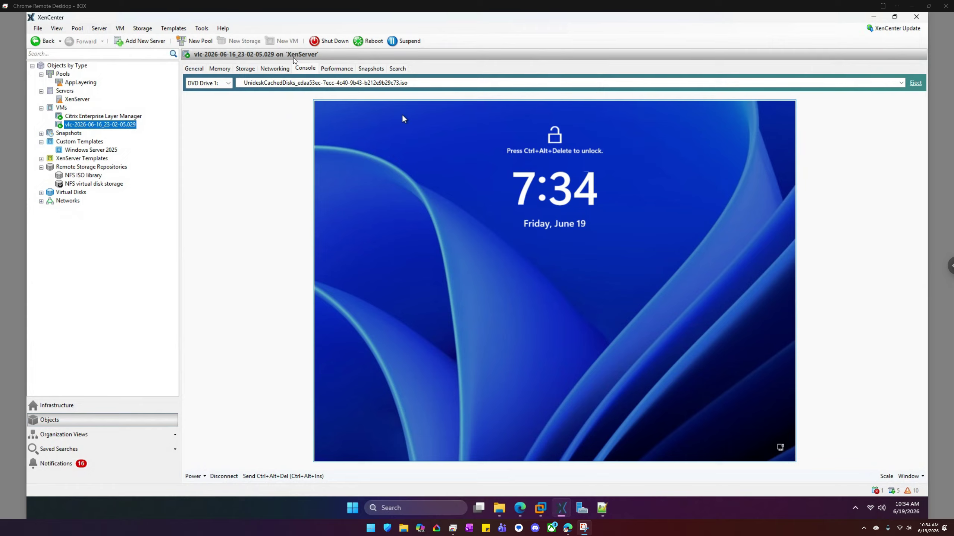
- Unlock the VM's lock screen and make the remote session fill the screen
click(412, 200)
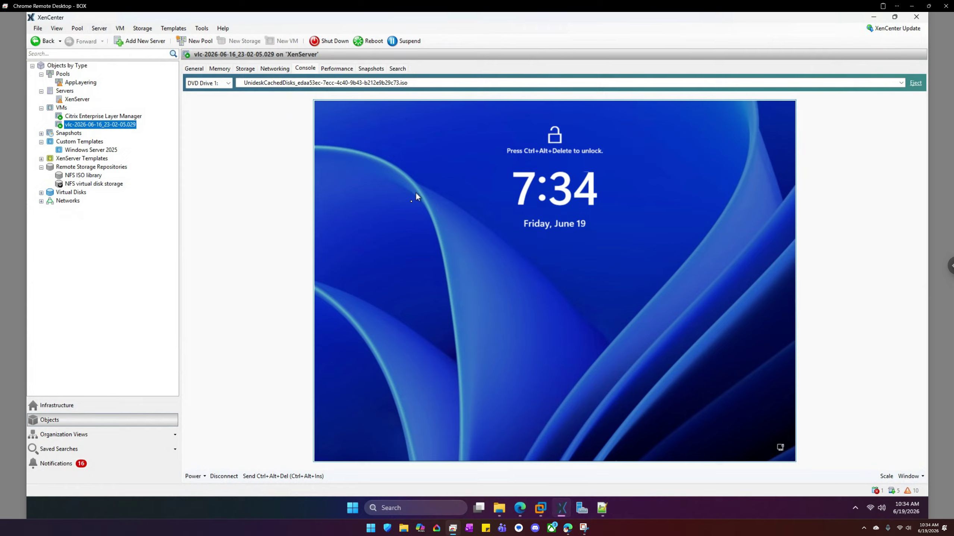
click(291, 476)
click(951, 267)
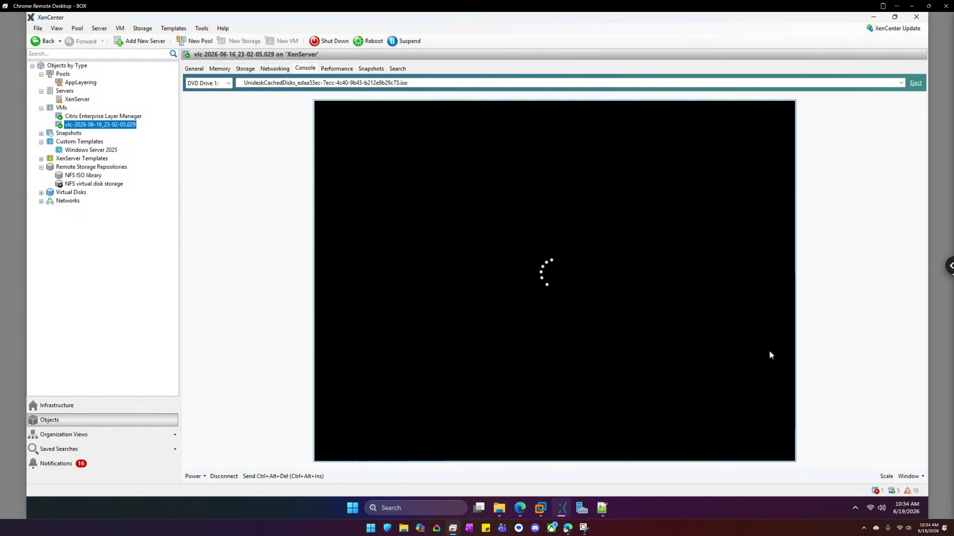
click(911, 43)
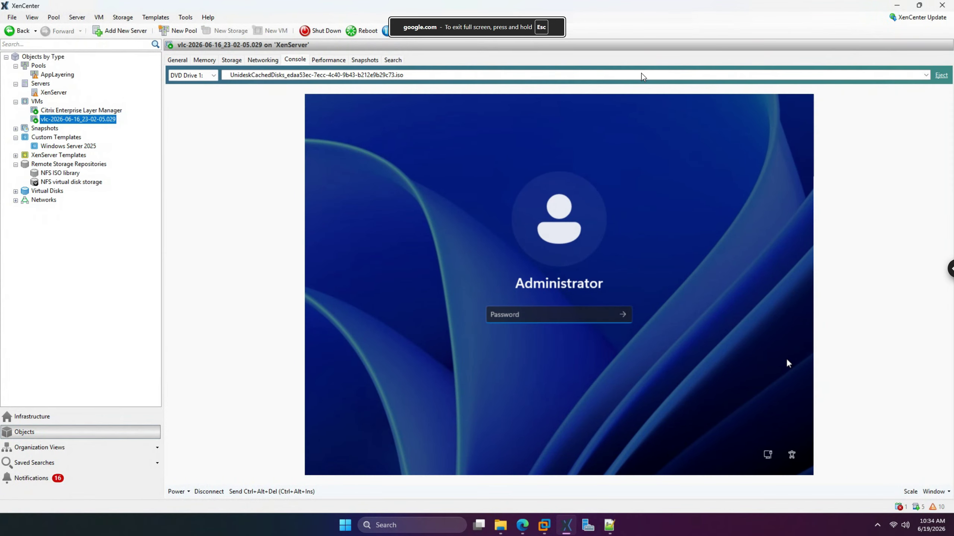
click(641, 74)
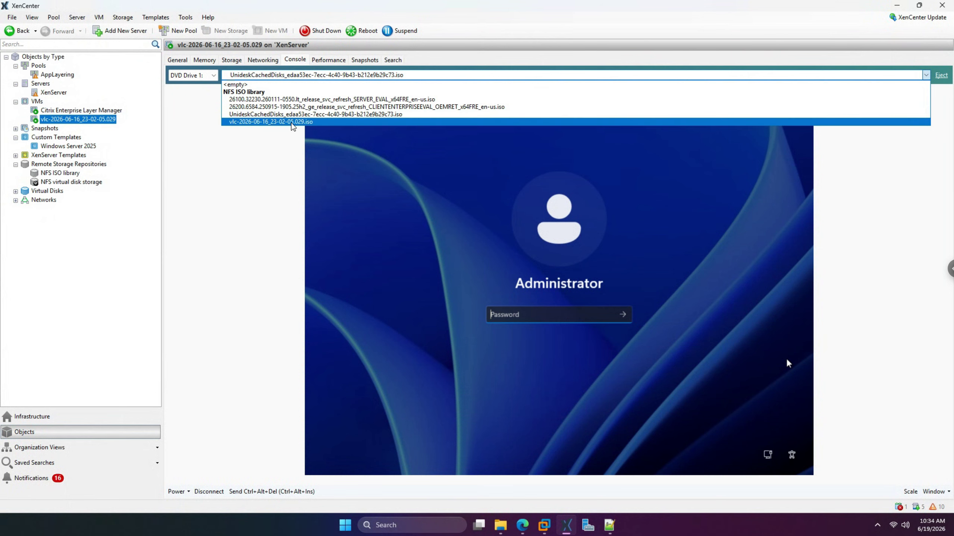
- Enter the Administrator account password on the lock screen to sign in
click(507, 315)
click(507, 315)
text(a)
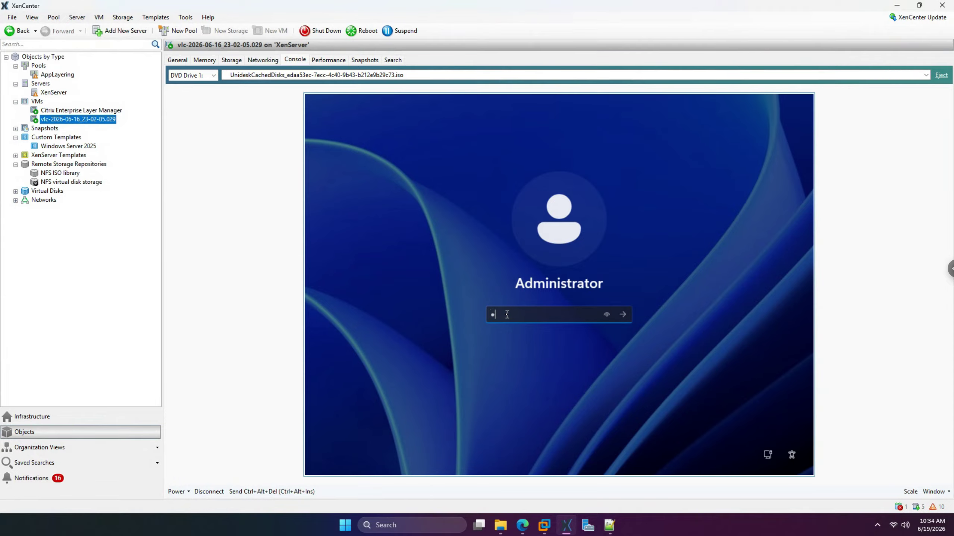
text(Password1)
key(Return)
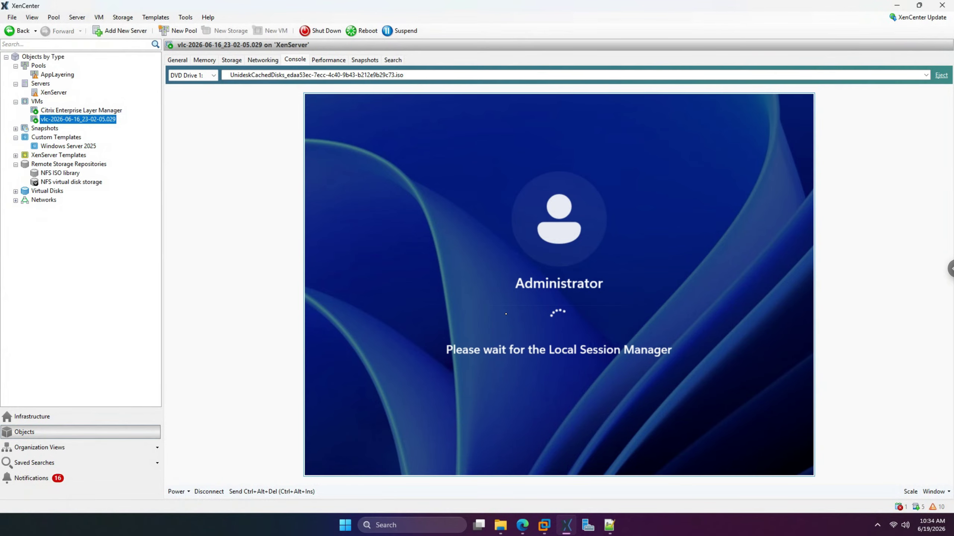
- Look at the host's Downloads folder in File Explorer, then minimize the window
click(501, 527)
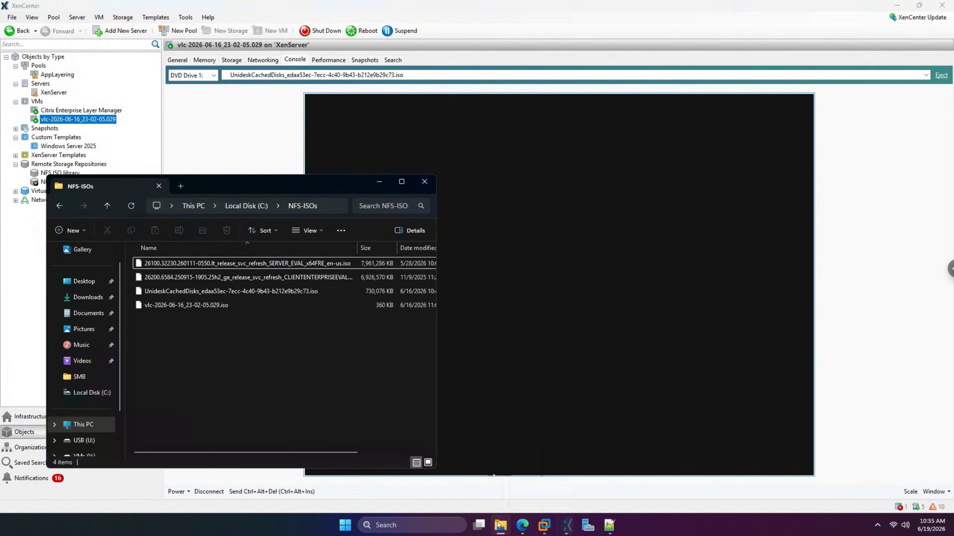
click(90, 303)
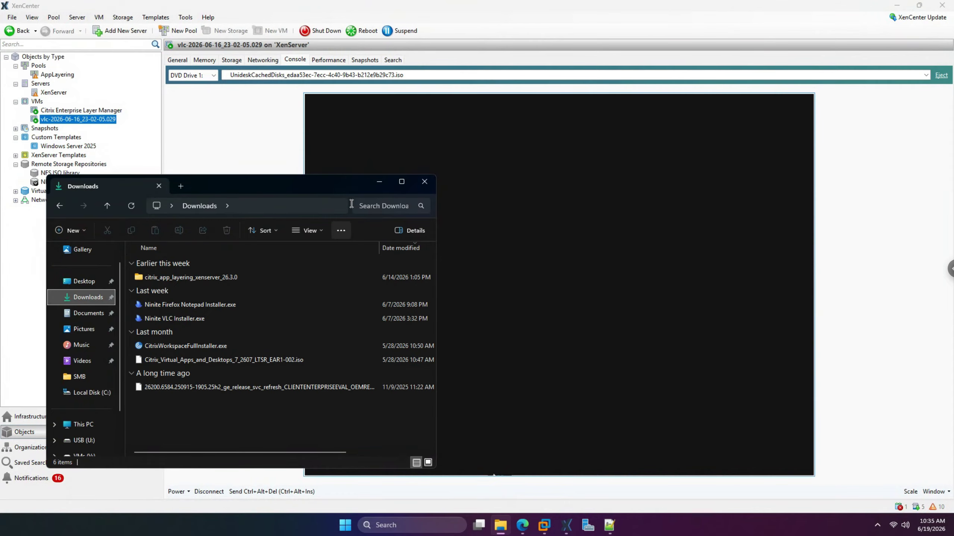
click(381, 186)
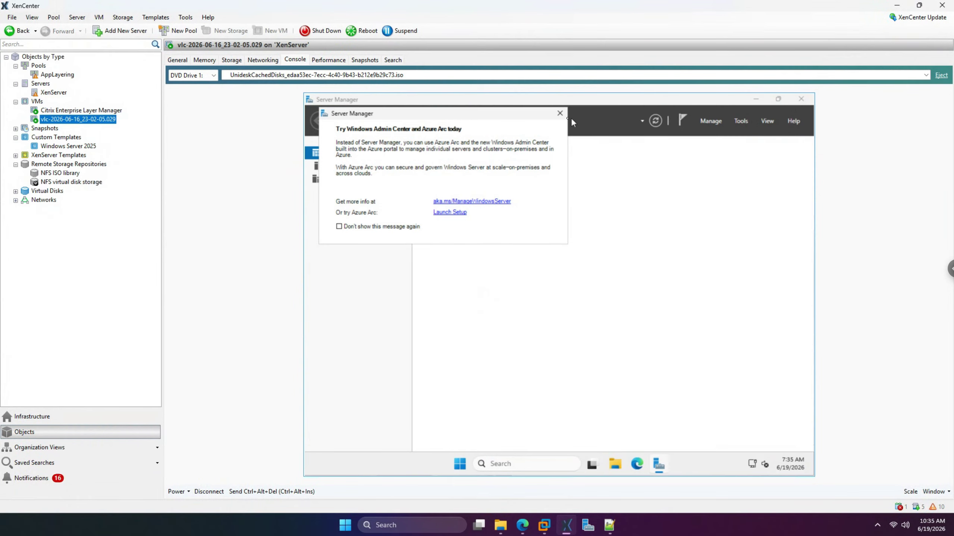
- Dismiss the Admin Center pop-up and select Ninite VLC Installer in \\192.168.4.42\c$\Users\Administrator\Downloads
click(560, 113)
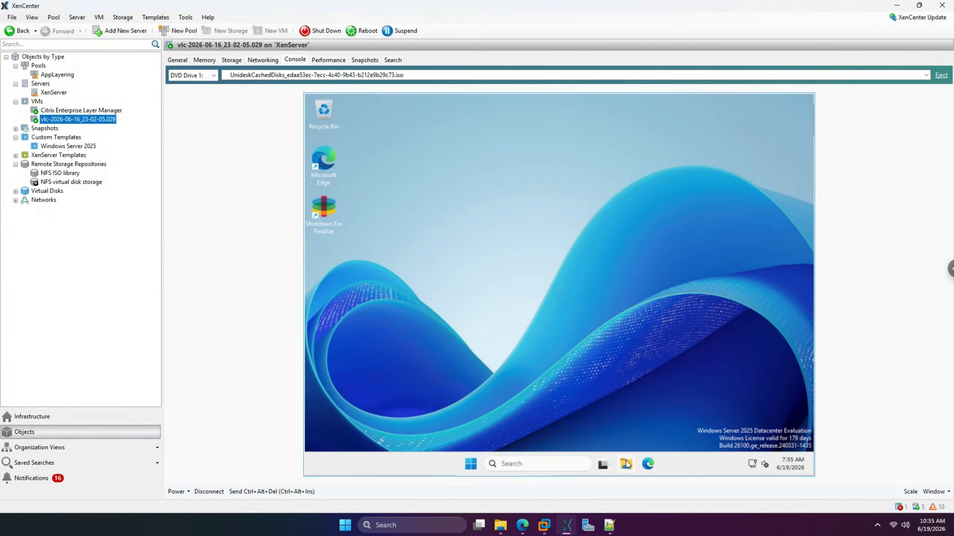
key(super+e)
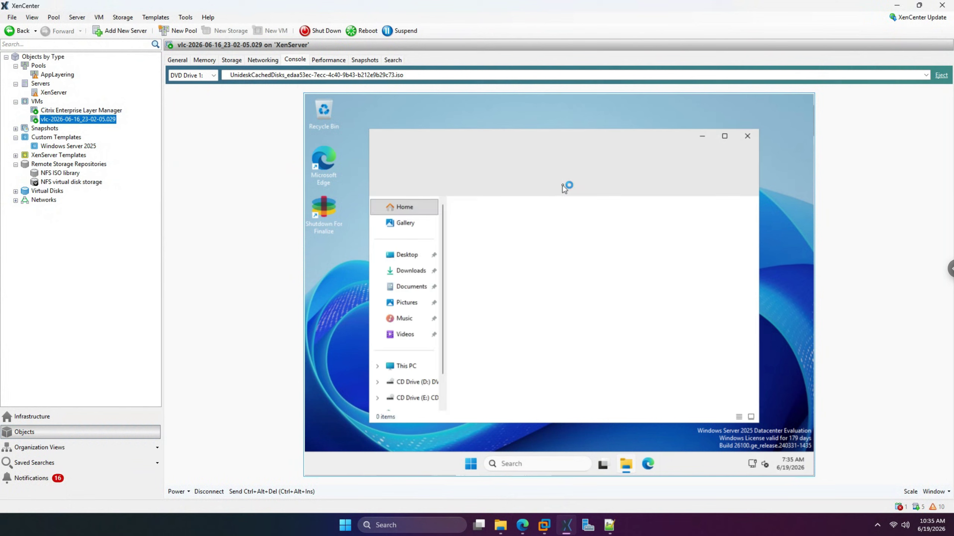
click(557, 160)
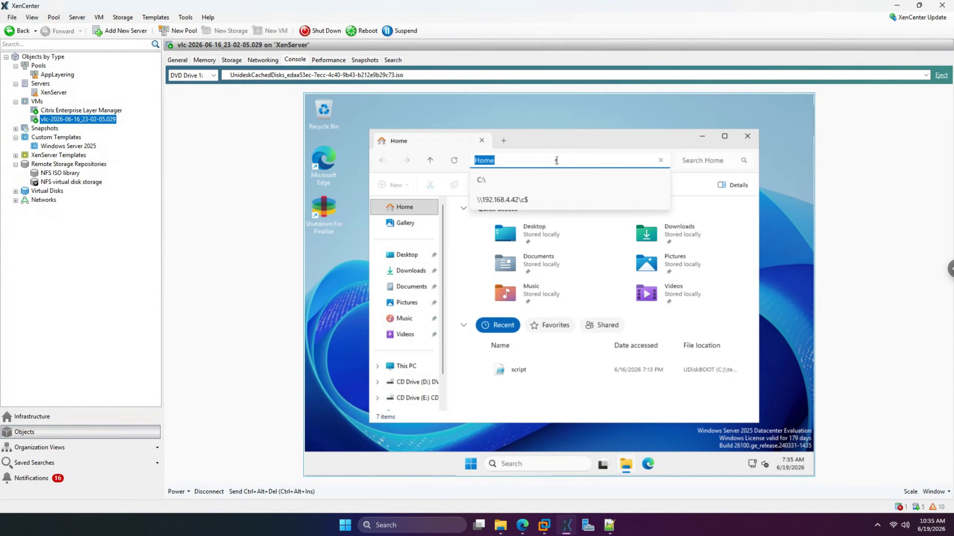
text(C:\)
key(Down)
key(Down)
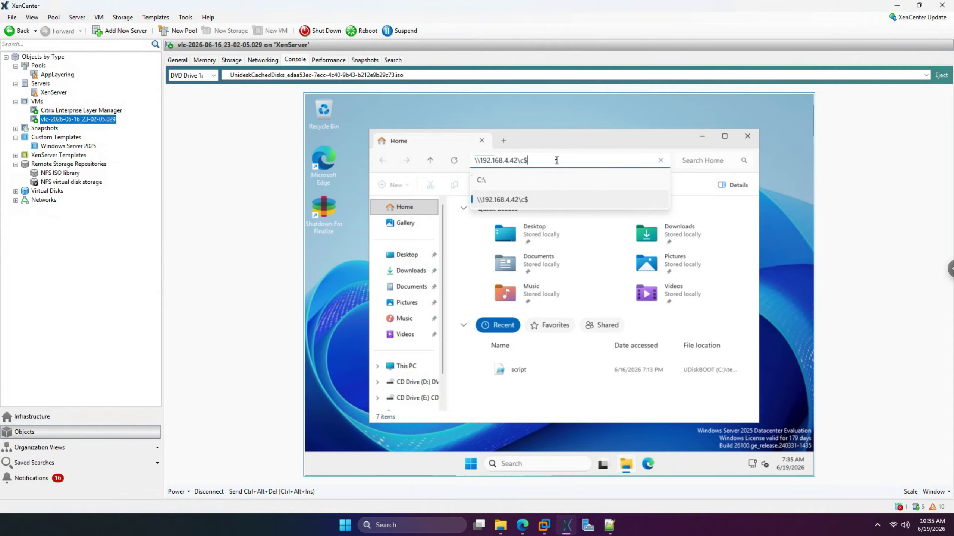
key(Return)
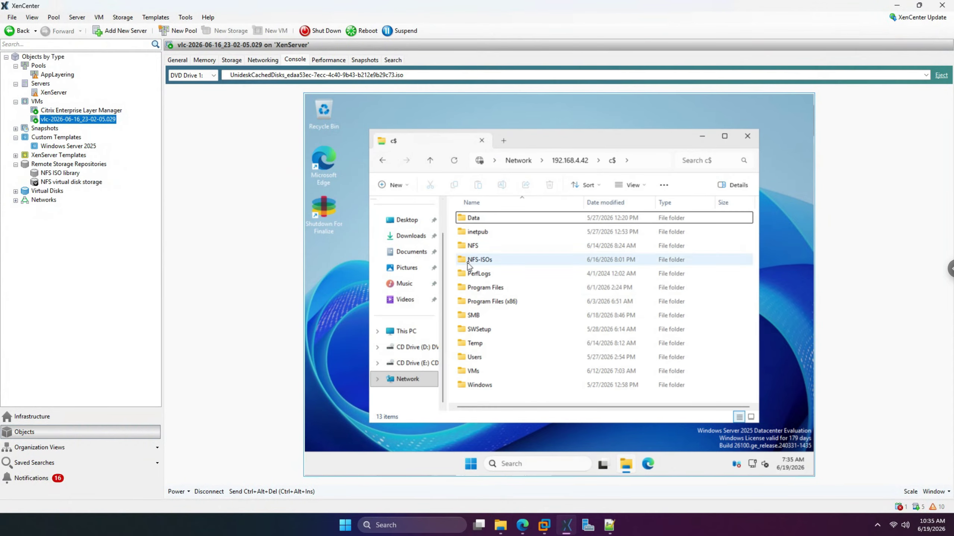
click(481, 357)
double_click(482, 357)
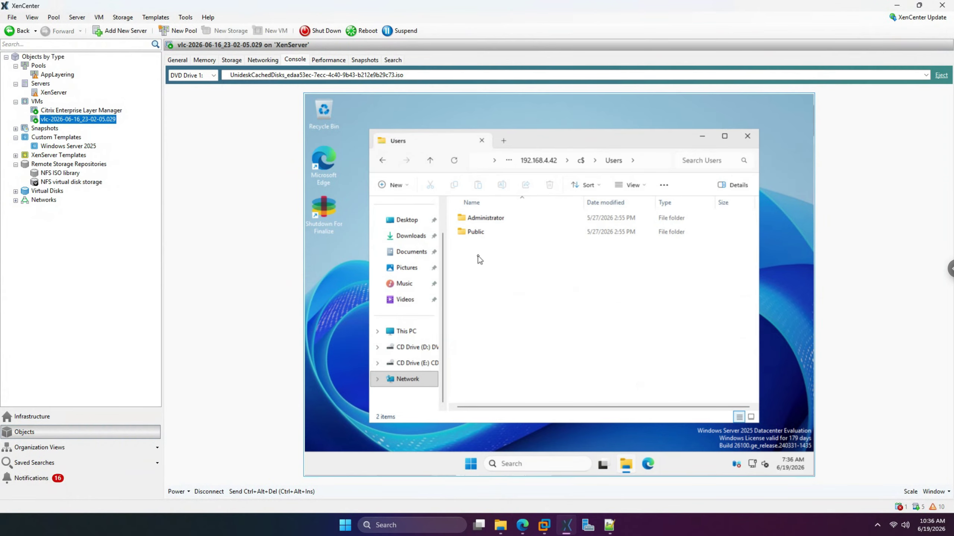
double_click(487, 218)
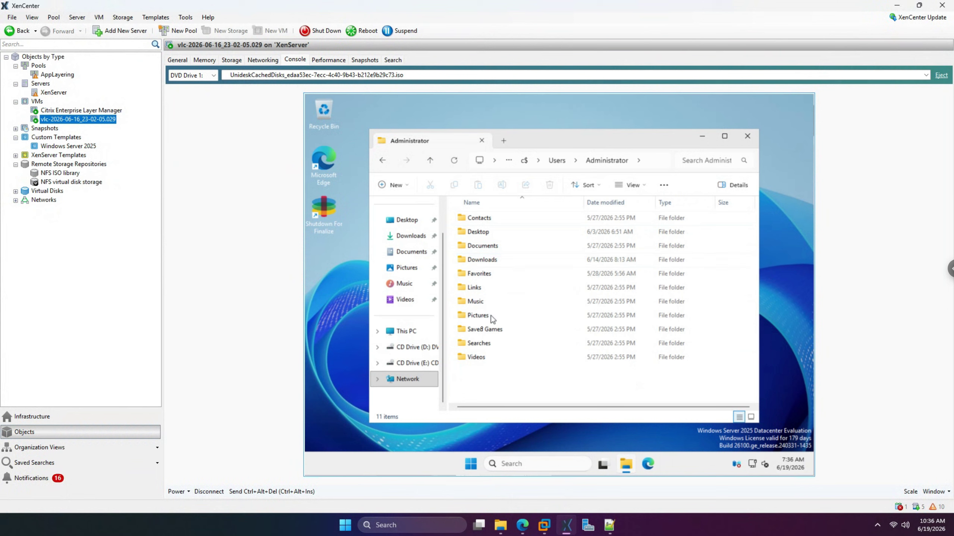
double_click(486, 258)
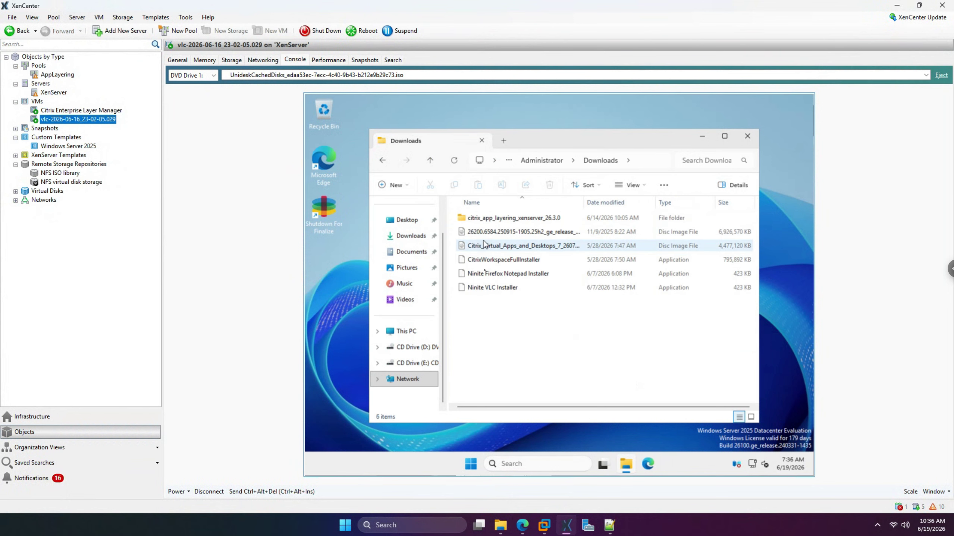
click(484, 288)
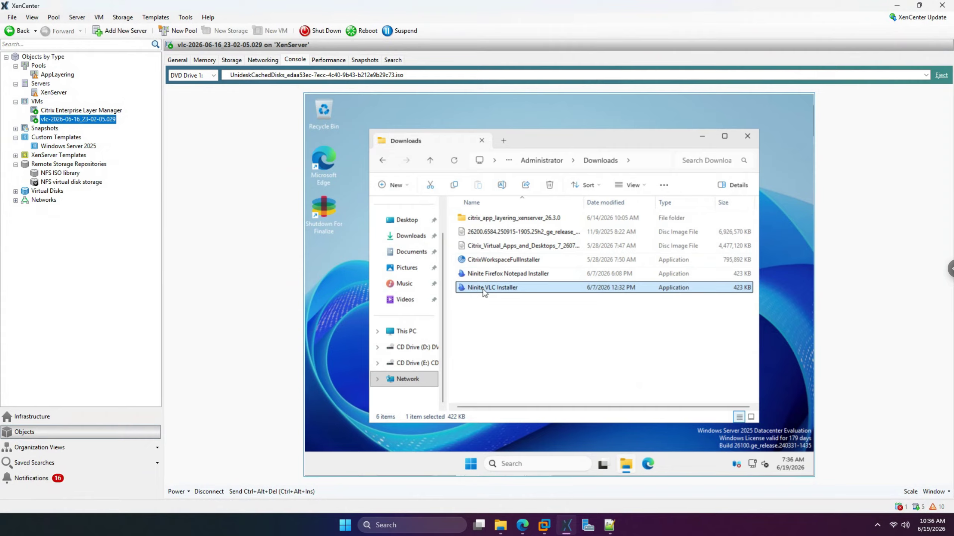
- Paste the Ninite VLC Installer into the VM's C:\temp folder
click(413, 331)
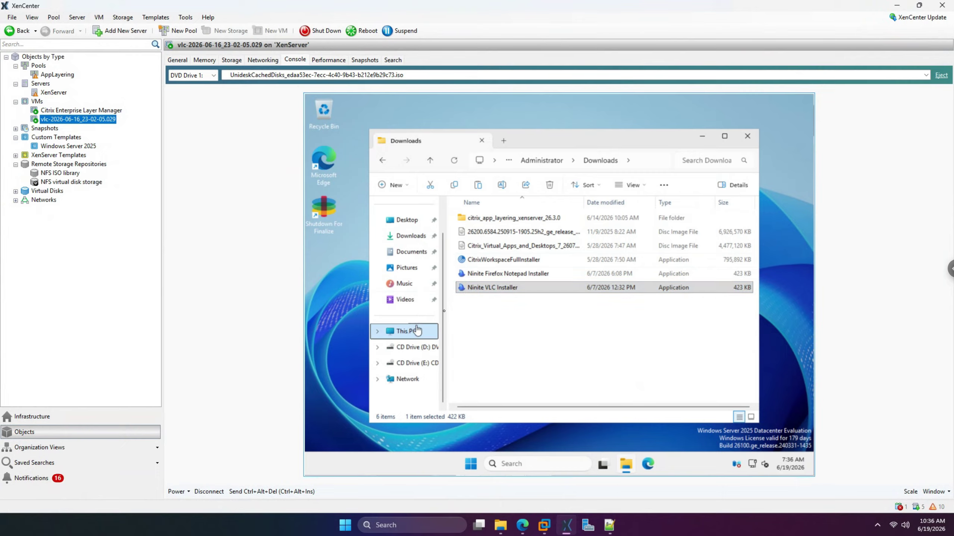
double_click(506, 228)
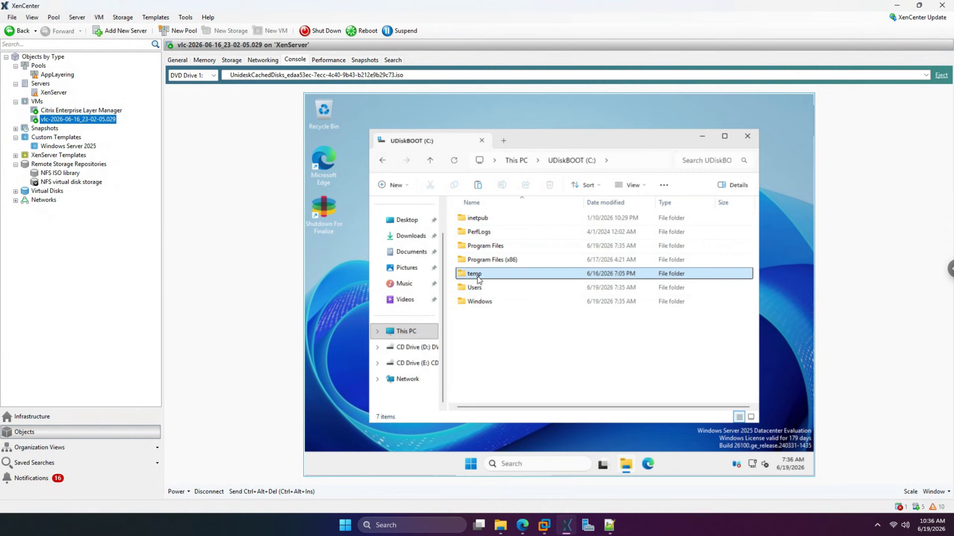
double_click(476, 274)
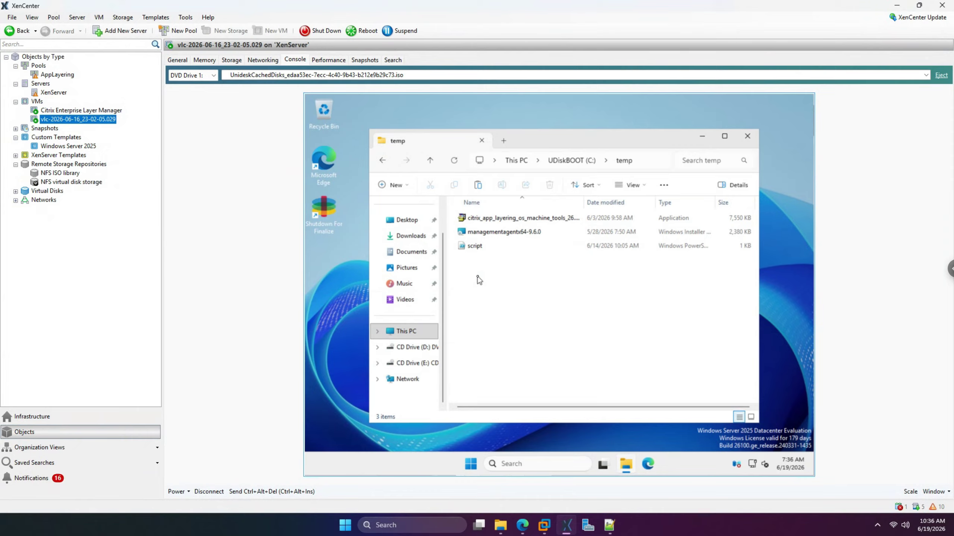
key(ctrl+v)
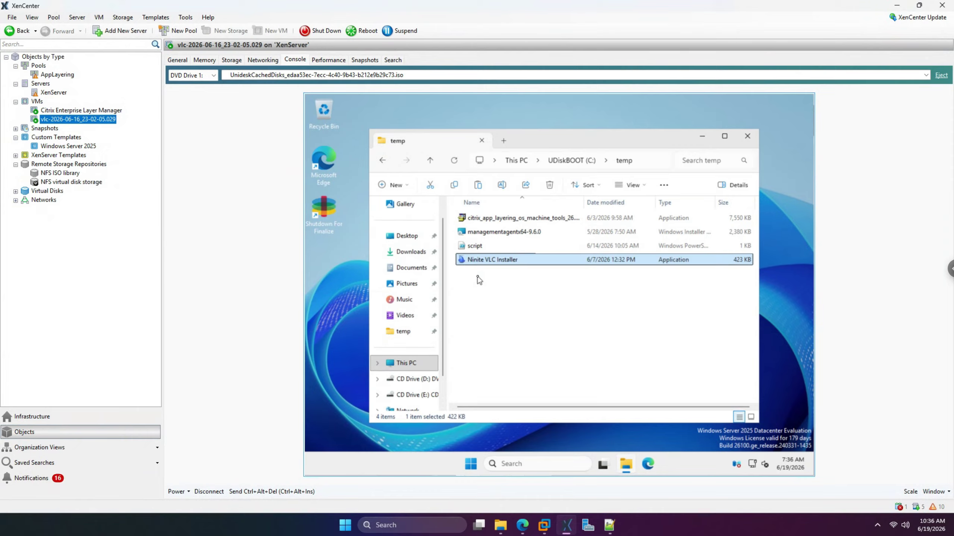
- Install VLC with the Ninite VLC Installer, close the temp folder, and launch VLC
double_click(479, 263)
double_click(481, 265)
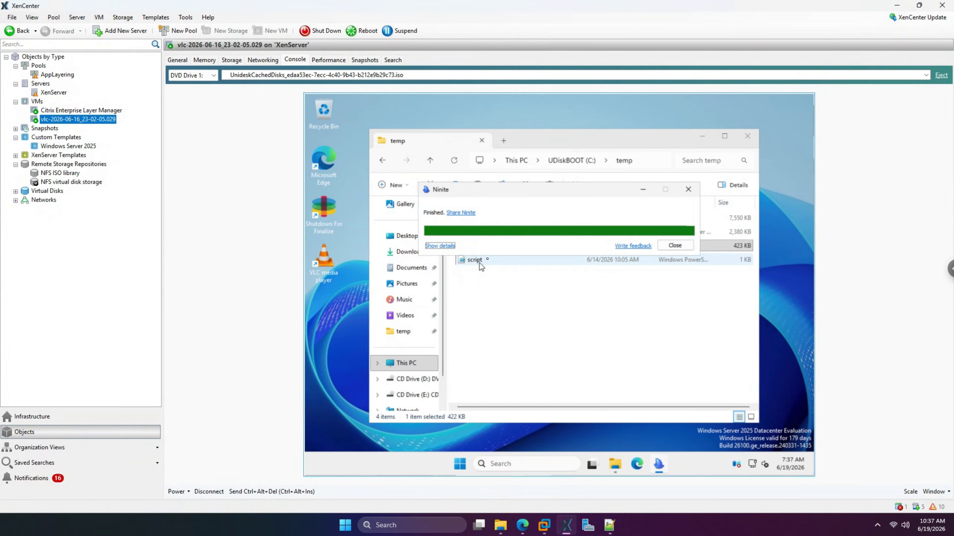
click(748, 136)
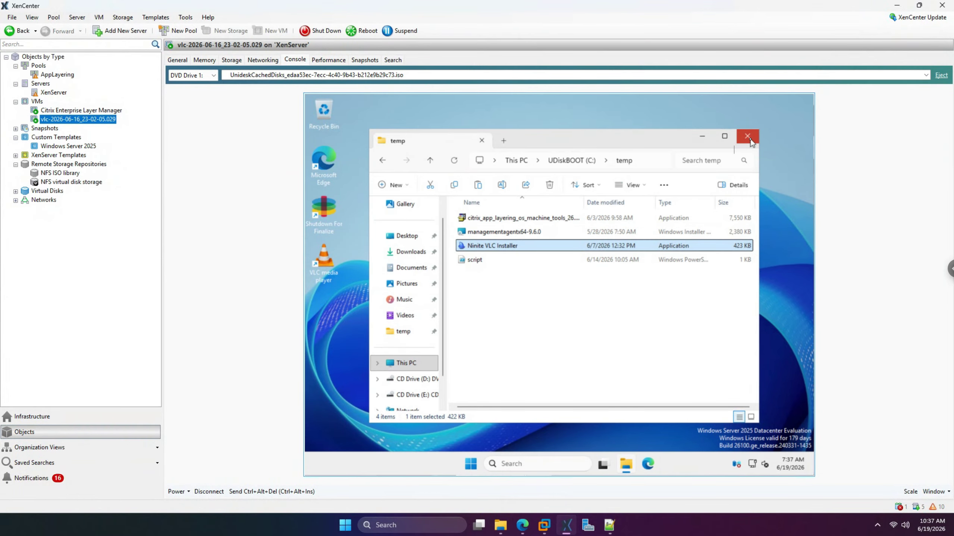
double_click(328, 267)
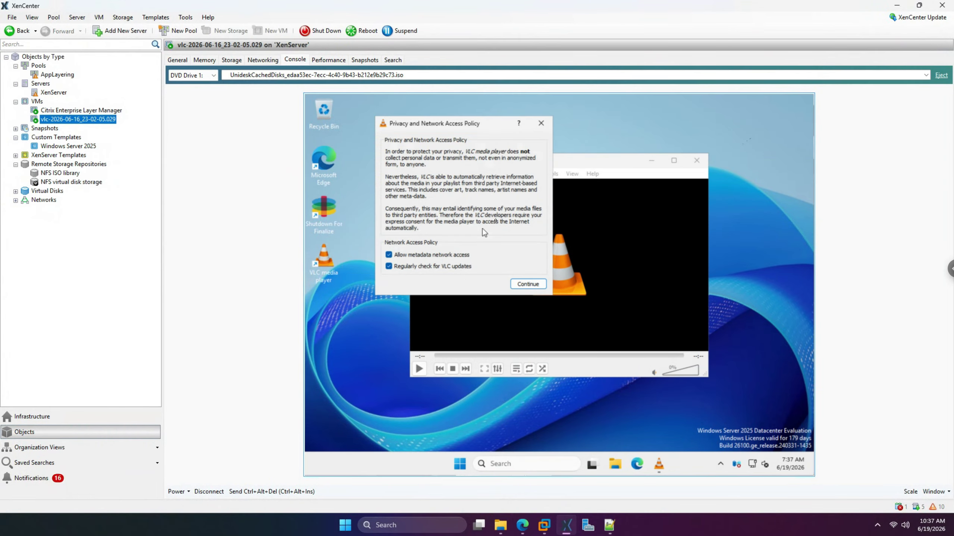
- Untick VLC's two network access options, continue past the privacy prompt, and close VLC
click(430, 267)
click(432, 256)
click(528, 284)
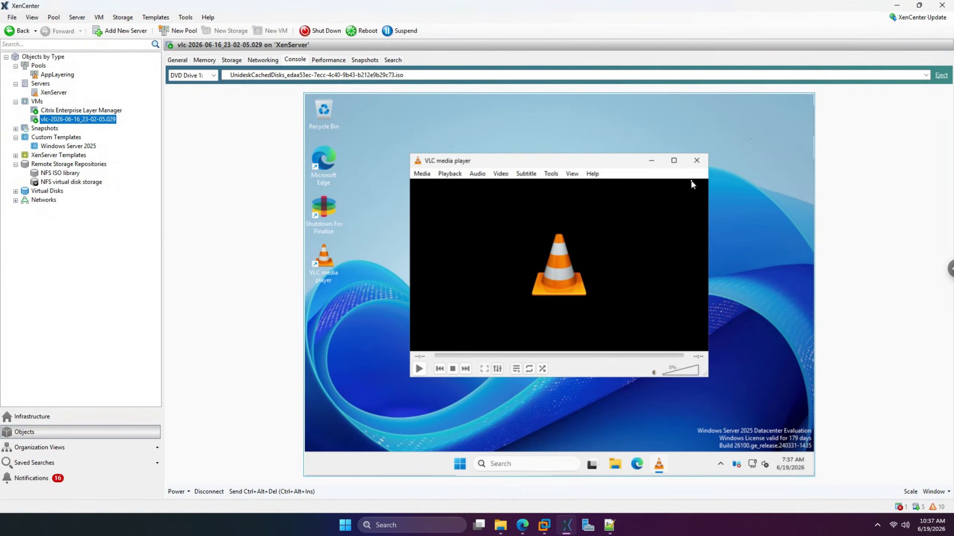
click(700, 159)
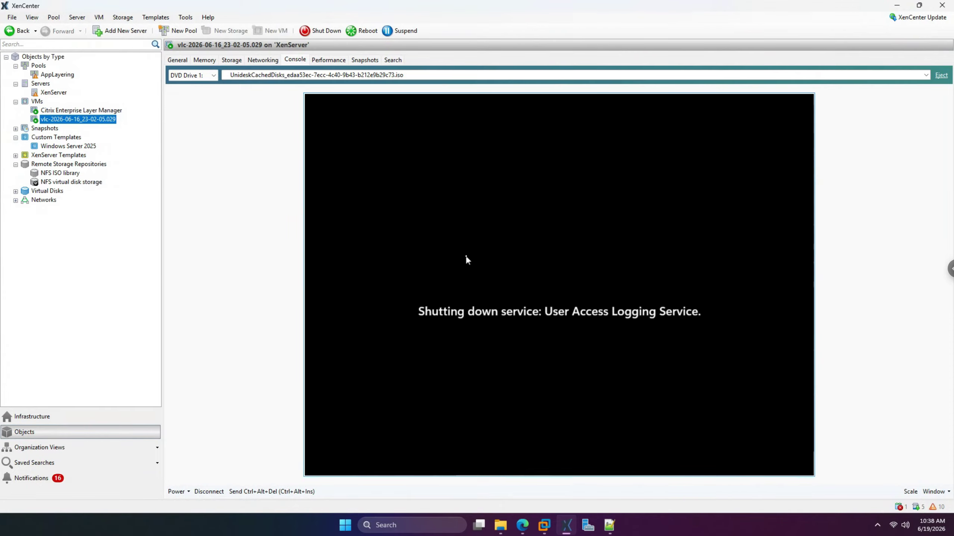
click(523, 525)
click(310, 11)
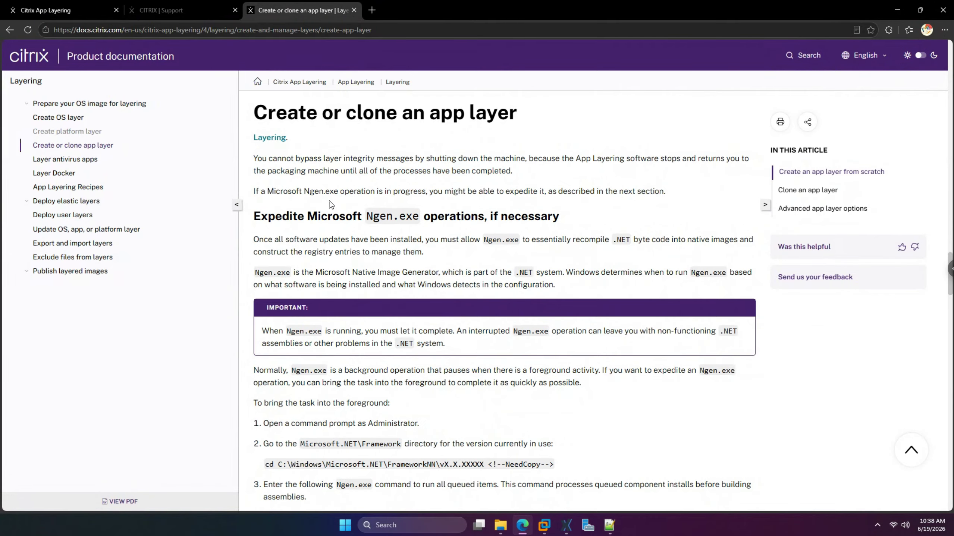
scroll(330, 204, down, 7)
scroll(329, 203, down, 14)
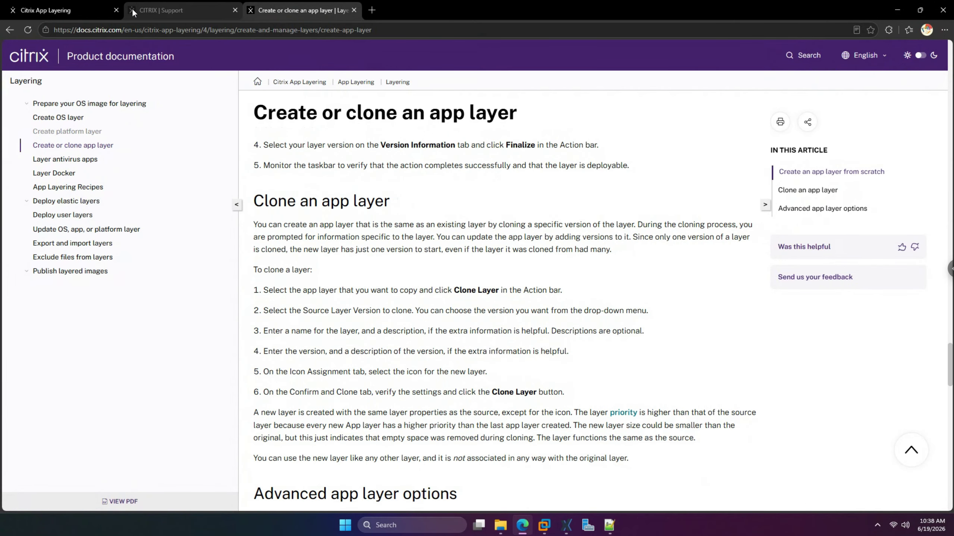
click(159, 13)
scroll(333, 315, down, 20)
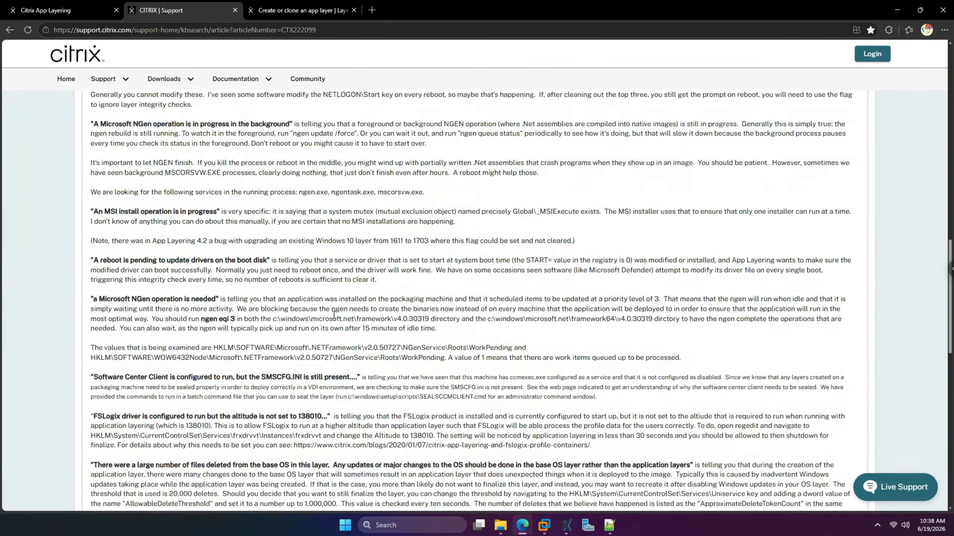
scroll(333, 315, down, 3)
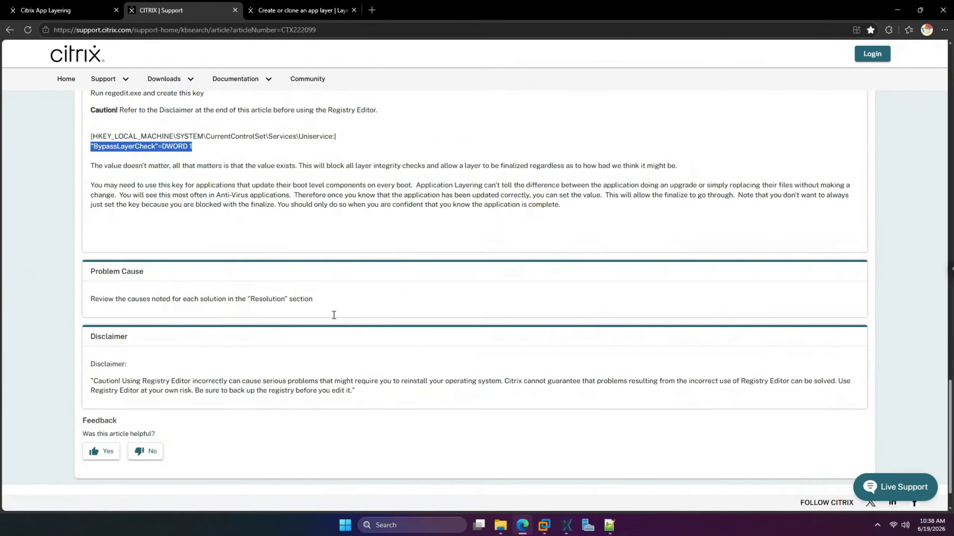
scroll(334, 315, up, 3)
click(180, 271)
scroll(180, 271, up, 5)
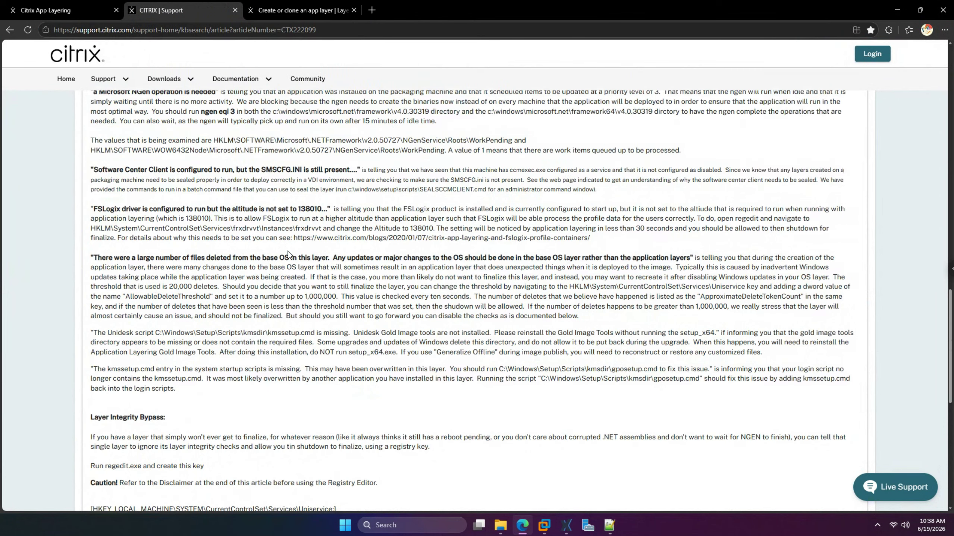
scroll(289, 255, up, 8)
scroll(328, 300, down, 2)
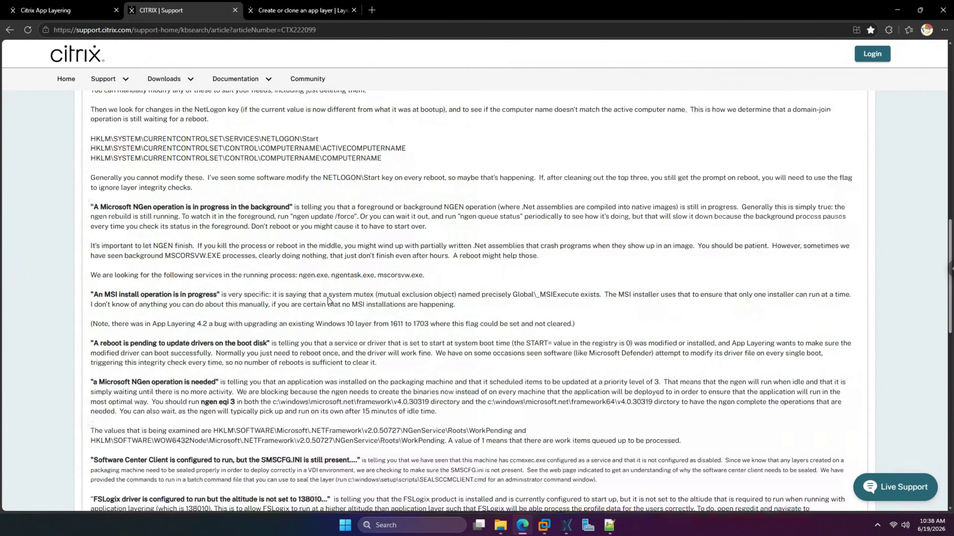
scroll(328, 299, down, 10)
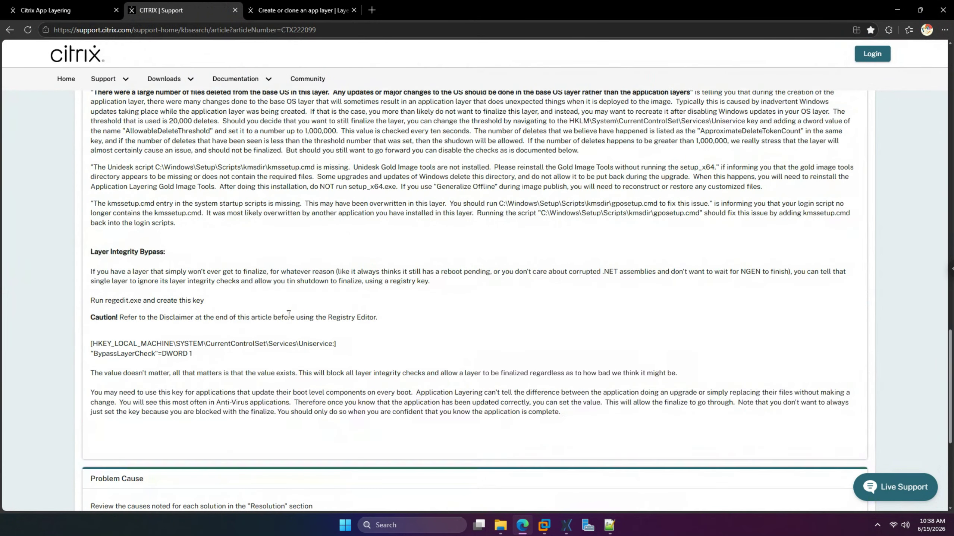
scroll(288, 314, down, 2)
drag(193, 270, 97, 270)
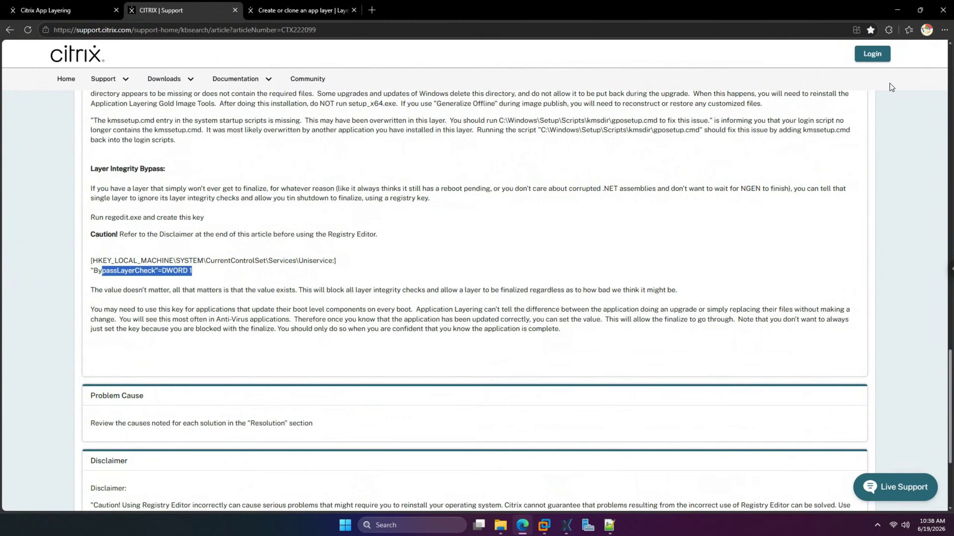
key(alt+Tab)
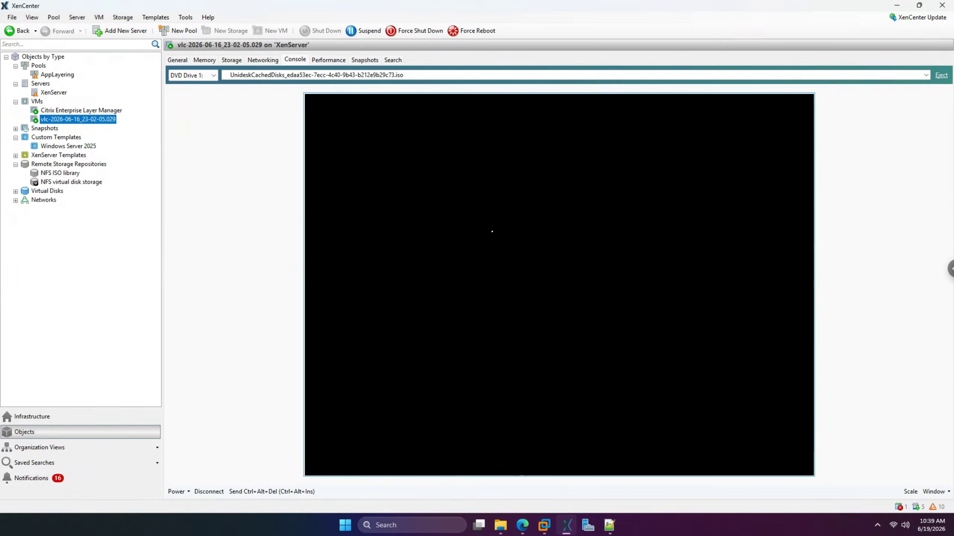
key(alt+Tab)
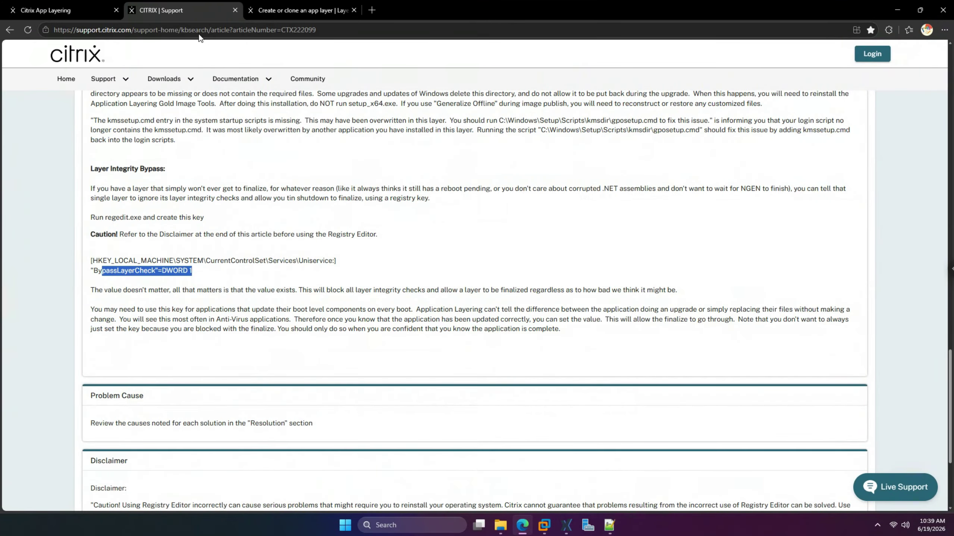
- Sign in to App Layering as administrator with the account password
click(71, 15)
click(675, 260)
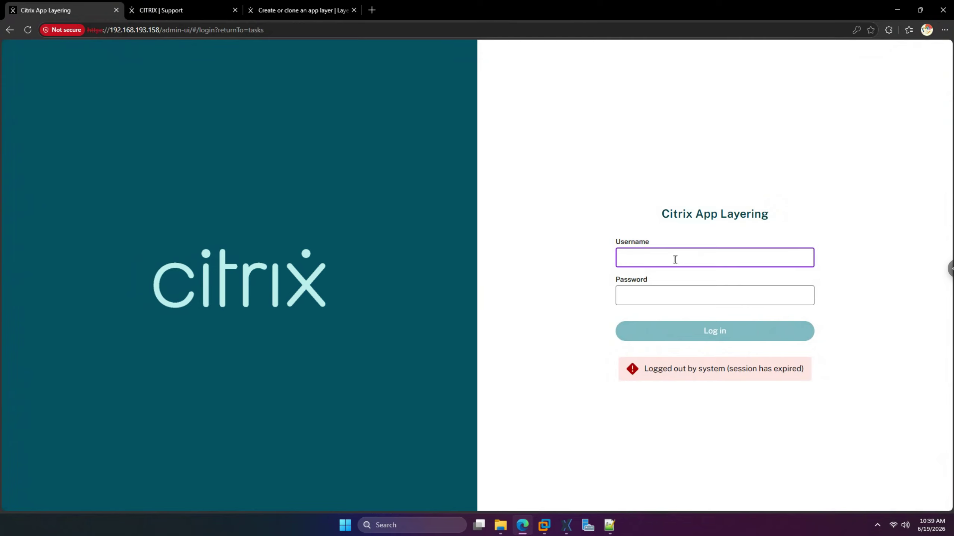
text(administrator)
key(Tab)
text(*)
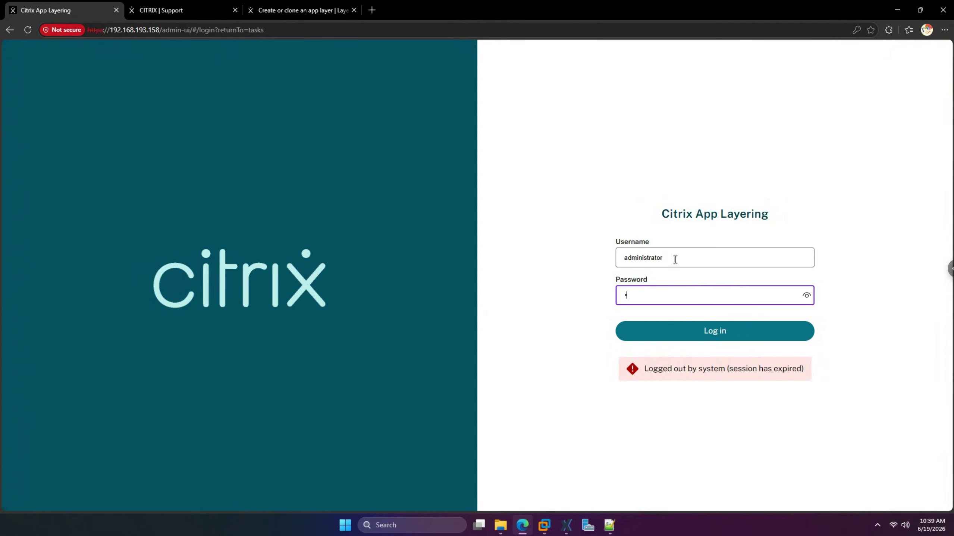
text(*******)
key(Return)
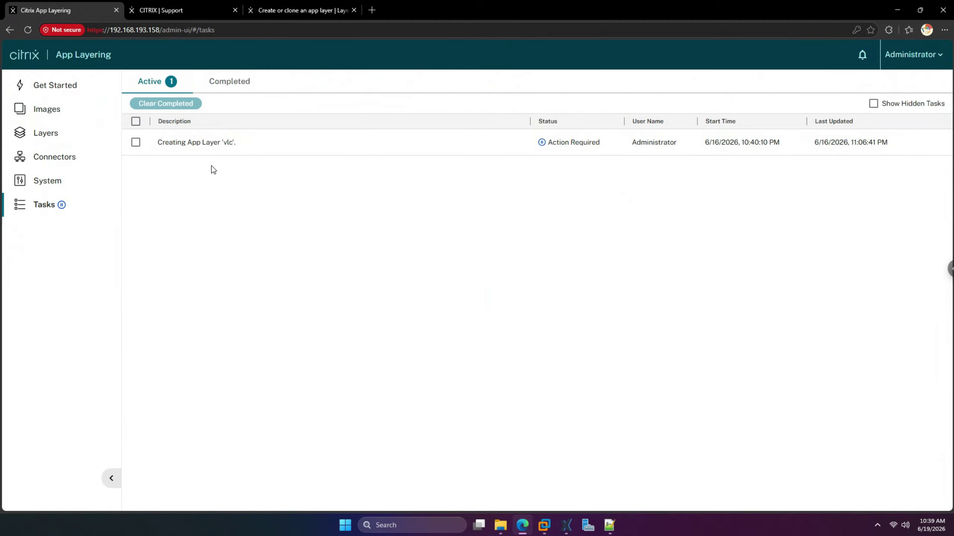
- Open the details of the Creating App Layer 'vlc' task, then return to XenCenter
click(136, 143)
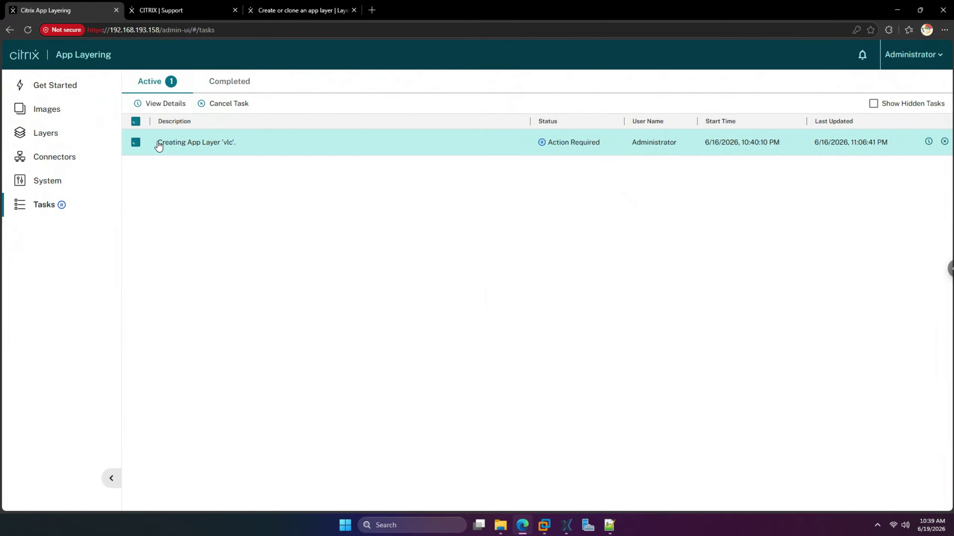
click(167, 108)
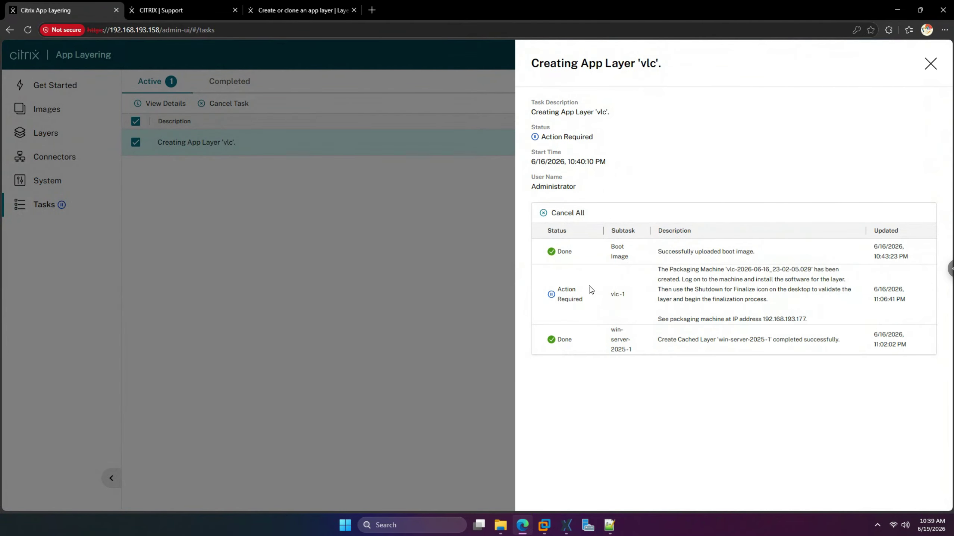
click(567, 525)
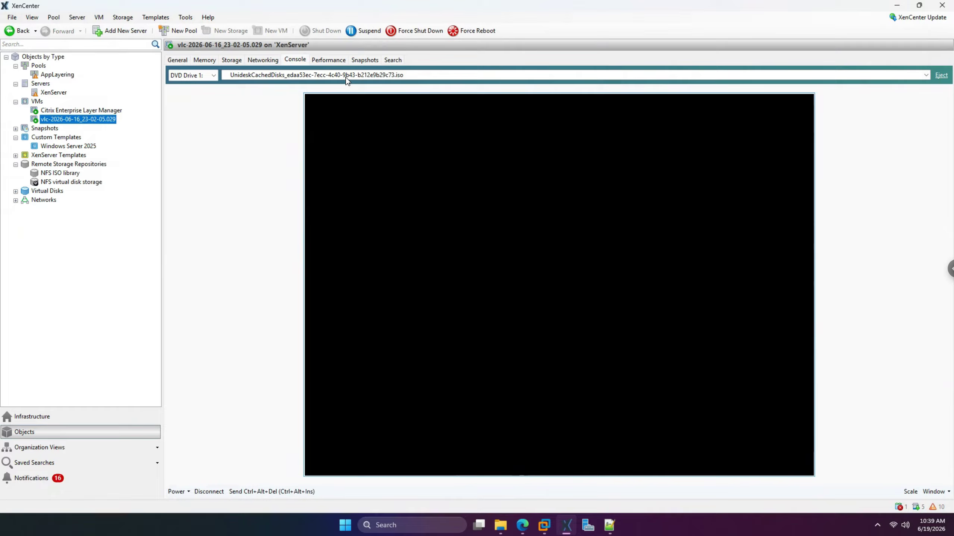
click(58, 480)
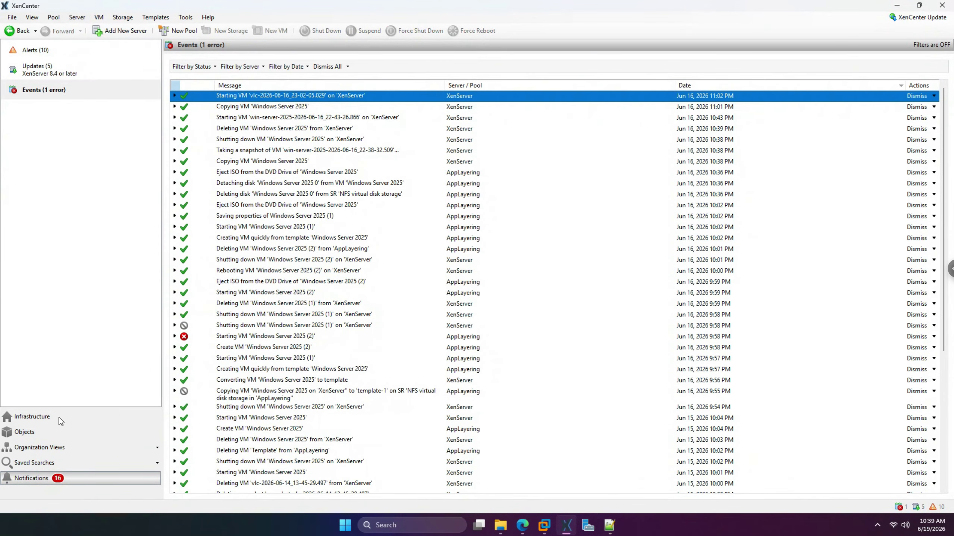
click(42, 435)
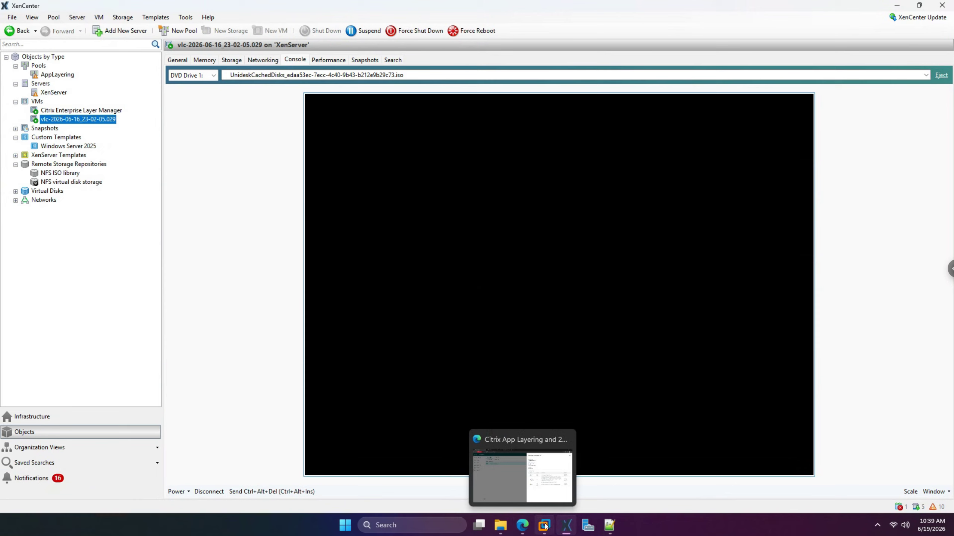
mouse_move(546, 526)
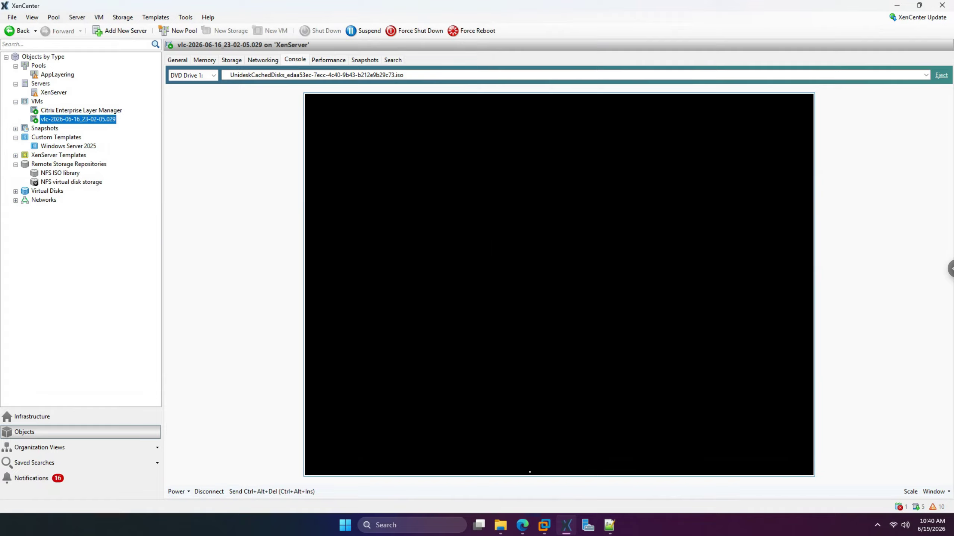
click(522, 525)
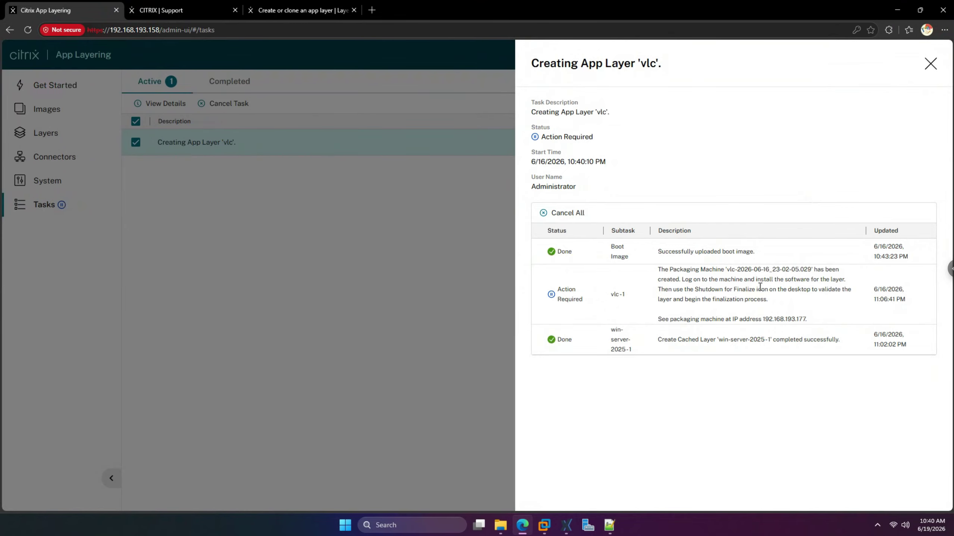
click(930, 66)
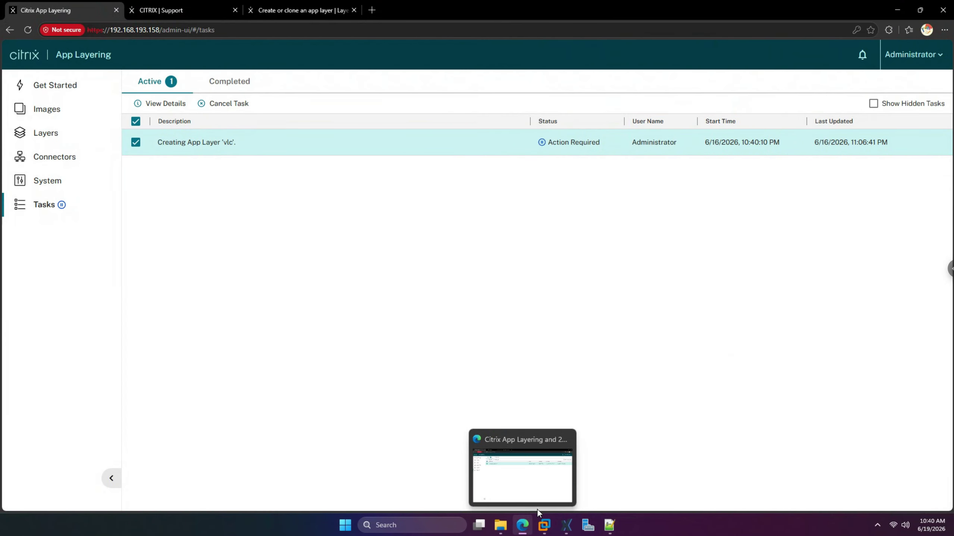
click(566, 522)
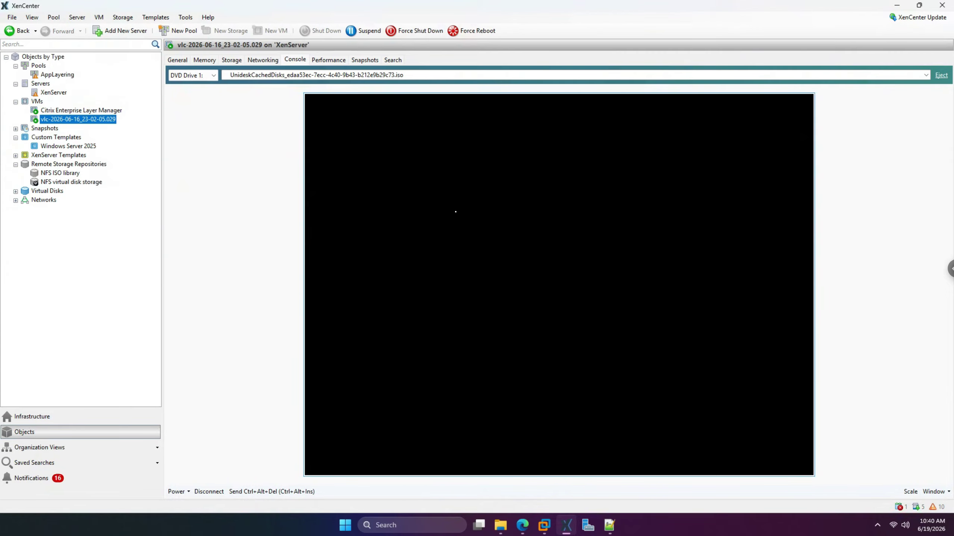
click(272, 491)
- Check the VM's power options and networking, undock and re-dock the console, and expand Snapshots
click(189, 491)
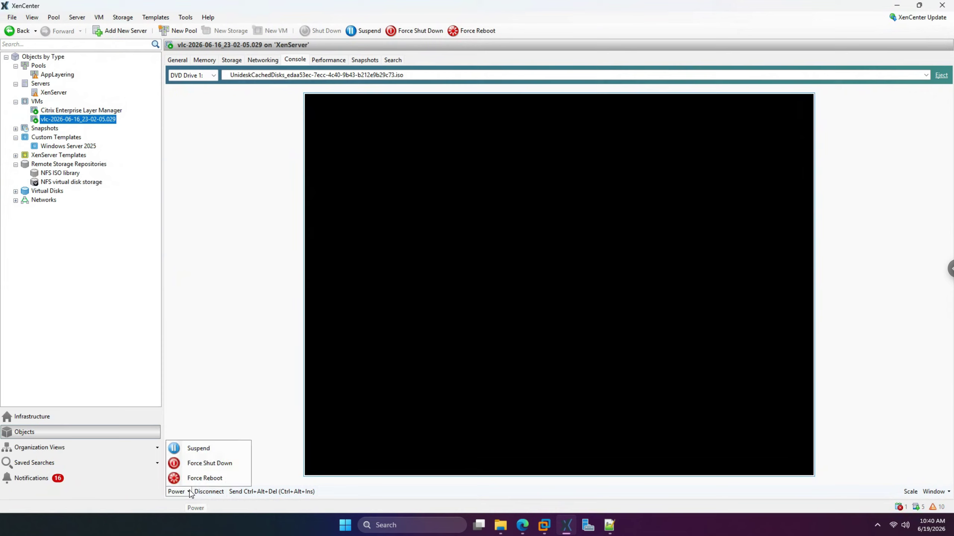
click(531, 210)
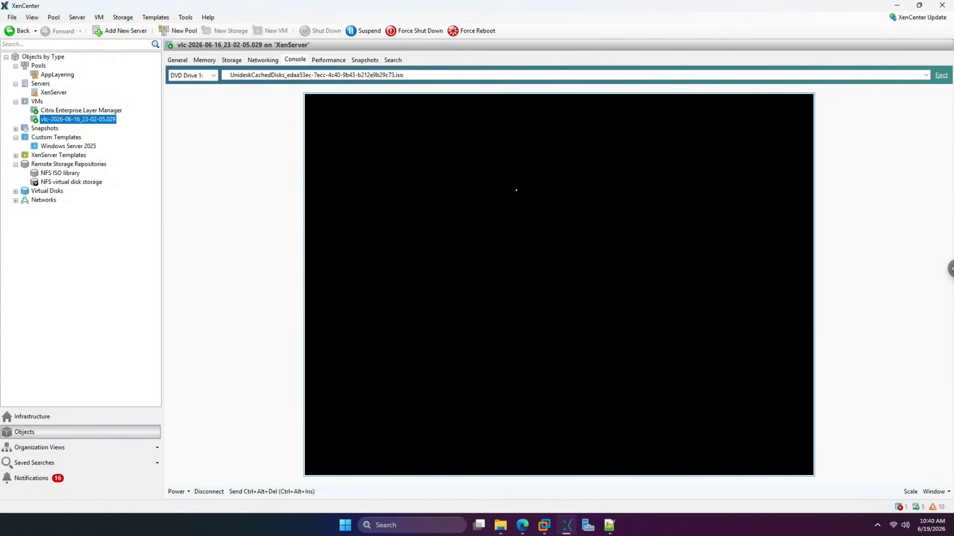
click(271, 60)
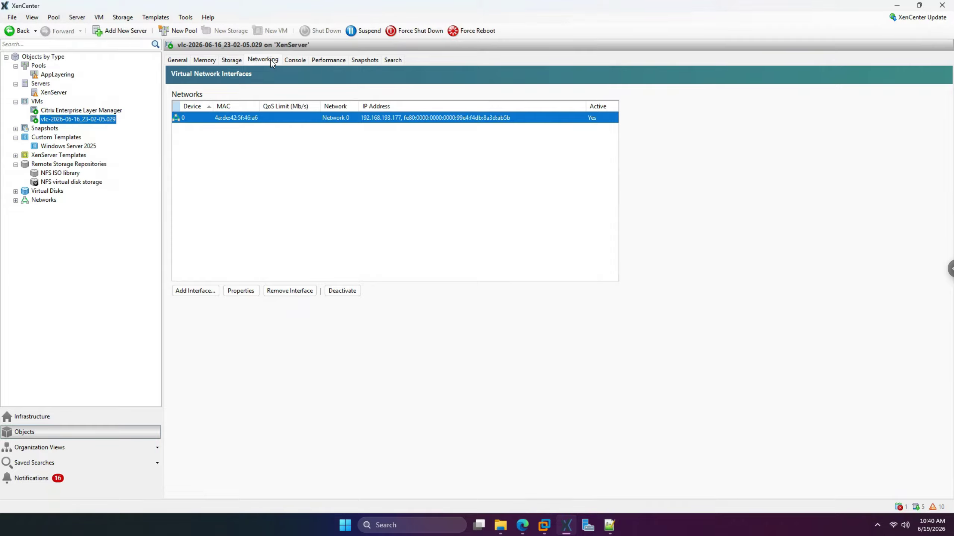
click(294, 61)
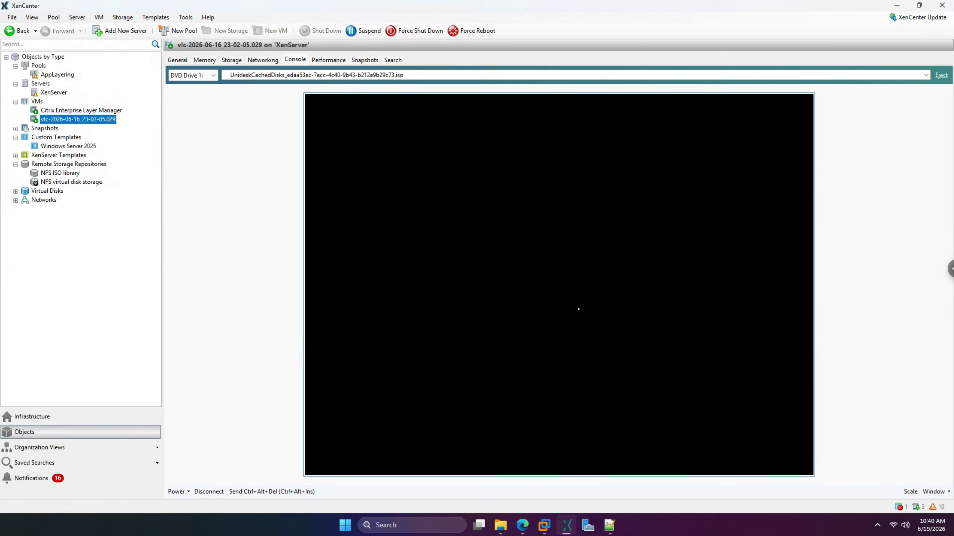
click(936, 491)
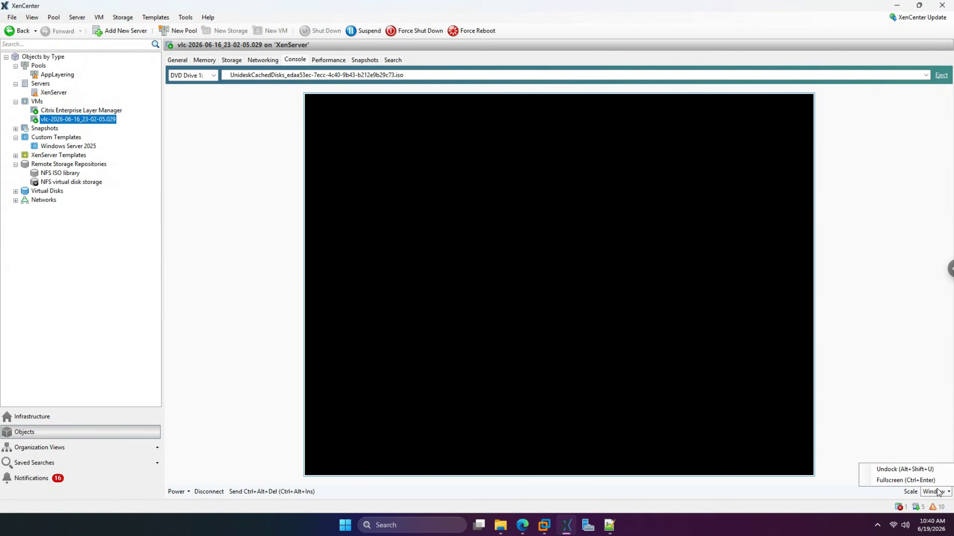
click(916, 470)
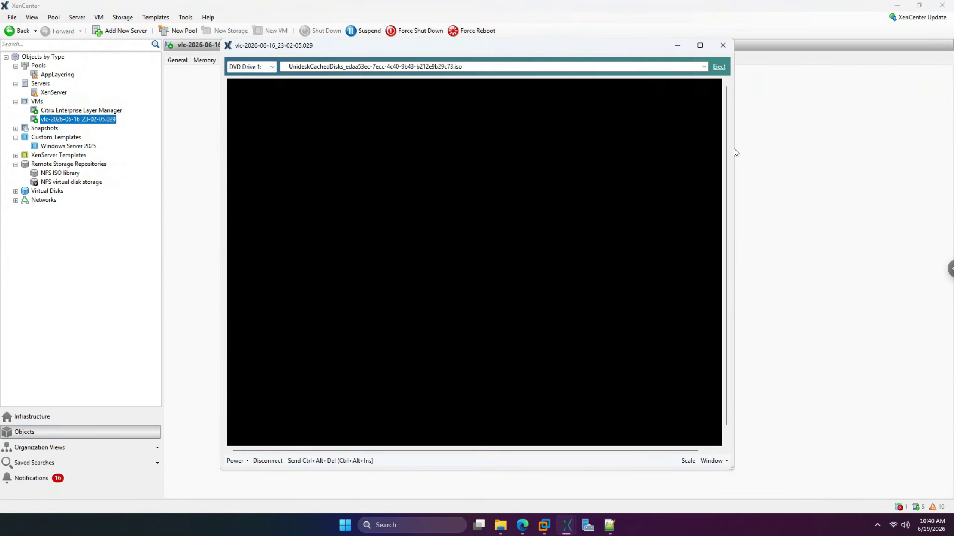
click(723, 46)
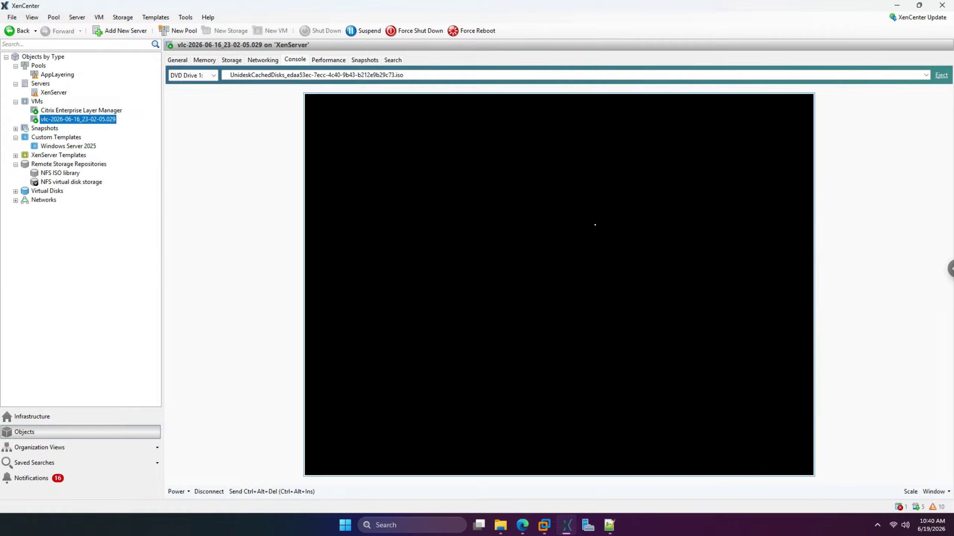
click(16, 129)
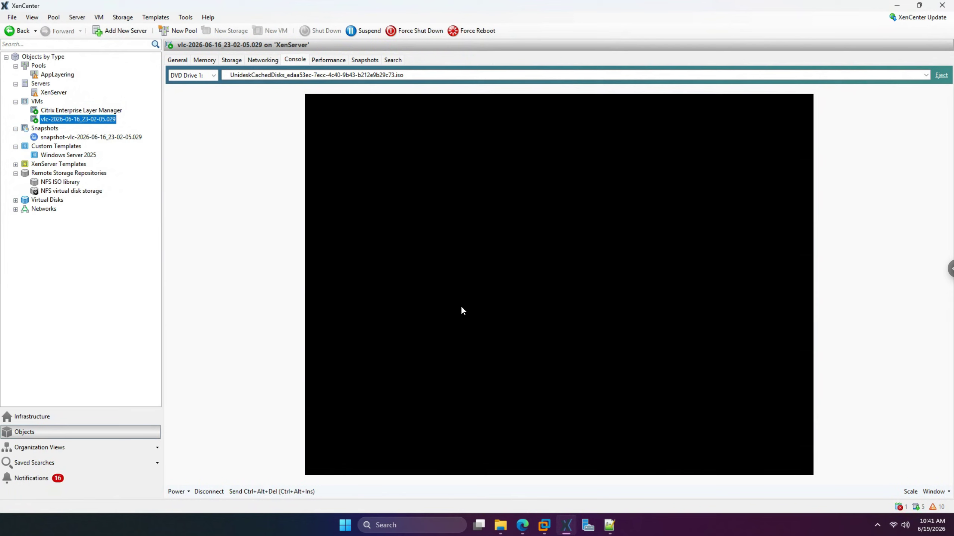
- Recheck the vlc task in App Layering, then view the VM's IP 192.168.193.177 in XenCenter
click(525, 524)
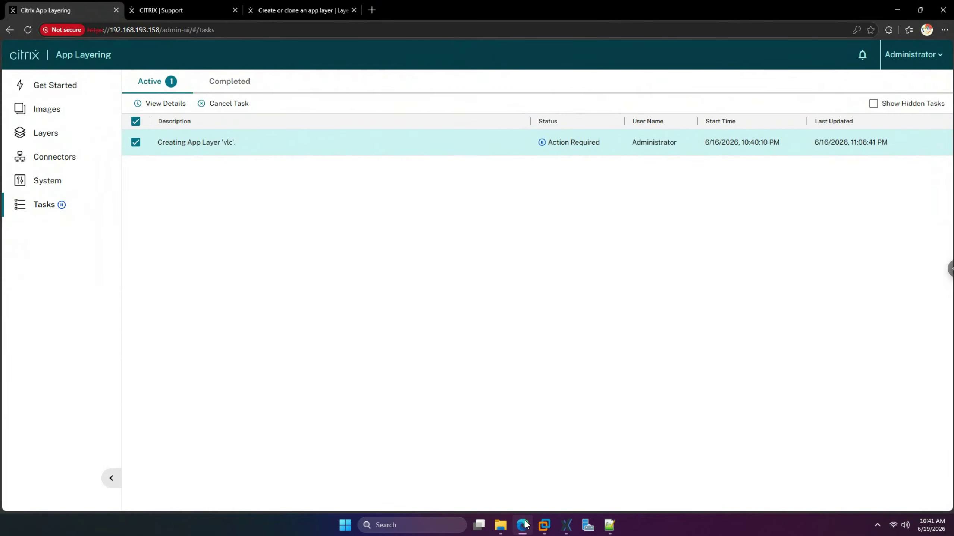
click(156, 104)
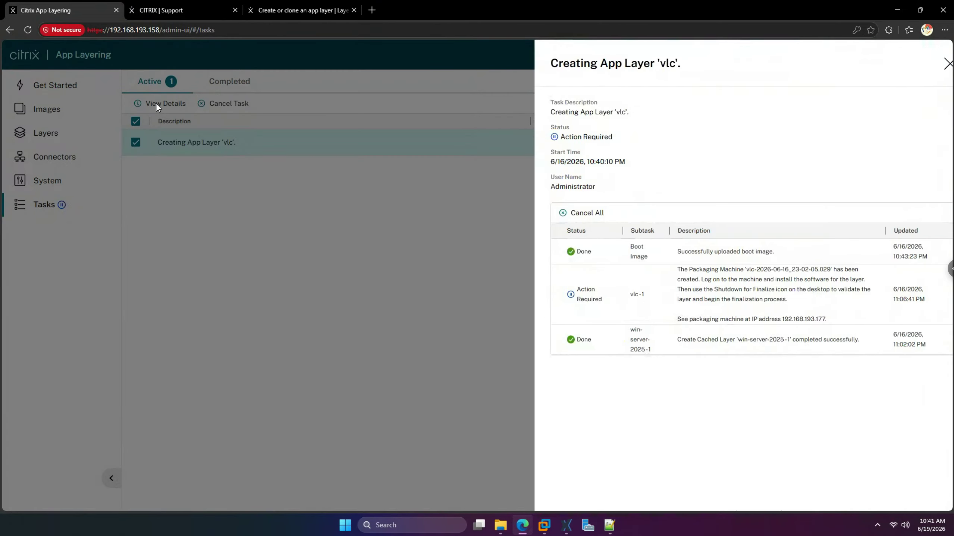
mouse_move(610, 526)
click(567, 525)
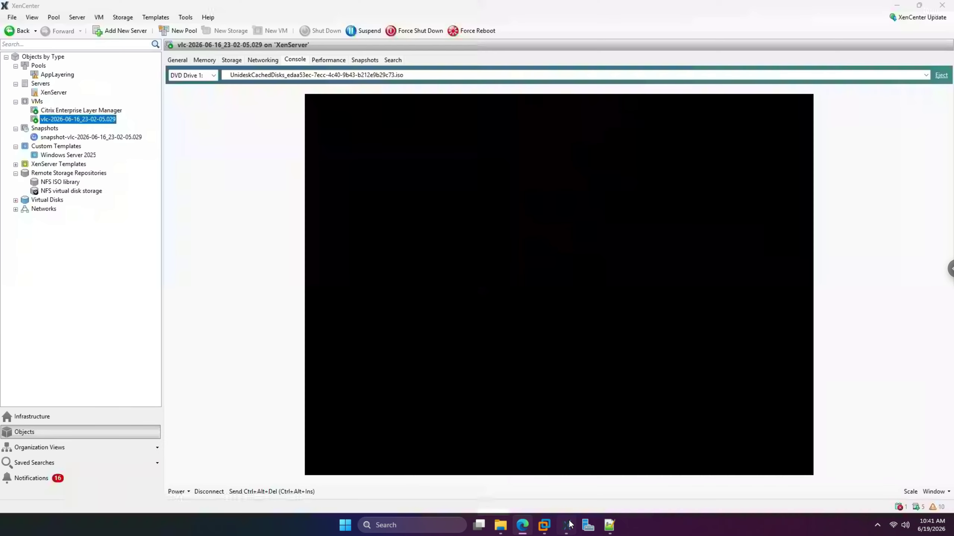
click(266, 59)
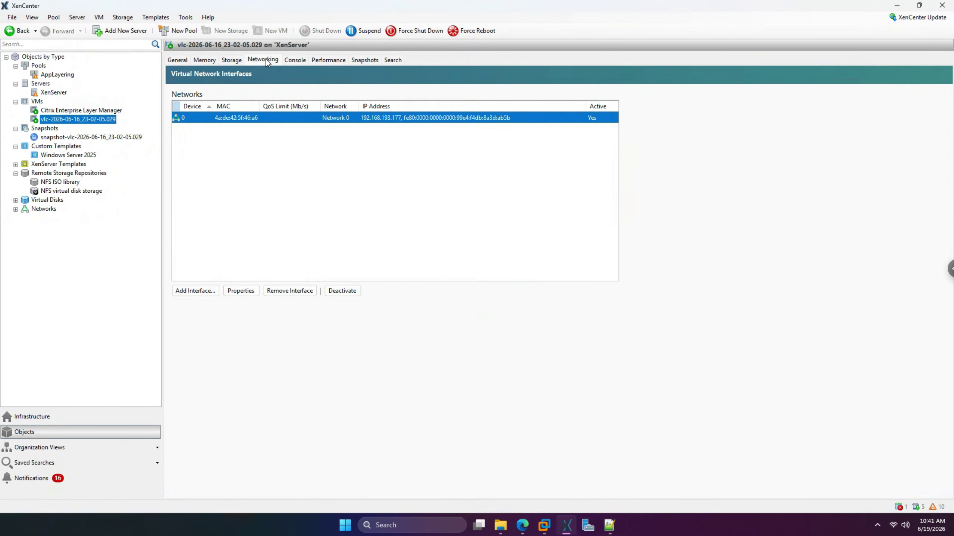
click(432, 524)
text(remote)
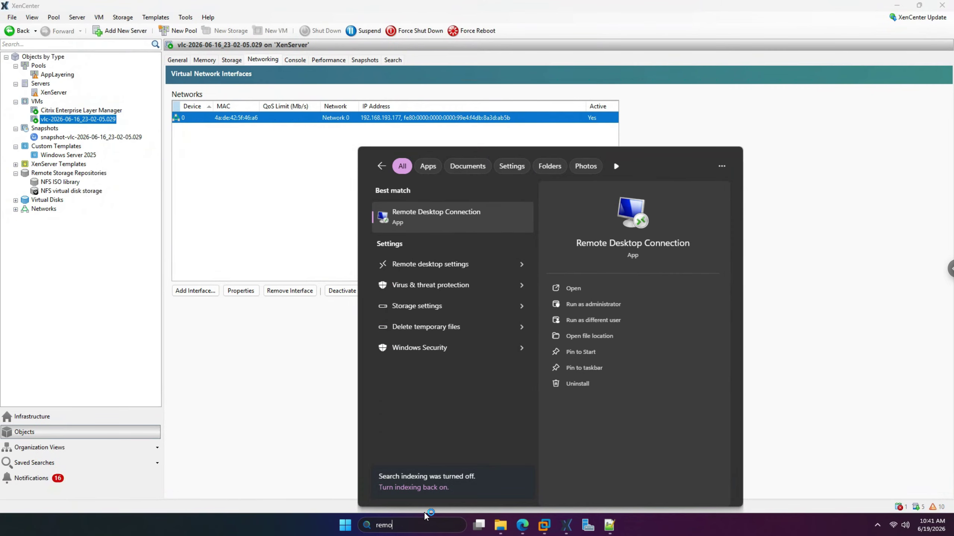
key(Return)
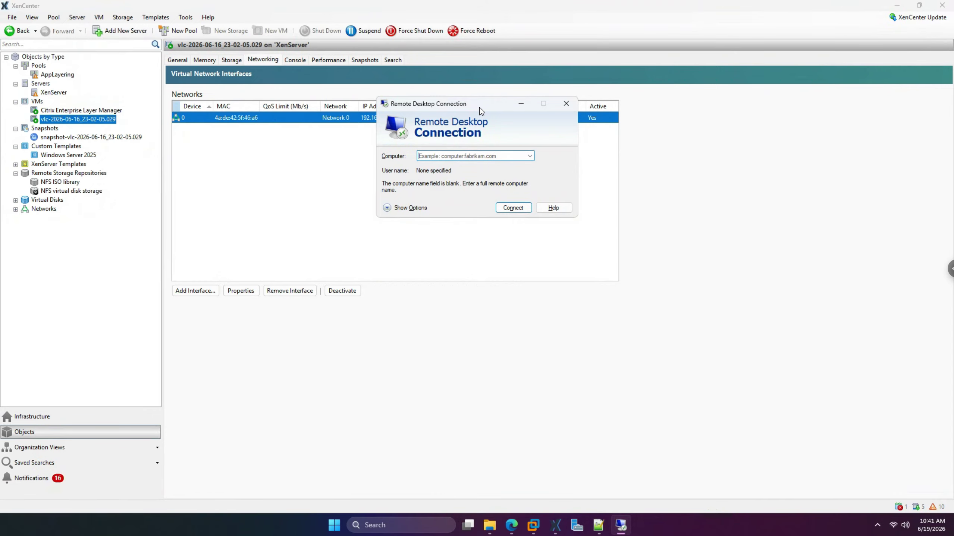
drag(479, 104, 466, 205)
text(192.168.19)
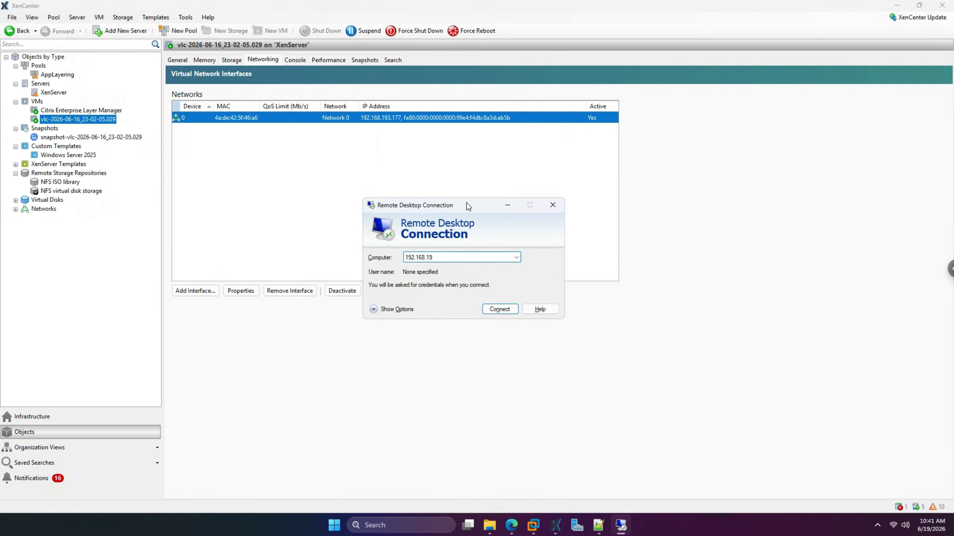
text(3.177)
key(Return)
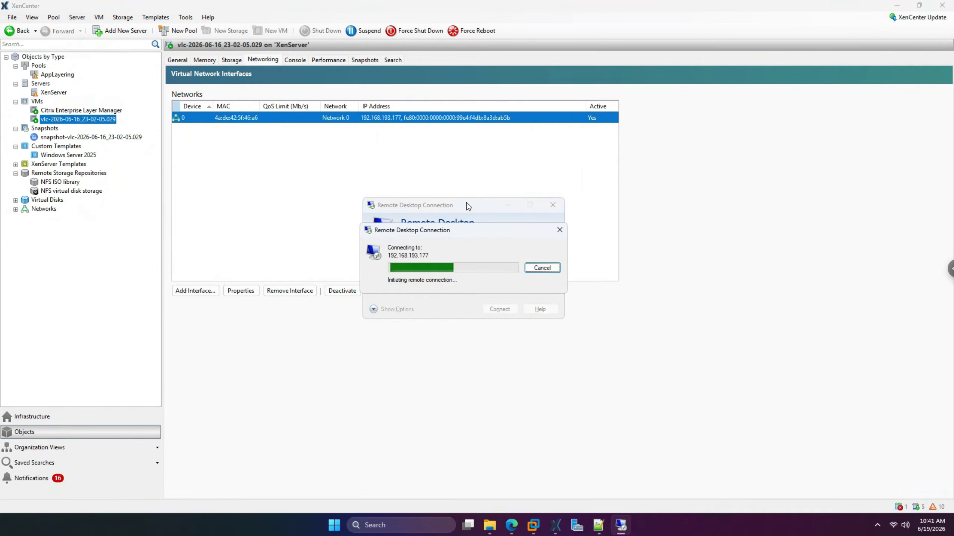
click(562, 228)
- Close Remote Desktop Connection and review the VM's Storage, Networking and Console tabs
click(553, 209)
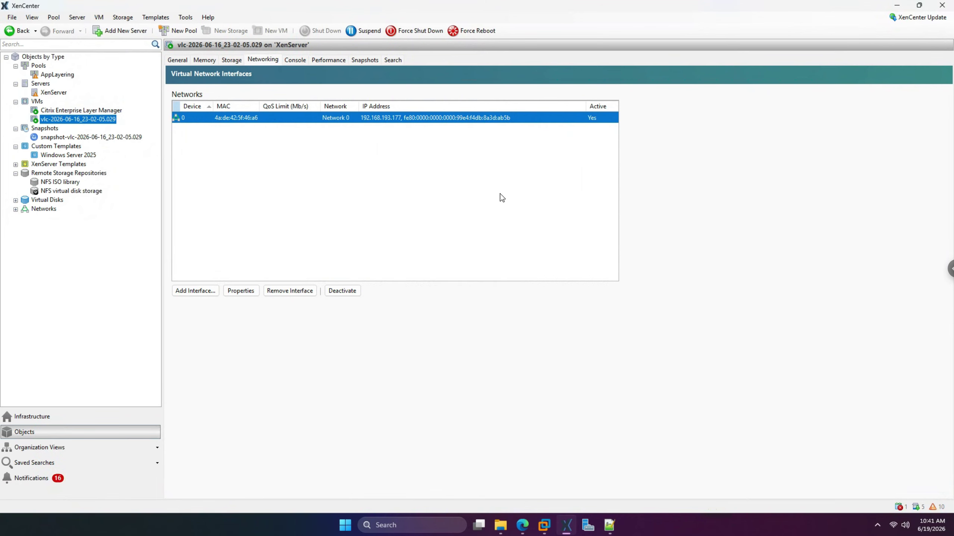
click(232, 61)
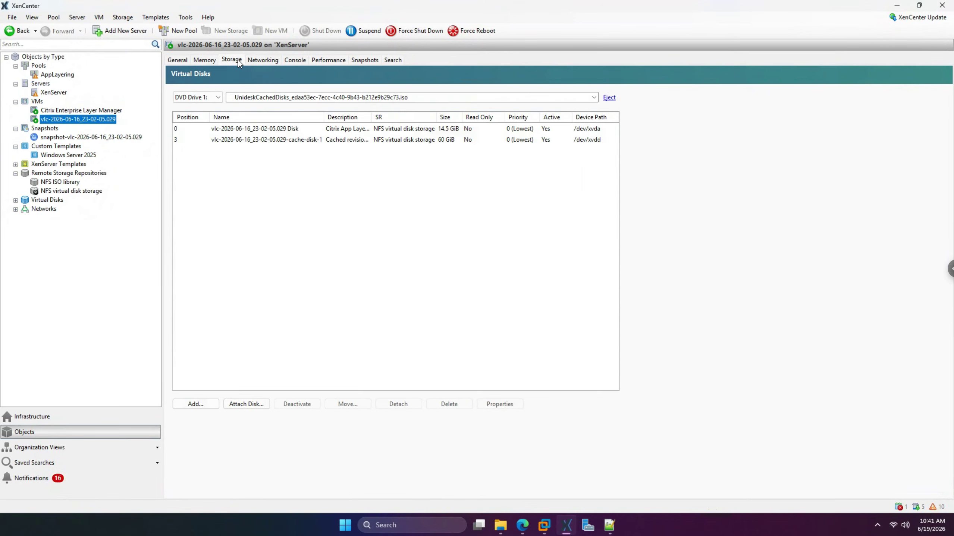
click(260, 59)
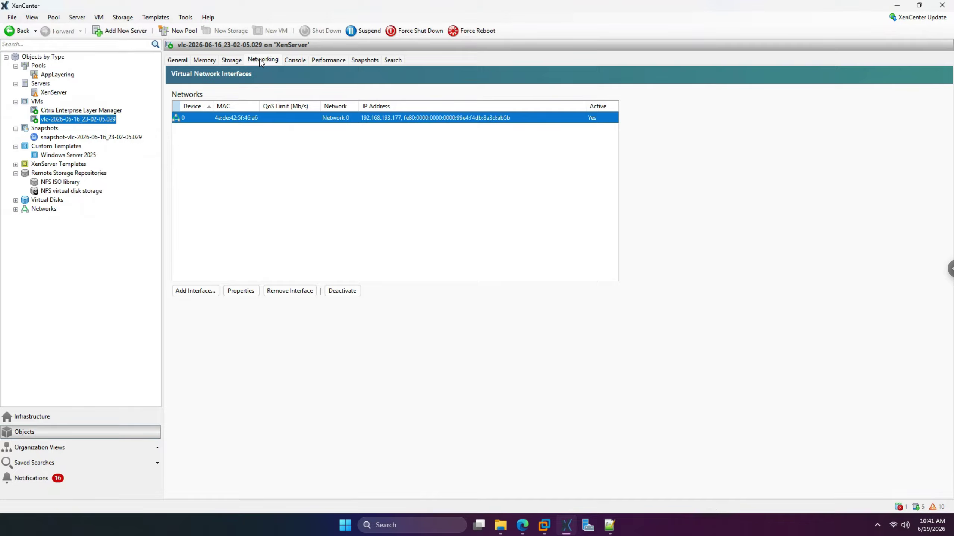
click(293, 62)
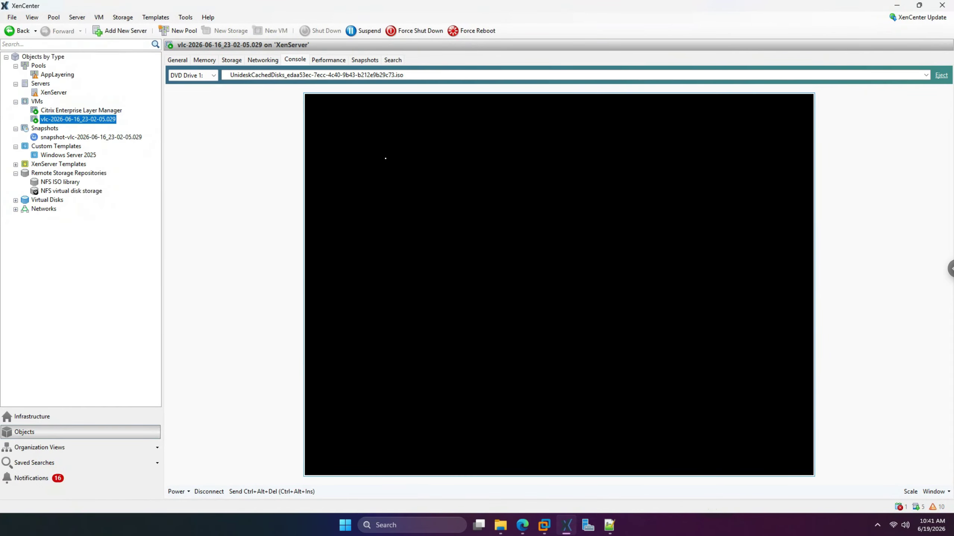
- Force reboot the vlc-2026-06-16_23-02-05.029 VM and confirm with Yes
right_click(92, 119)
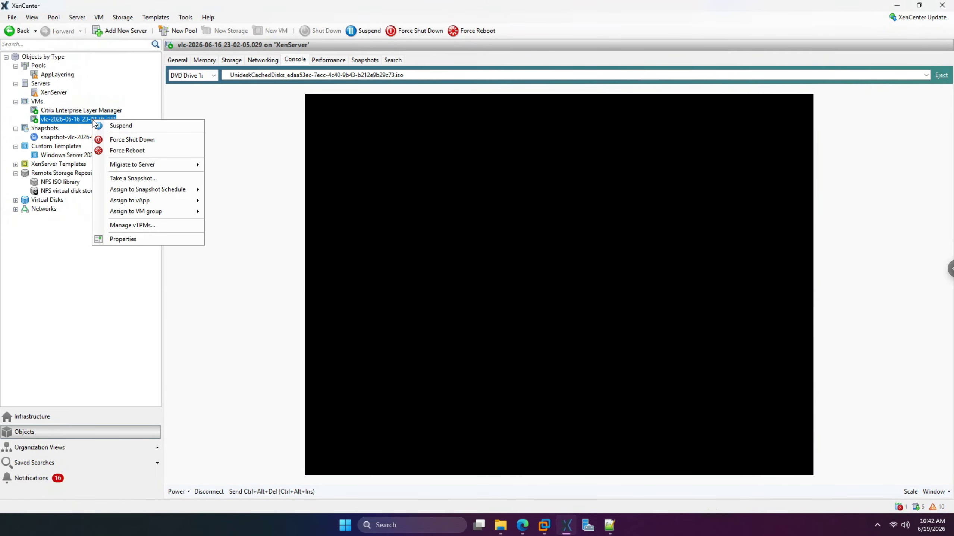
click(137, 151)
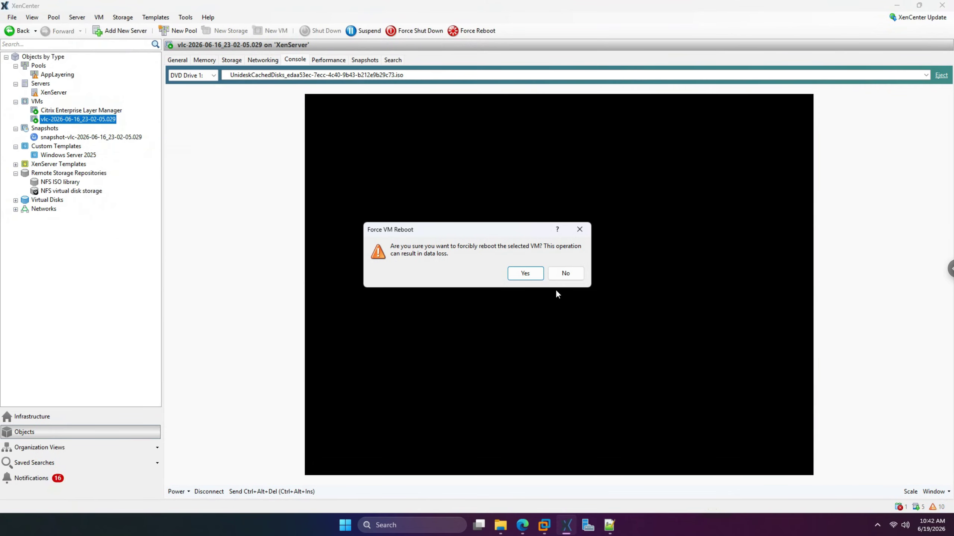
click(527, 274)
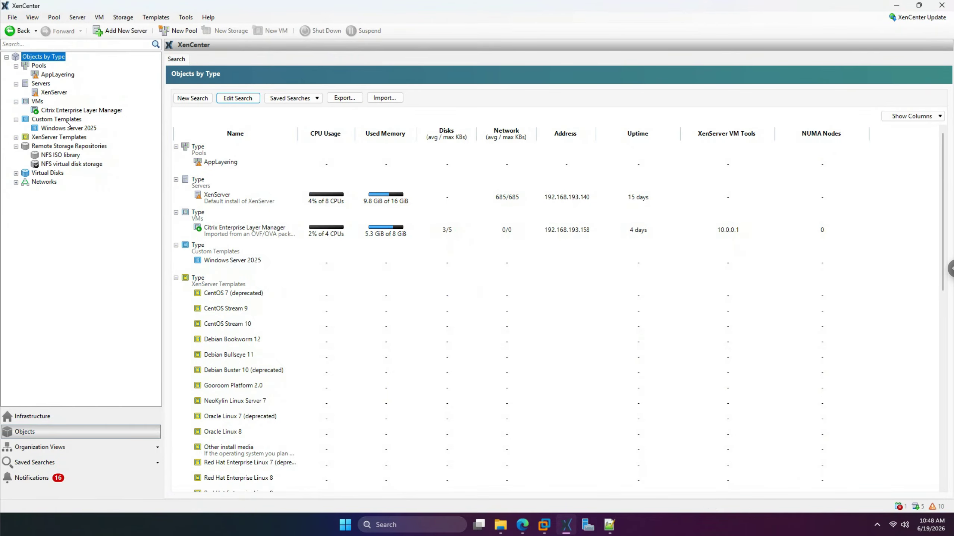
- Switch to the browser to see the 'vlc' task with Boot Image, vlc-1 and win-server-2025-1 Done
click(523, 524)
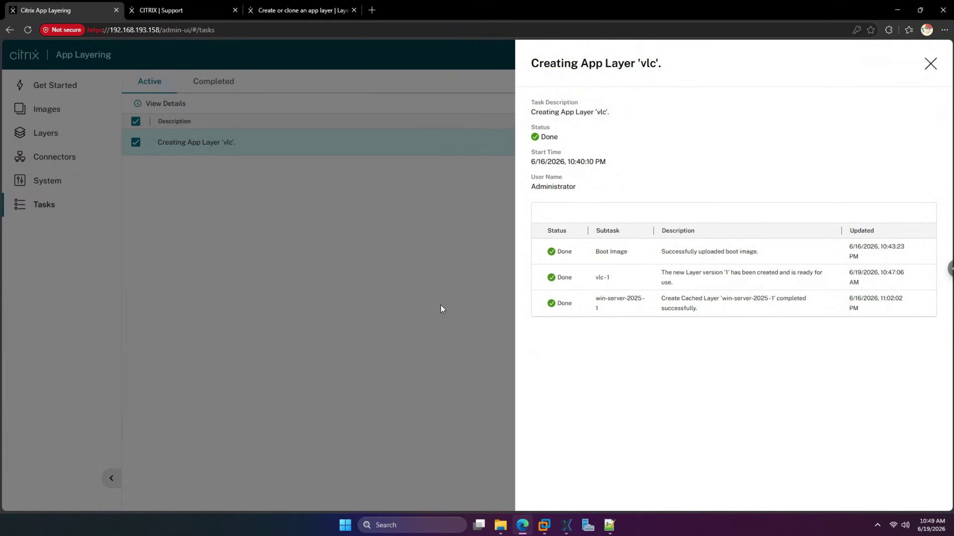
- Close the task details and select the vlc app layer: Deployable, 1.7 GB, OS layer win-server-2025
click(931, 64)
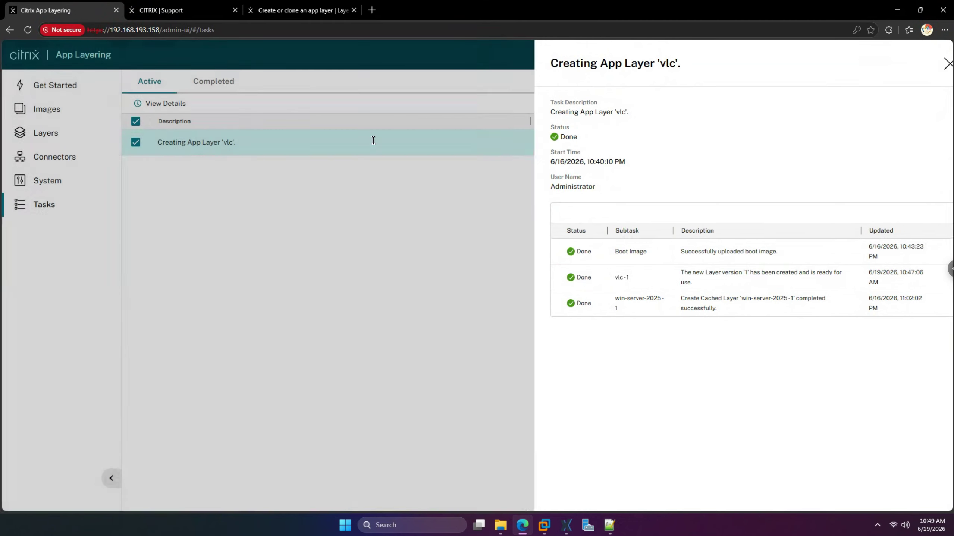
click(54, 133)
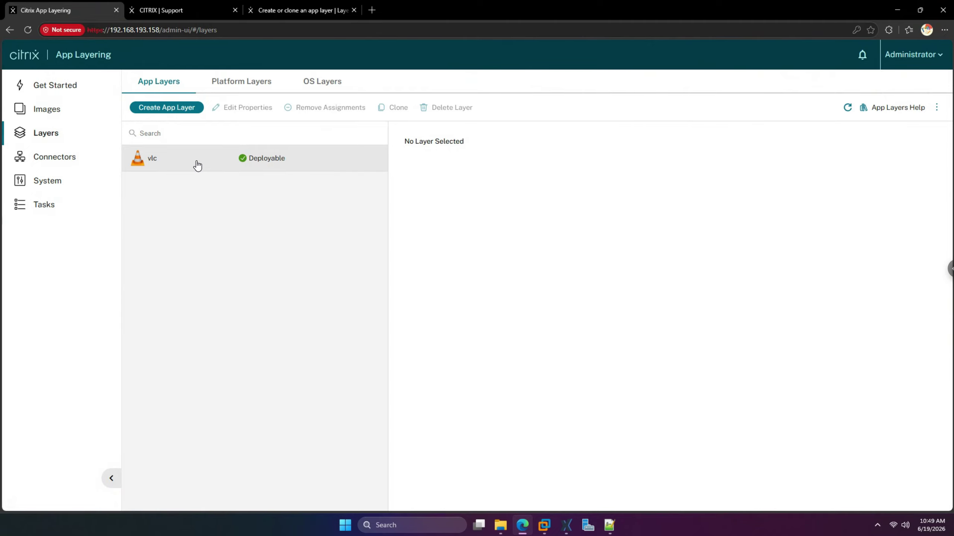
click(937, 107)
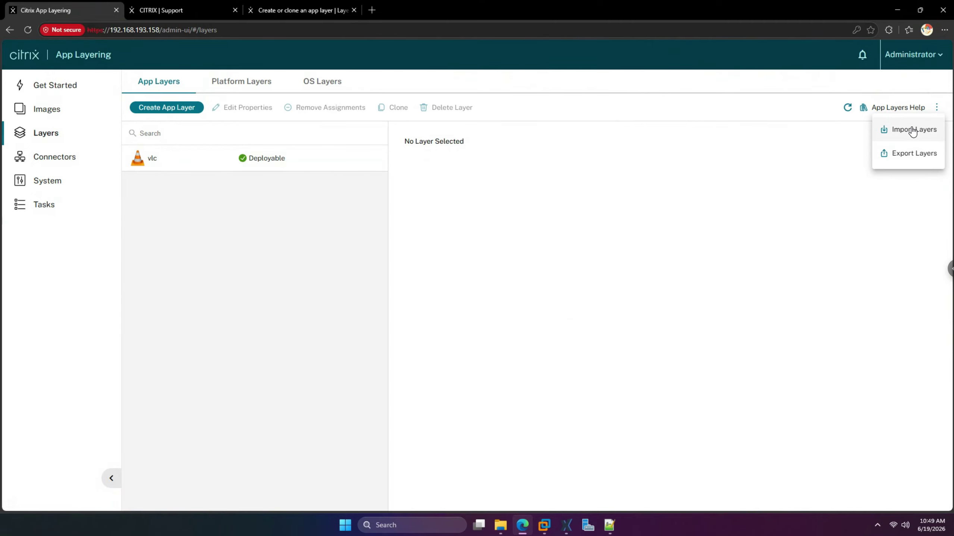
click(265, 161)
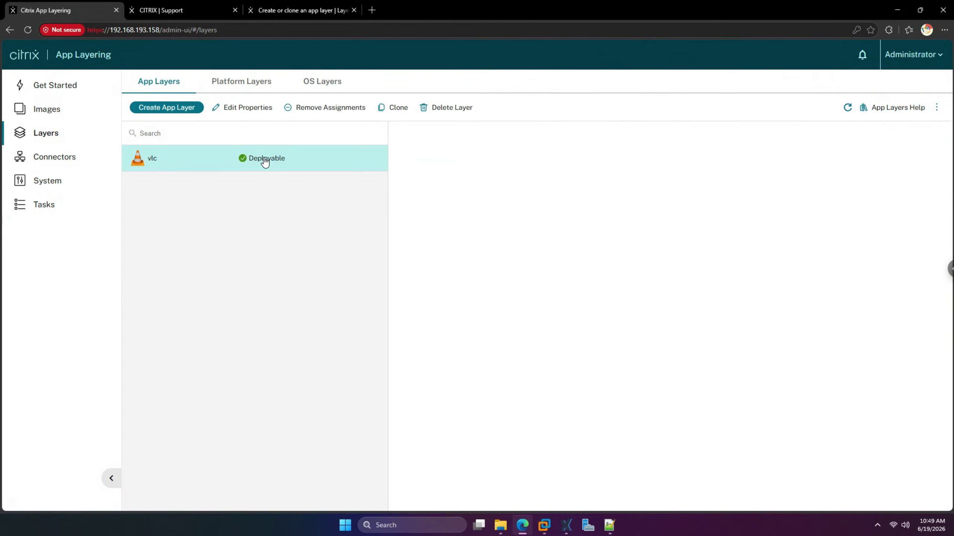
- Enable Elastic Layer Compatibility, OS layer switching and Studio App Packages in the vlc layer's properties
click(250, 109)
scroll(547, 264, down, 1)
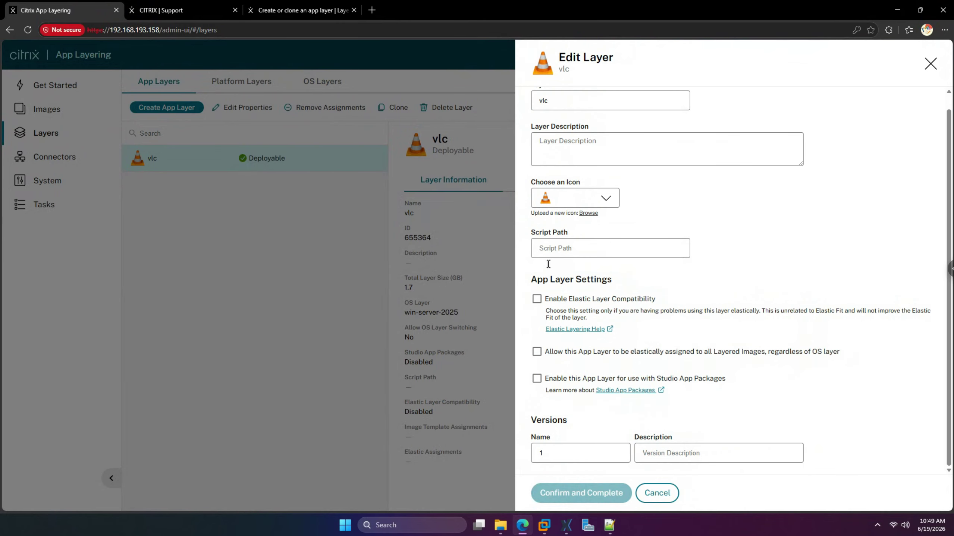
click(537, 300)
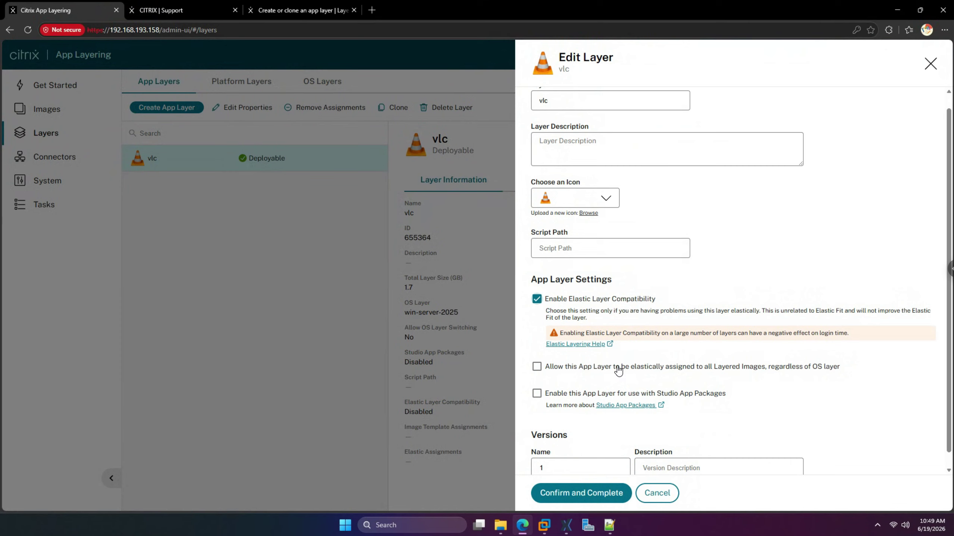
click(536, 367)
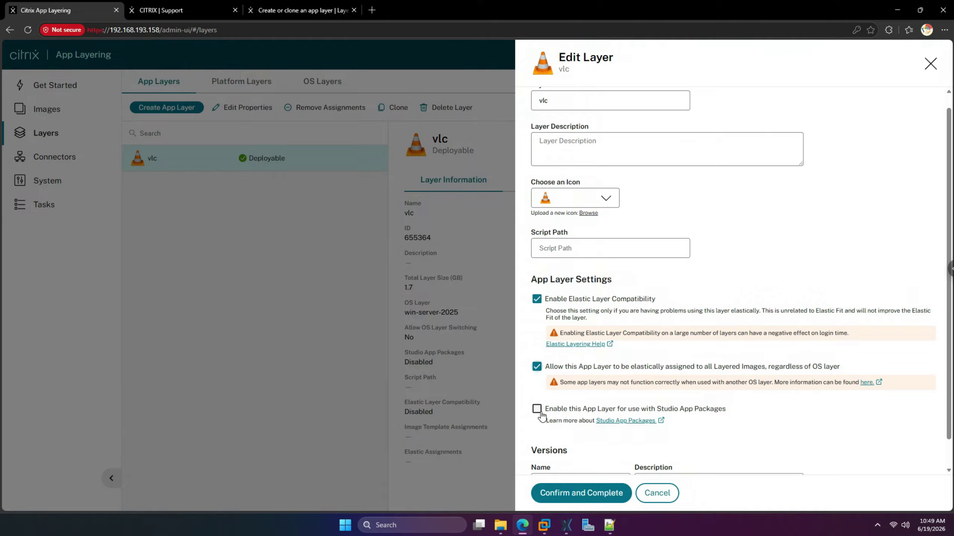
click(539, 411)
- Keep the VLC cone icon, then confirm and apply the vlc layer update
scroll(628, 416, down, 1)
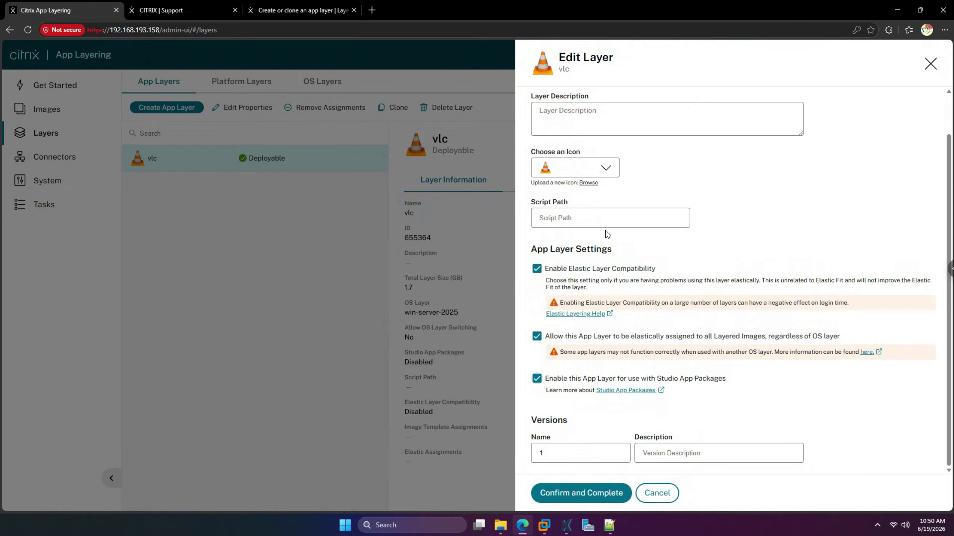
click(614, 170)
click(701, 169)
click(580, 500)
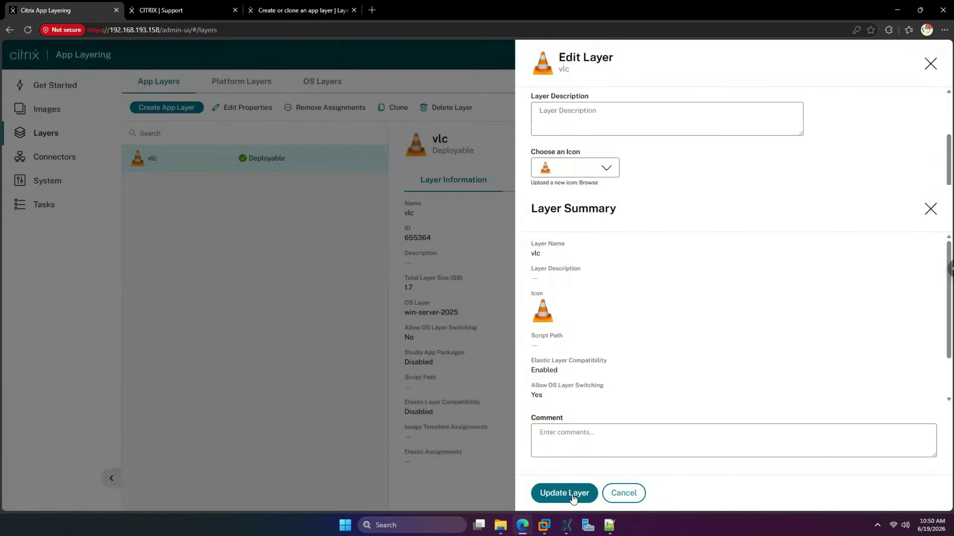
click(573, 499)
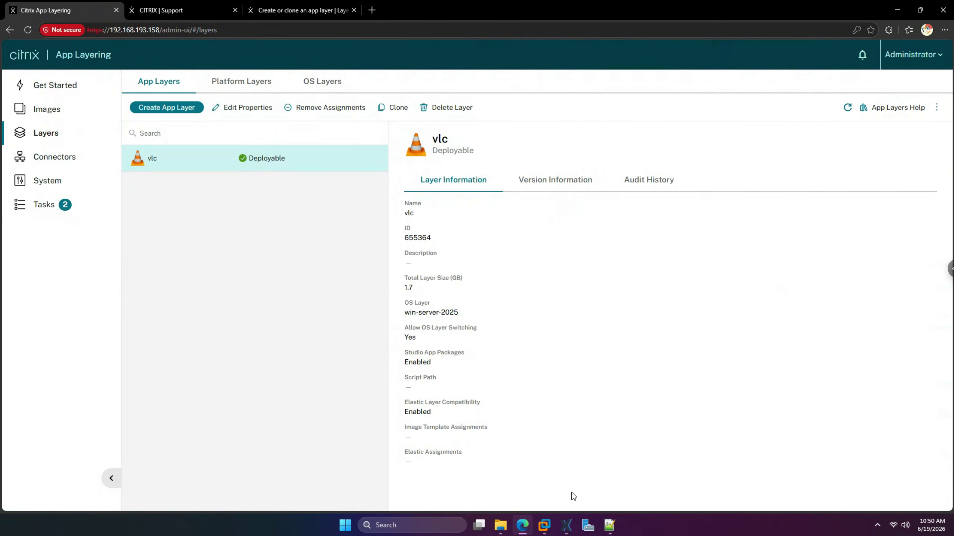
click(62, 205)
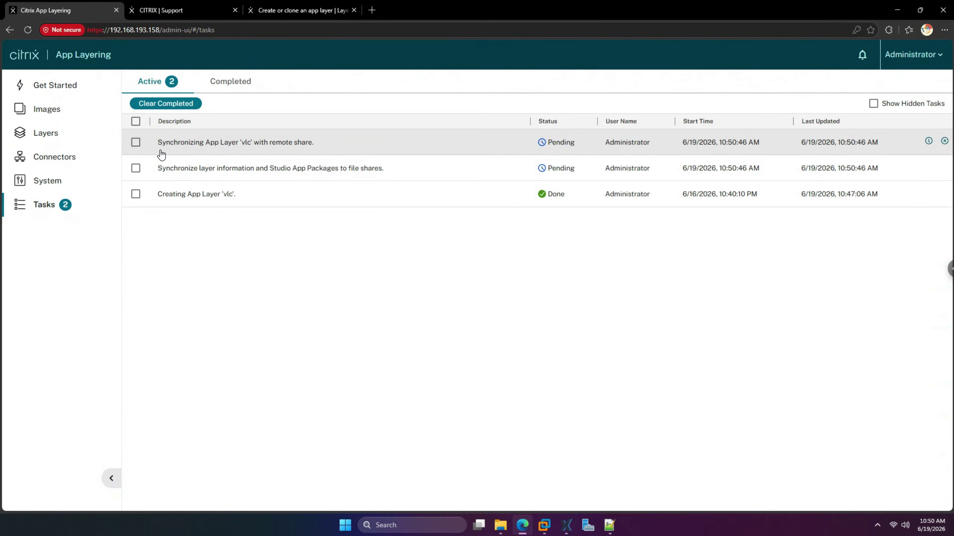
- Watch the file share and vlc remote share sync tasks until both are Done, then return to Layers
click(157, 168)
click(167, 103)
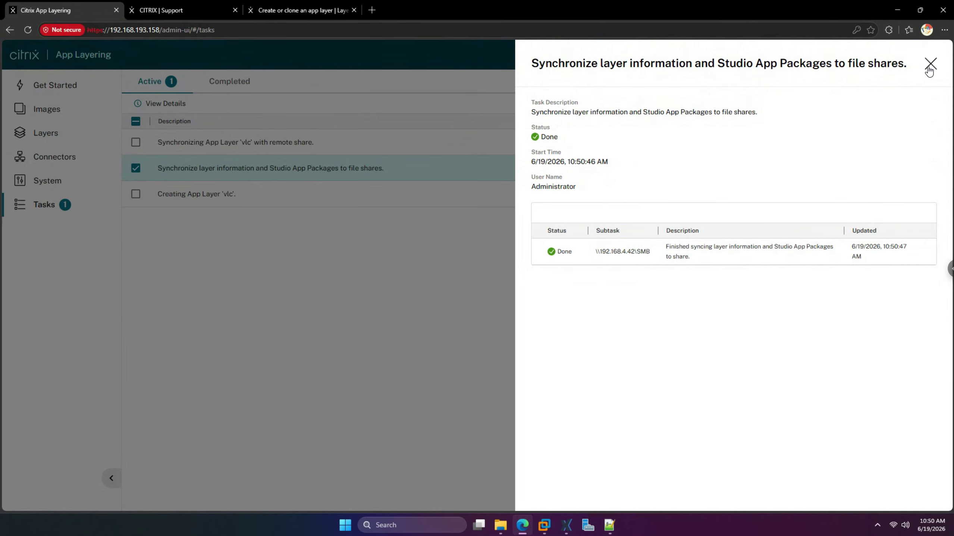
click(931, 64)
click(331, 147)
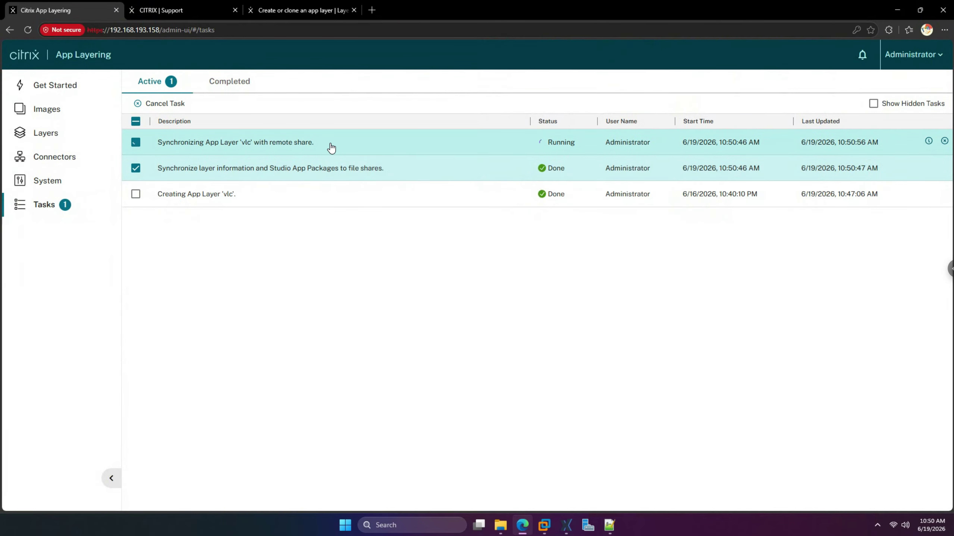
click(172, 170)
click(164, 103)
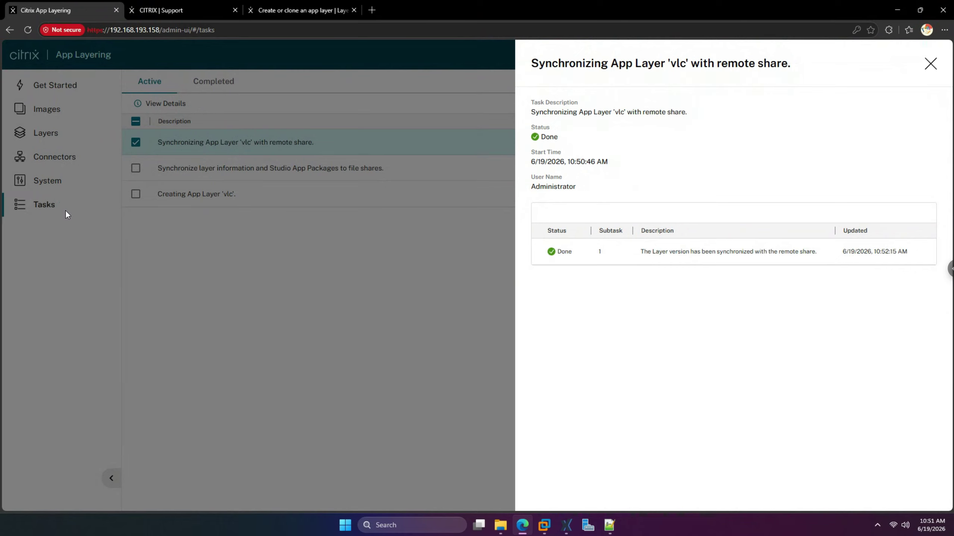
click(930, 64)
click(48, 137)
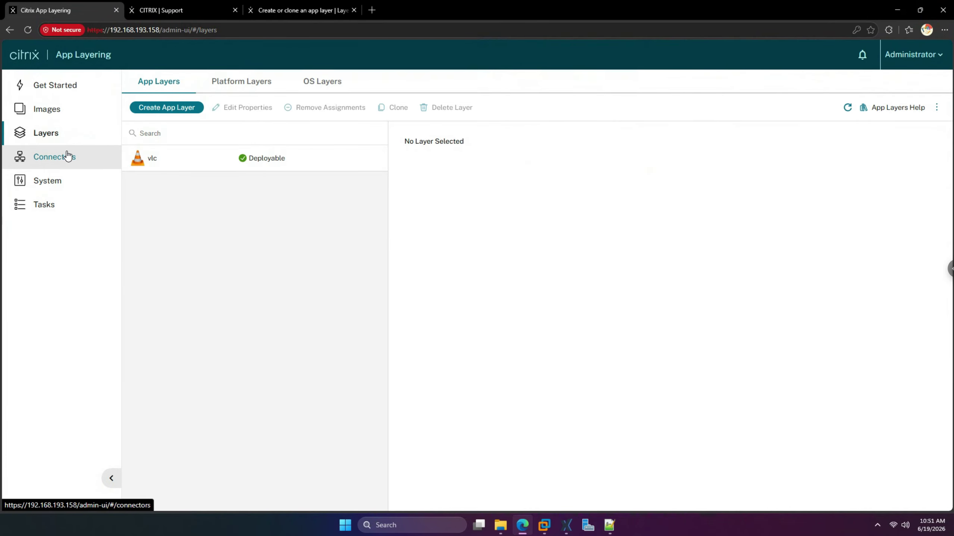
- Review the platform, OS and app layers, confirming vlc is deployable, then go to Images
click(252, 88)
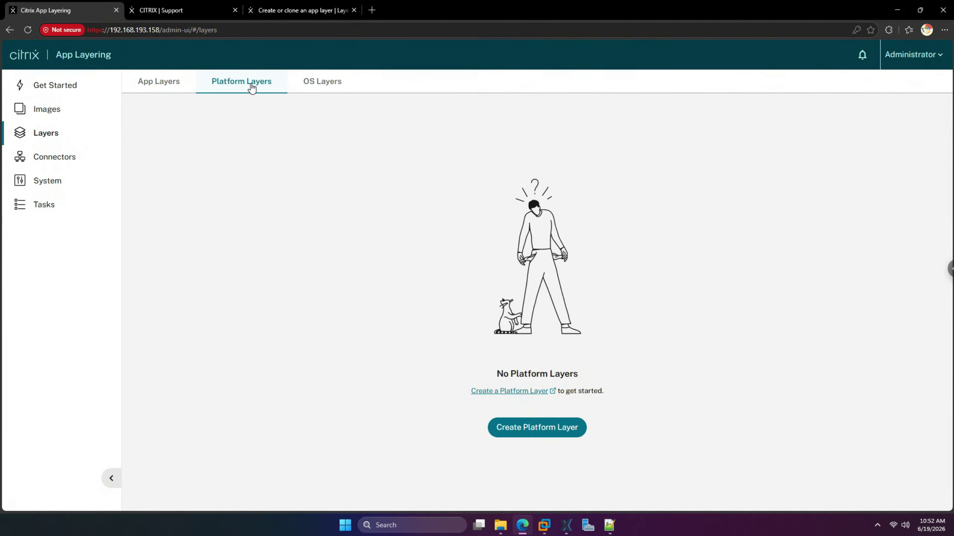
click(297, 87)
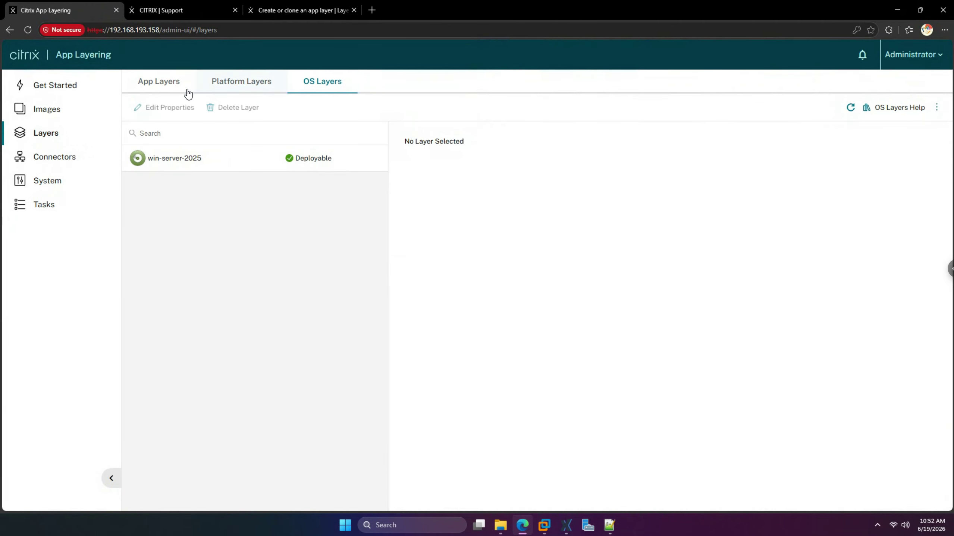
click(167, 87)
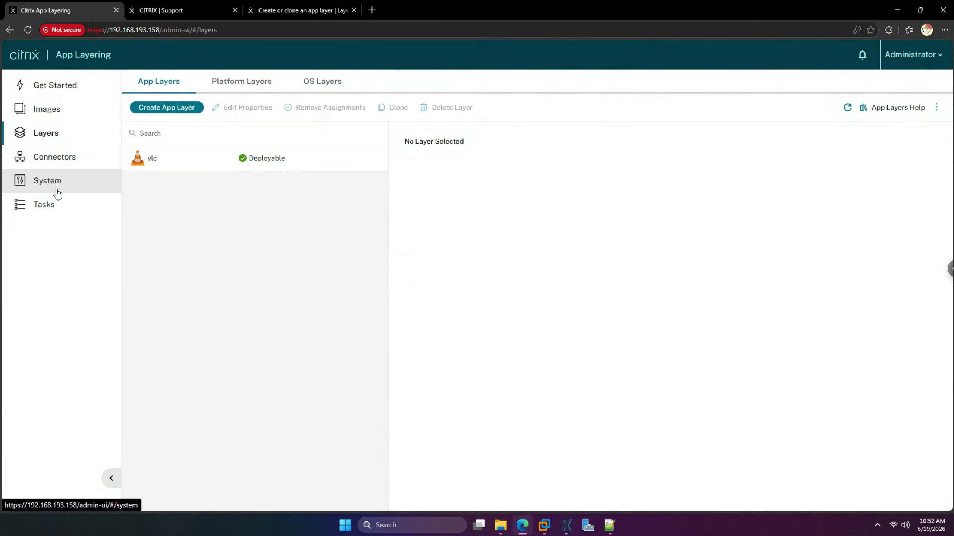
click(57, 113)
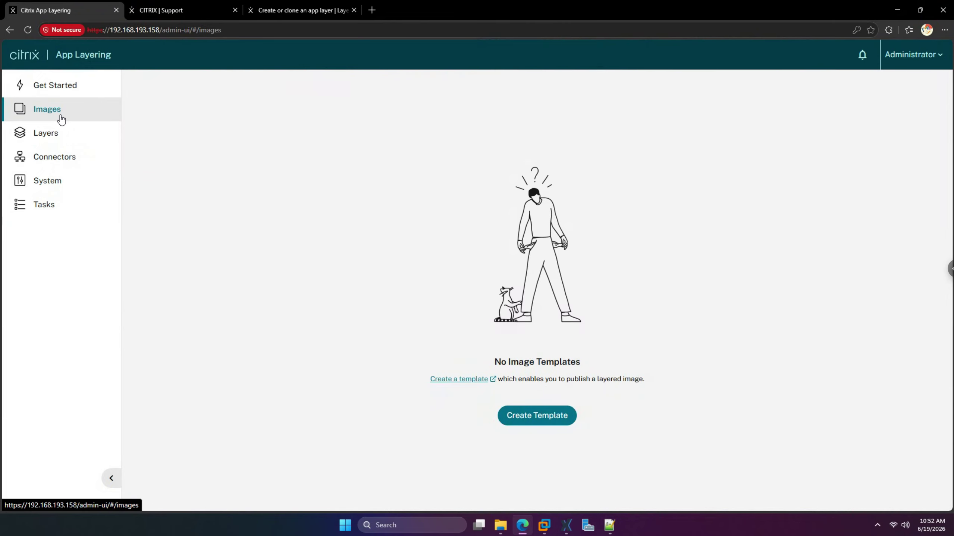
- Start a new image template named server-2025-template, keeping the default icon
click(534, 416)
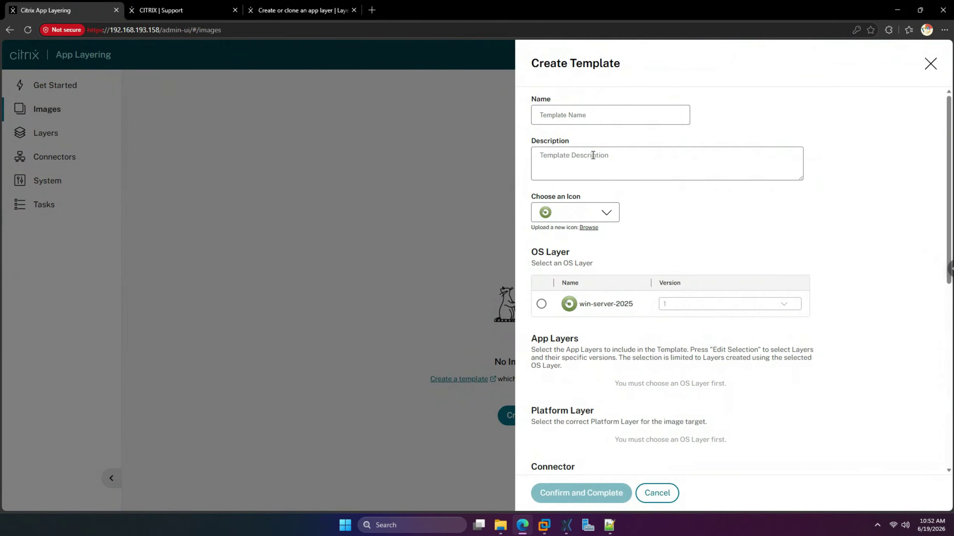
click(619, 116)
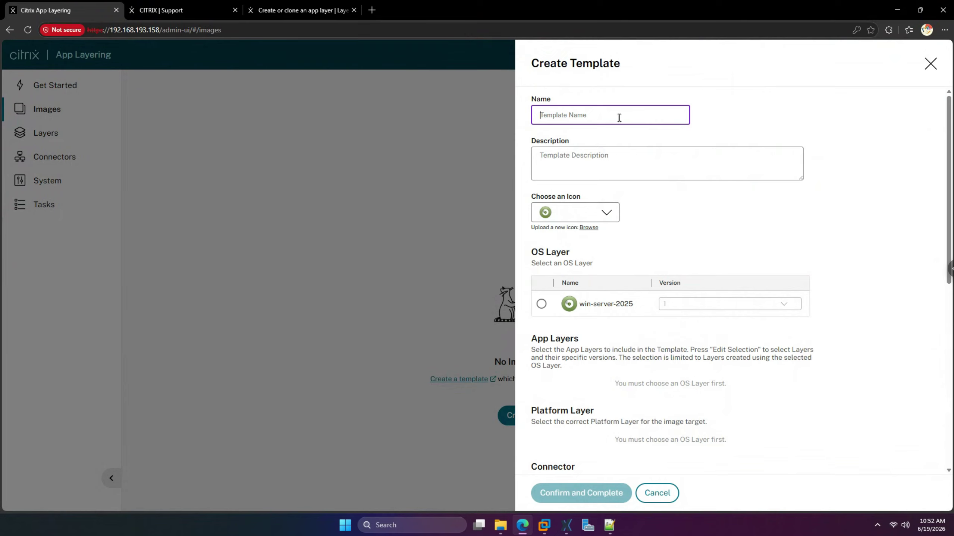
text(se)
key(BackSpace)
key(BackSpace)
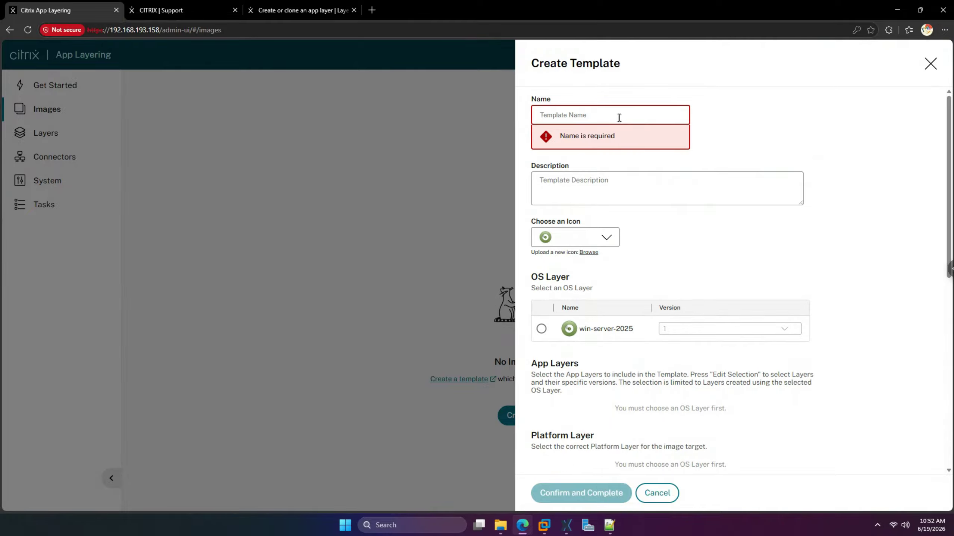
text(server)
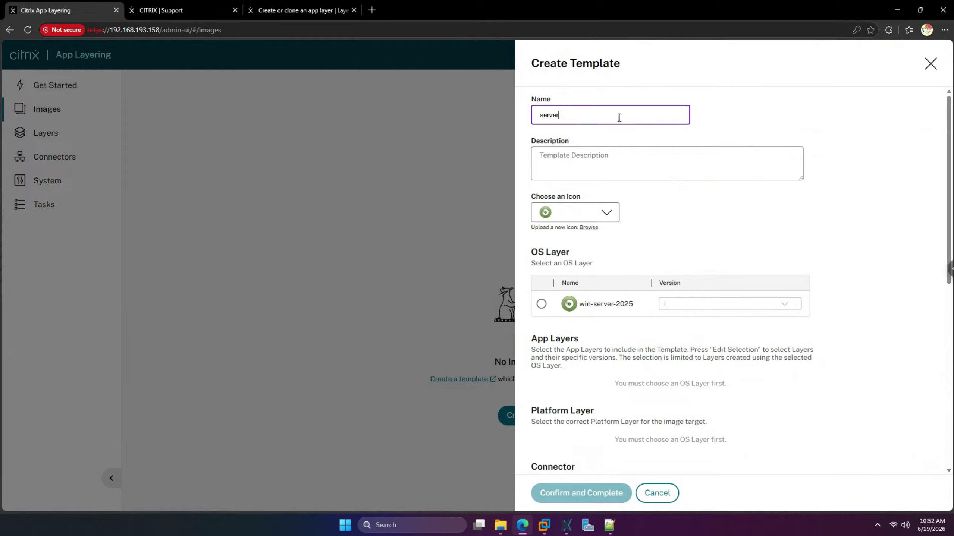
text(-2025-template)
click(603, 213)
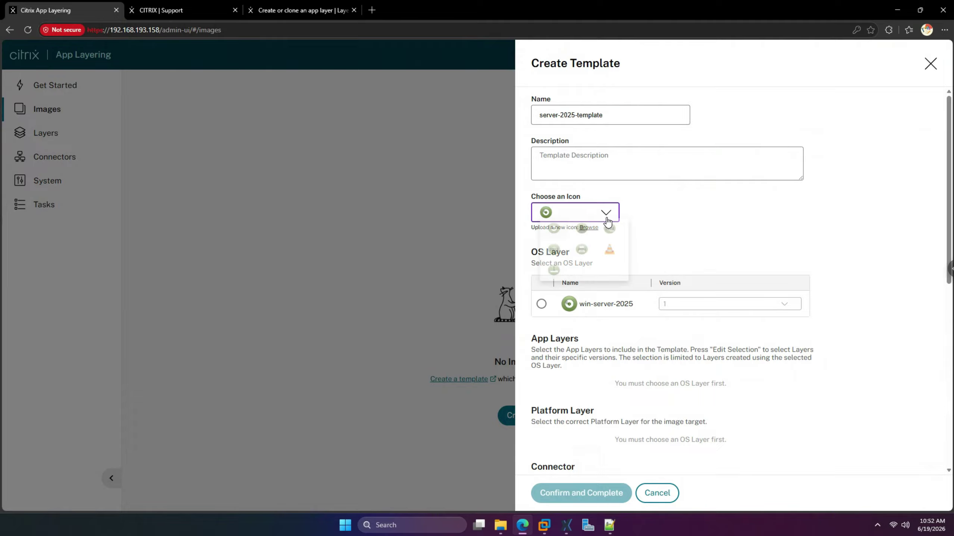
click(659, 236)
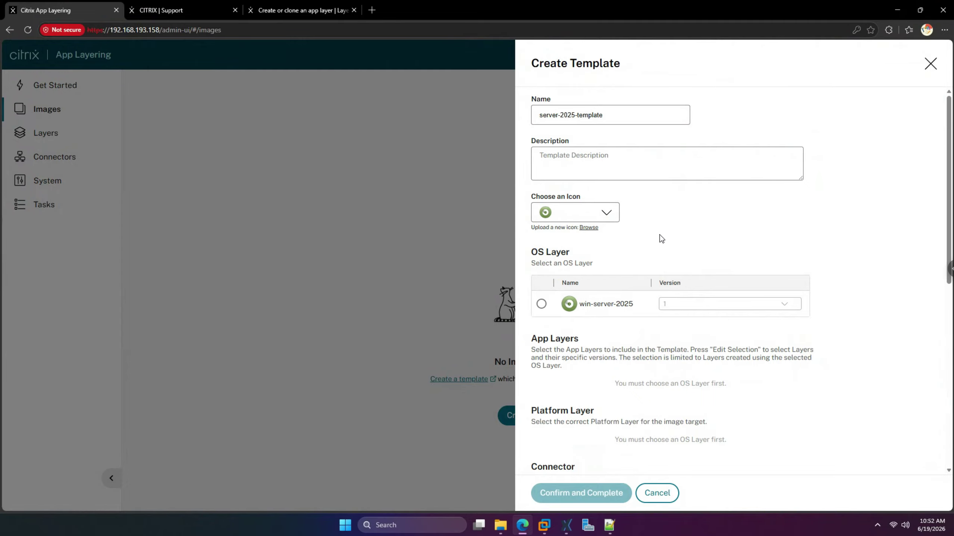
- Select win-server-2025 as the OS layer and add the vlc app layer
click(541, 304)
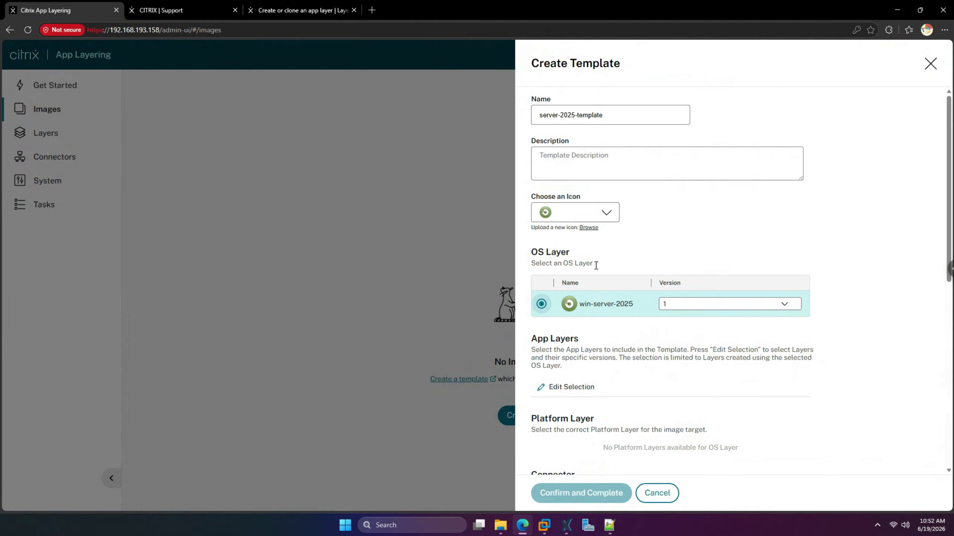
scroll(601, 278, down, 2)
scroll(601, 278, down, 1)
click(586, 266)
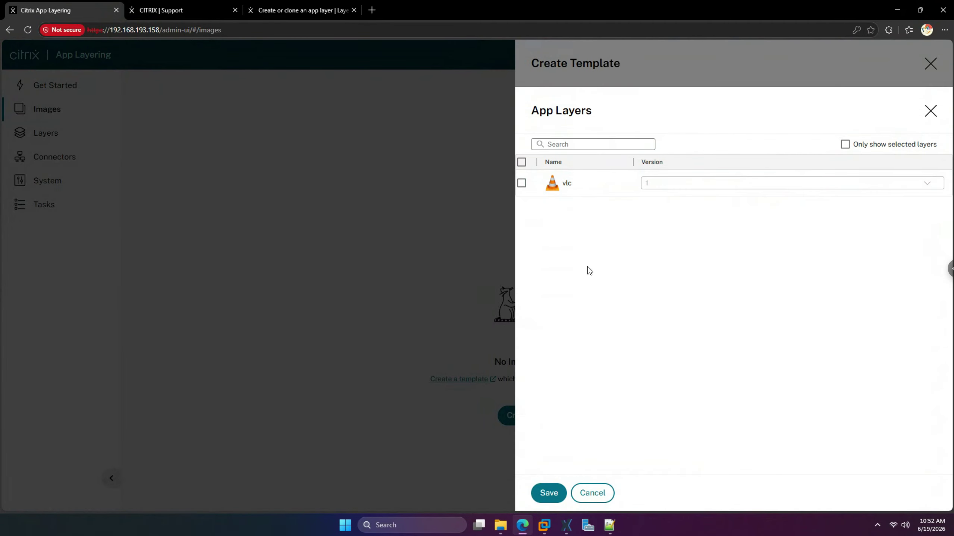
click(521, 184)
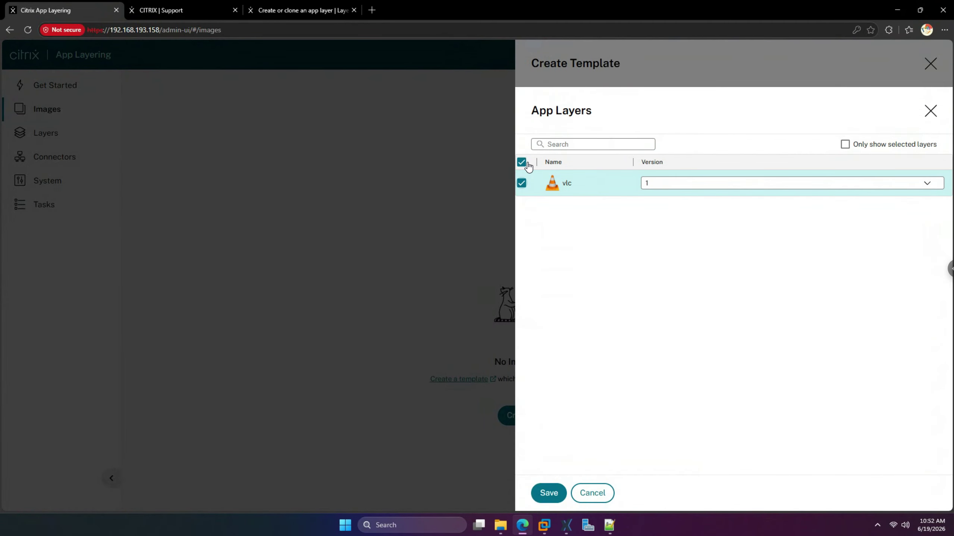
click(549, 493)
scroll(582, 400, down, 3)
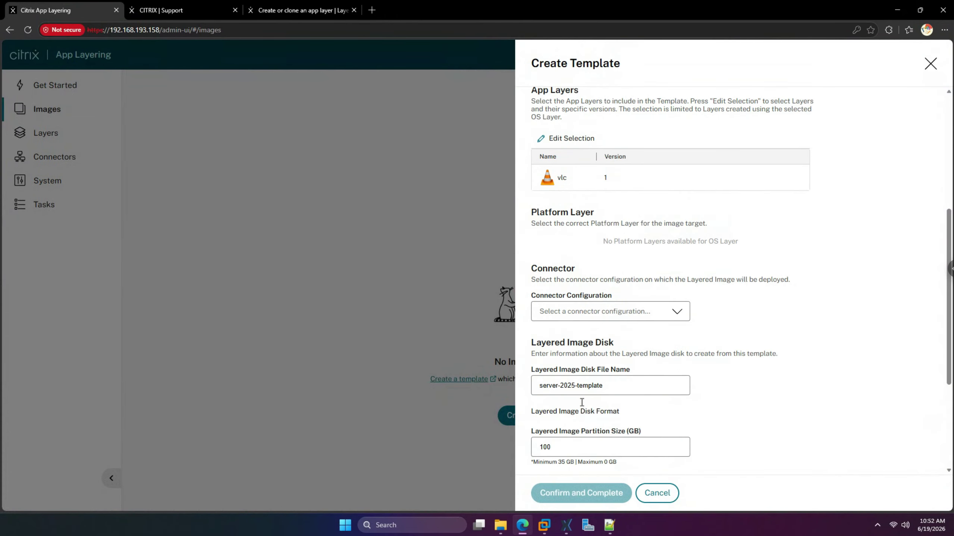
- Choose the XenServer-xenserver-conf connector and set the layered image partition size to 65 GB
click(642, 314)
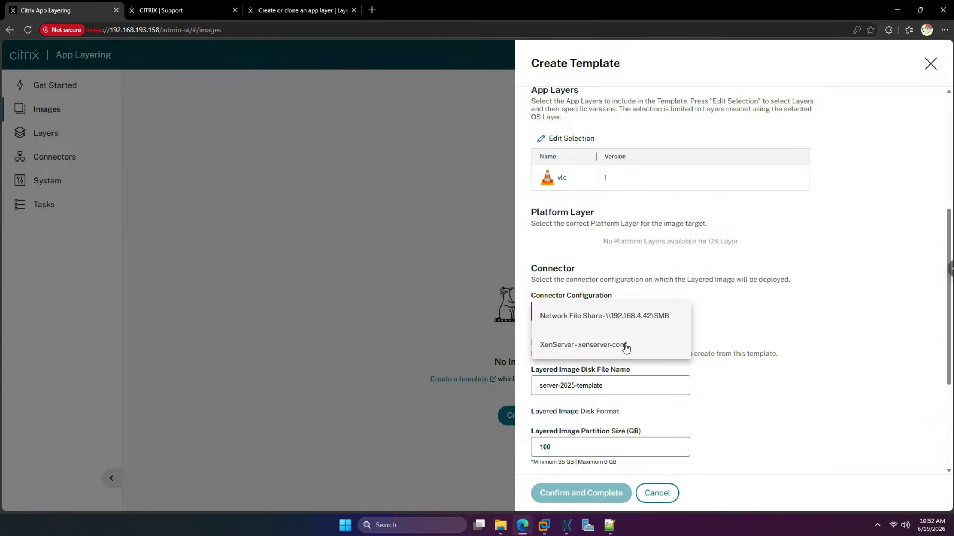
click(625, 344)
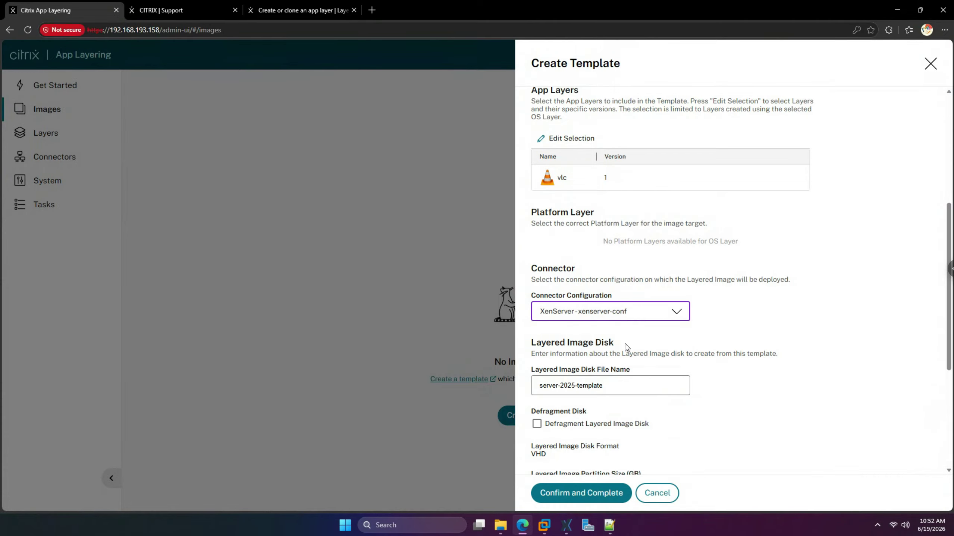
scroll(626, 348, down, 1)
scroll(626, 347, down, 1)
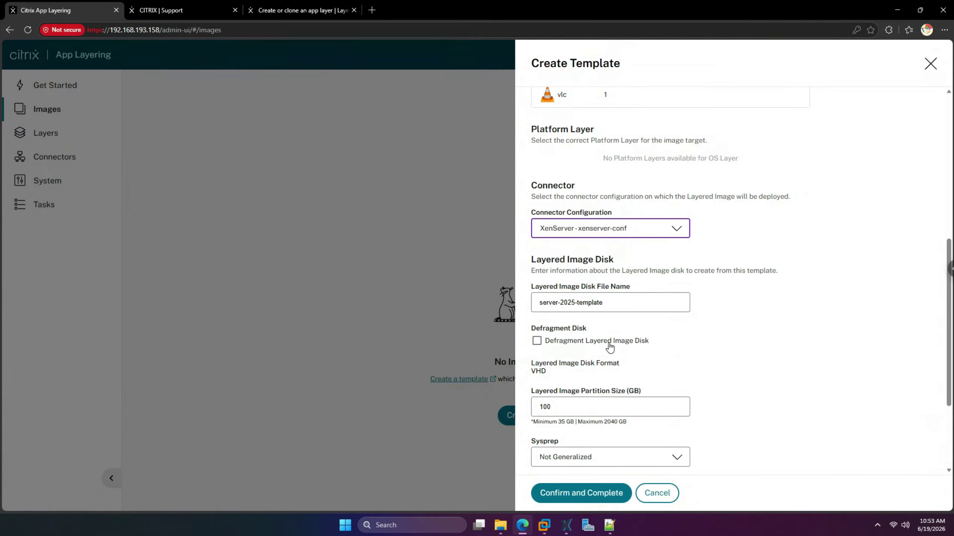
scroll(632, 347, down, 1)
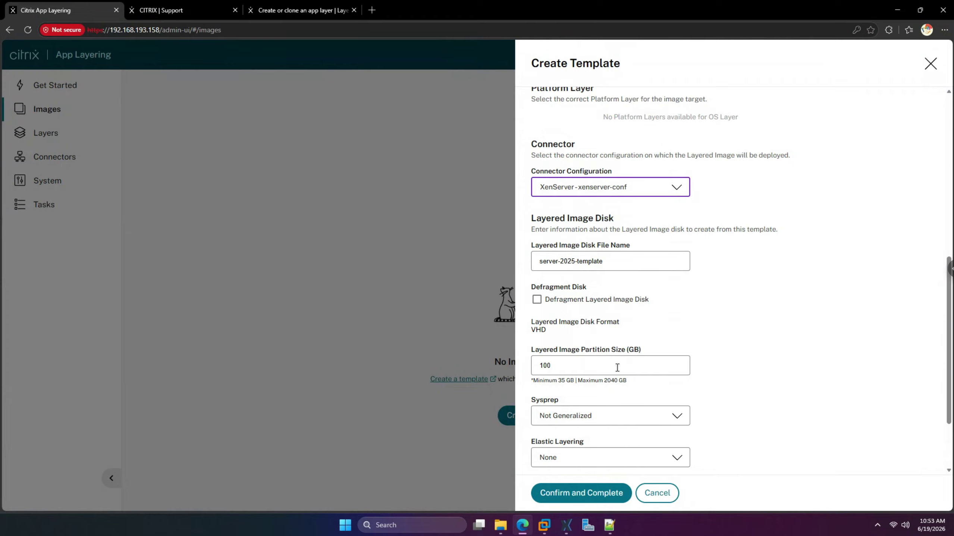
double_click(567, 366)
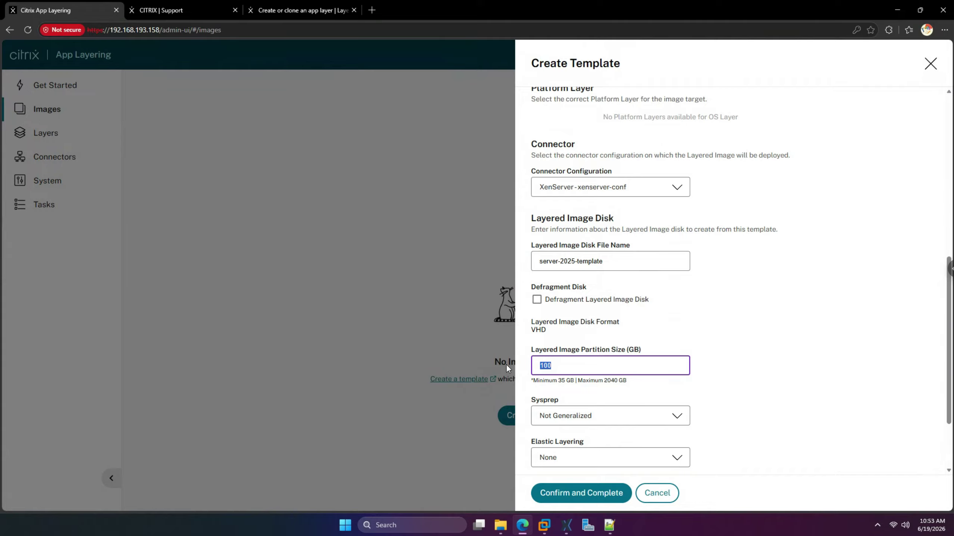
text(65)
click(787, 339)
- Check the Sysprep and Elastic Layering options, leaving Not Generalized and None
scroll(692, 380, down, 2)
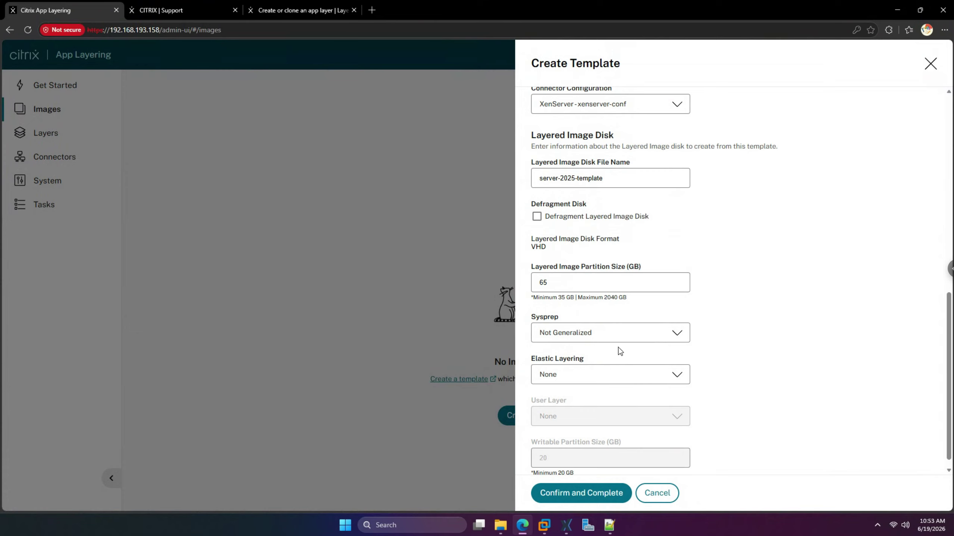
click(623, 336)
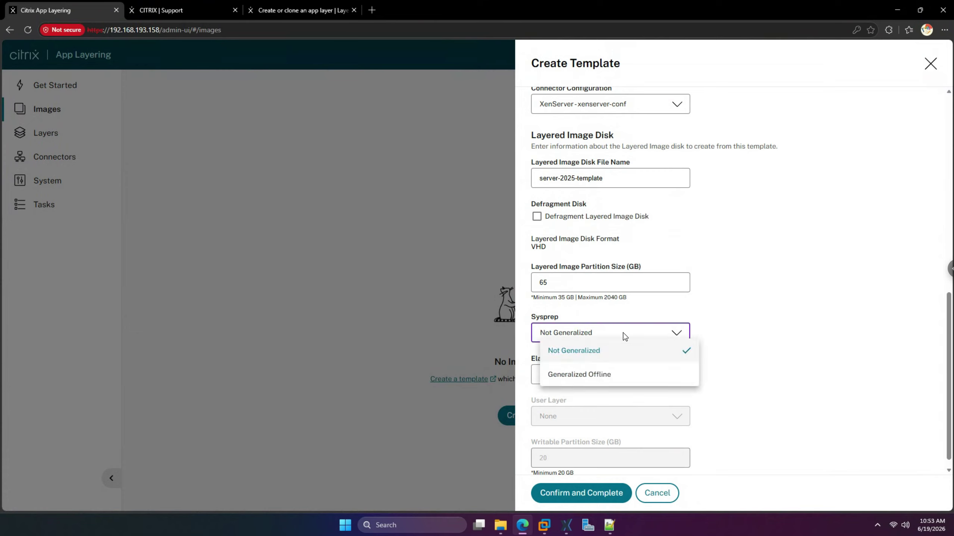
click(757, 329)
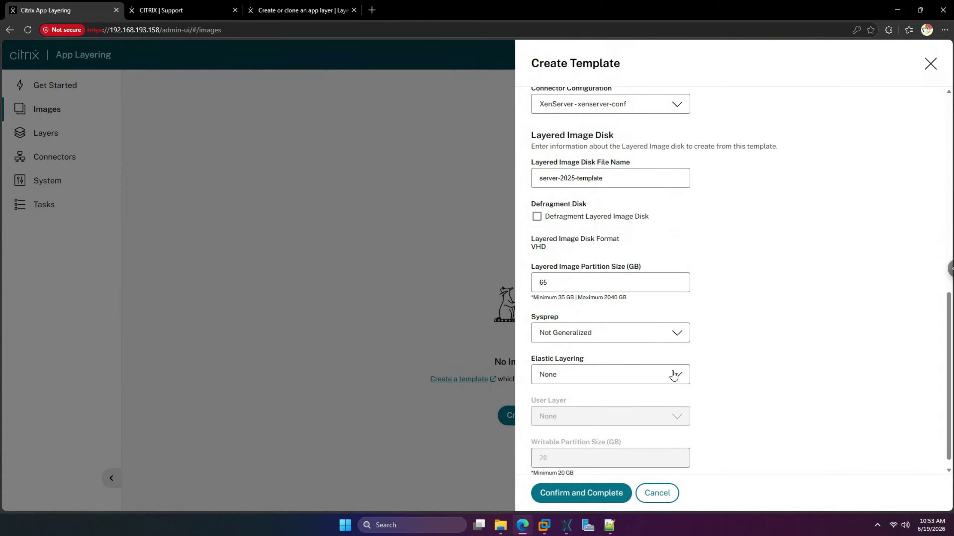
click(673, 375)
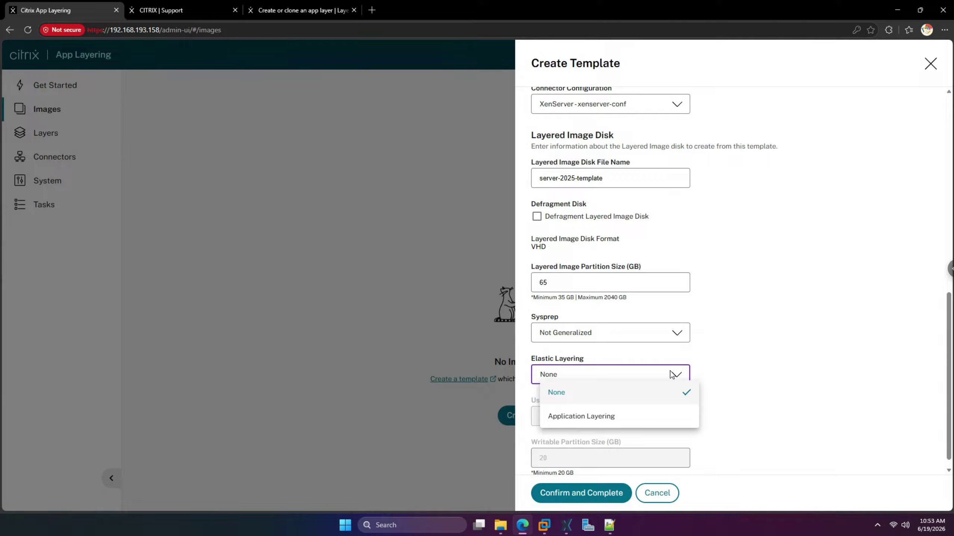
click(671, 374)
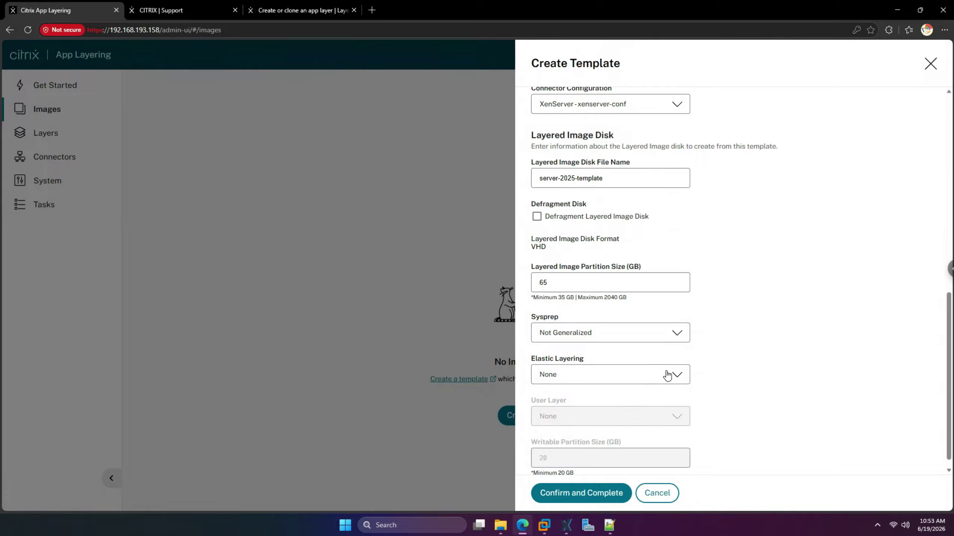
click(600, 375)
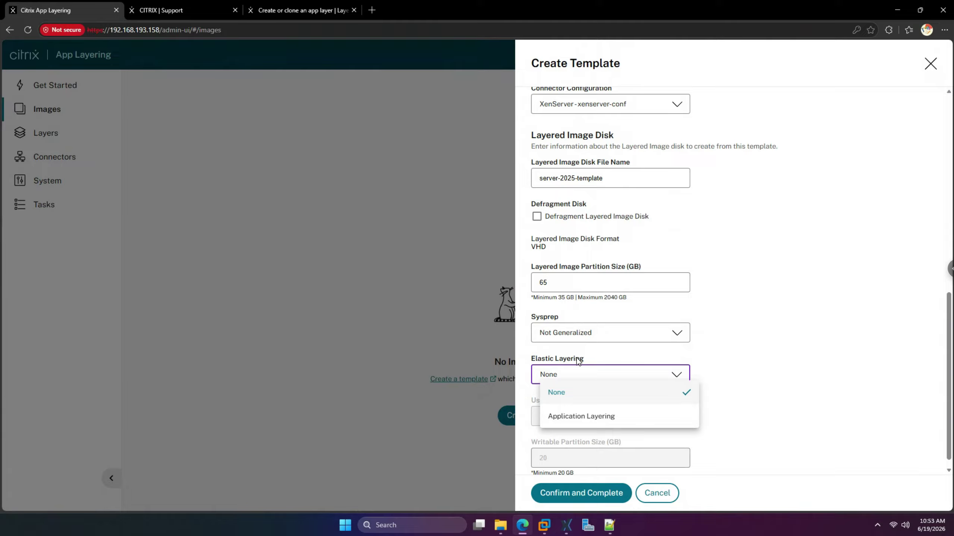
click(590, 360)
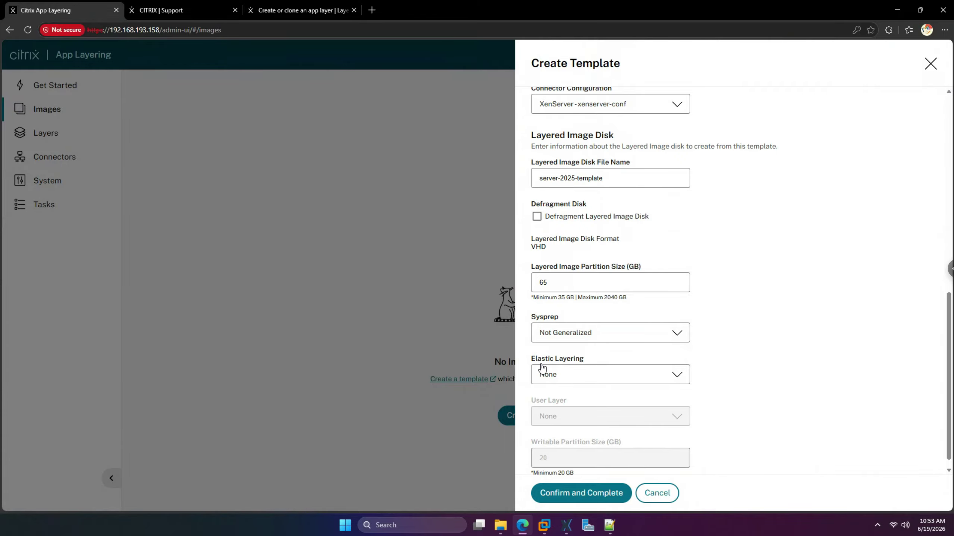
click(289, 13)
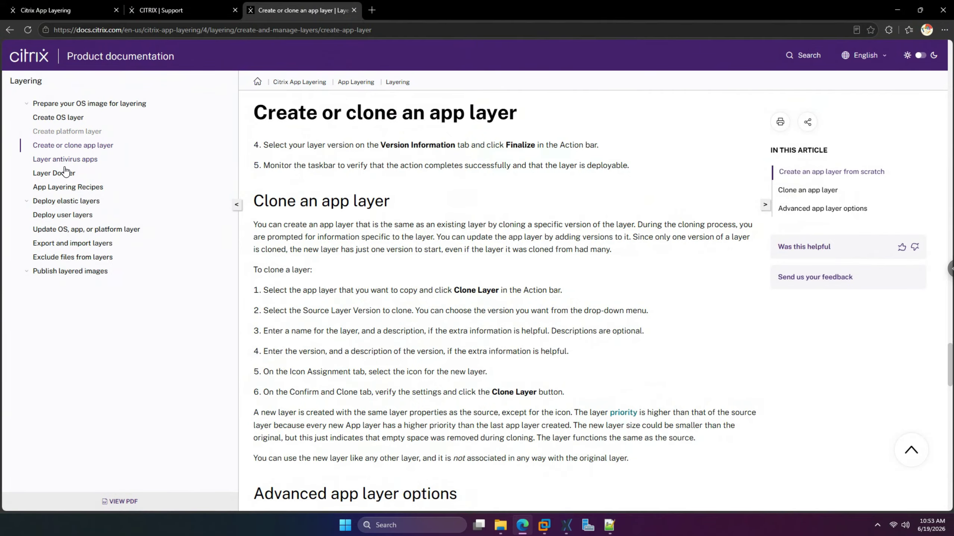
- Open the 'Create or clone an image template' article under Publish layered images and read it
click(67, 271)
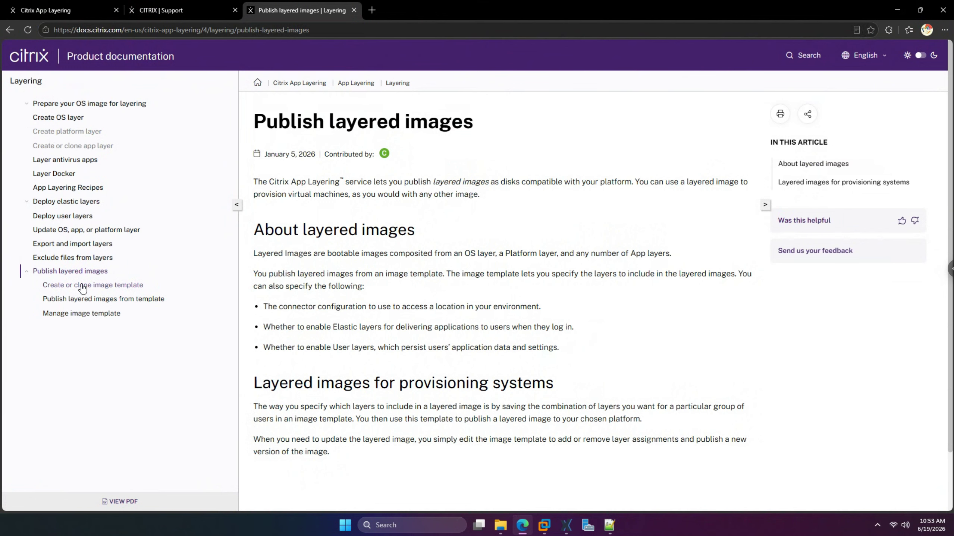
click(82, 287)
scroll(408, 302, down, 5)
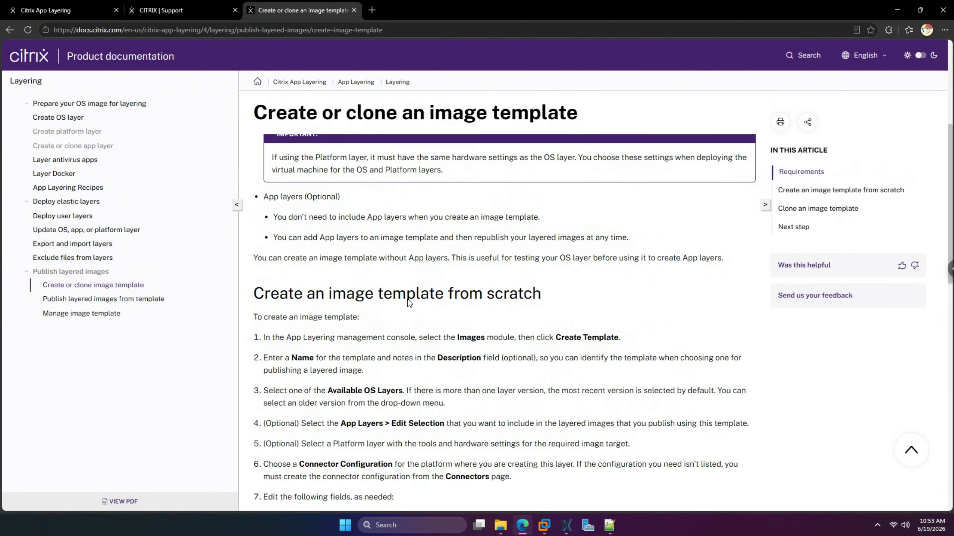
scroll(410, 303, down, 3)
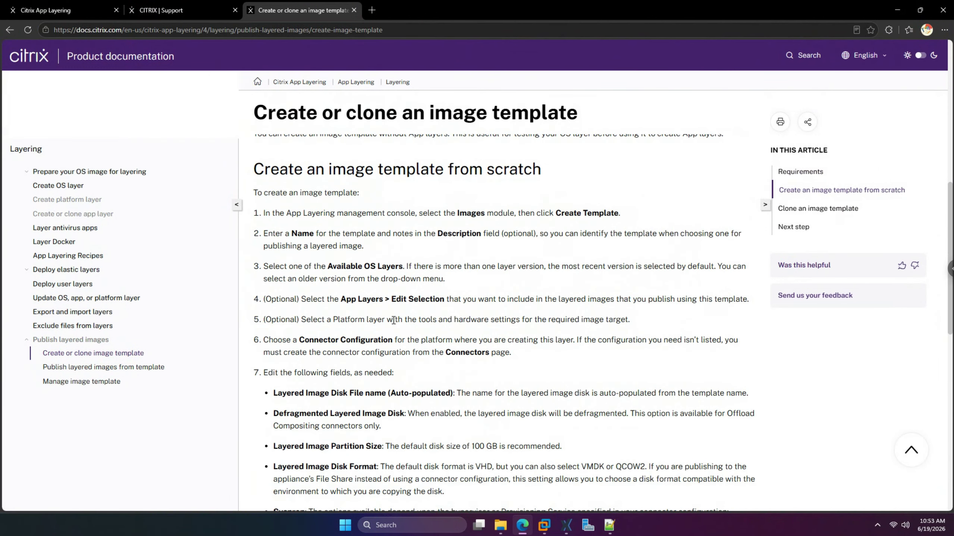
scroll(393, 320, down, 2)
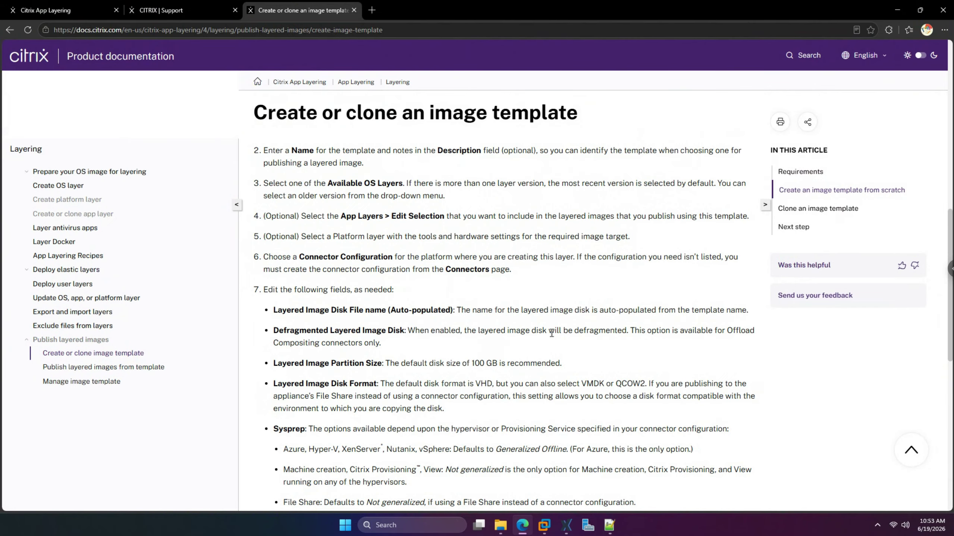
scroll(551, 332, down, 1)
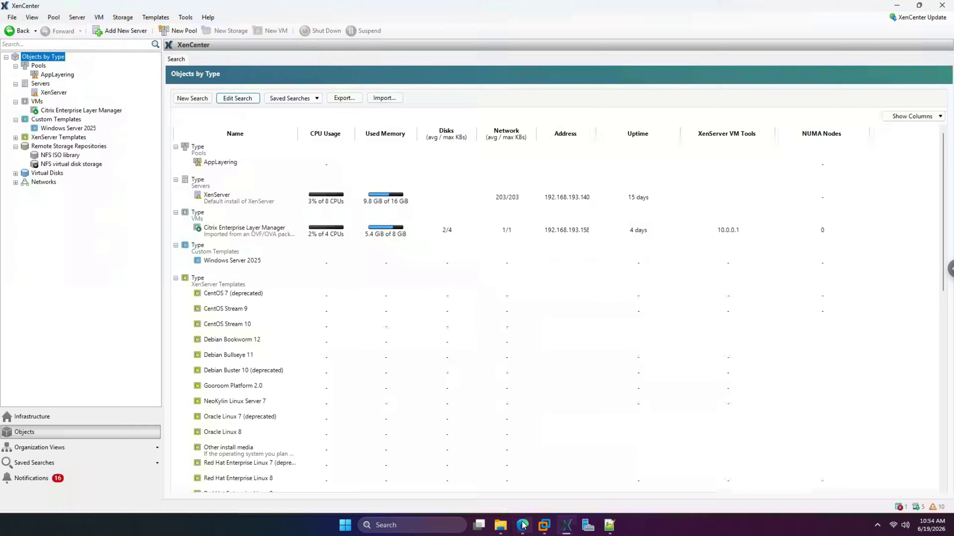
- Move the image template article's tab before the support page and add it to favourites
click(523, 524)
click(559, 467)
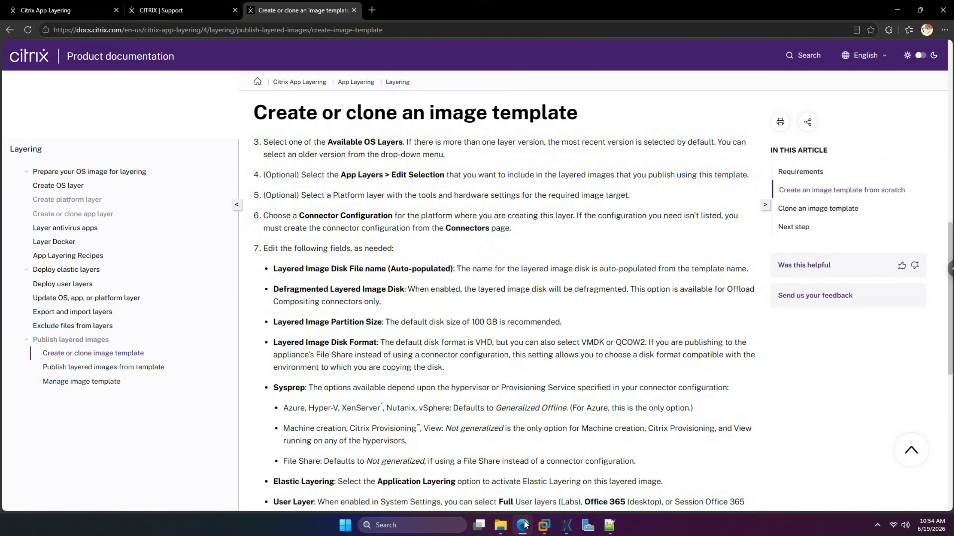
drag(287, 11, 168, 11)
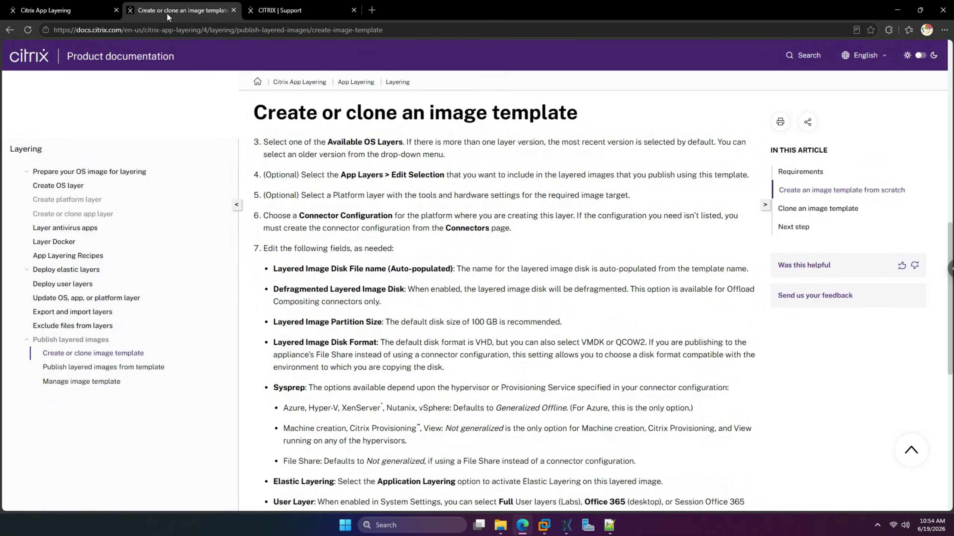
click(870, 30)
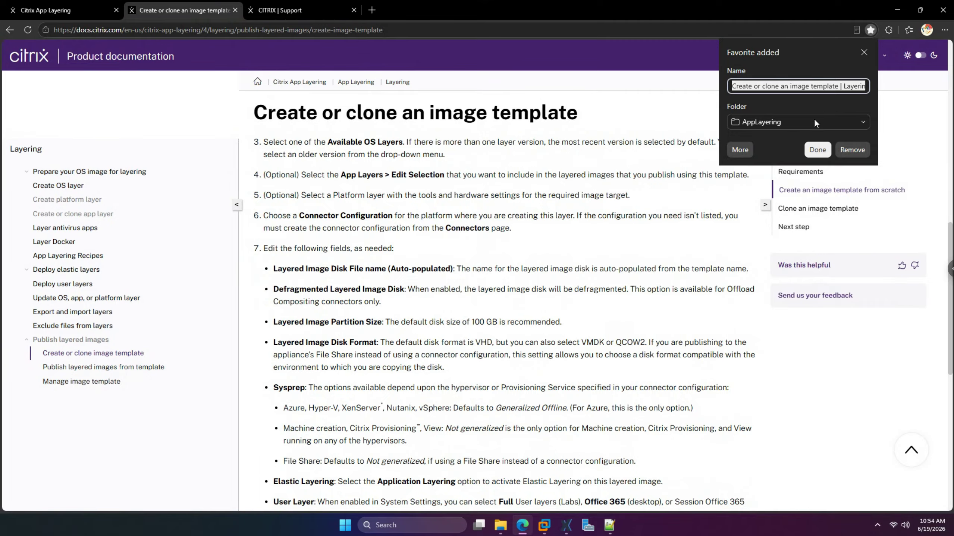
click(820, 151)
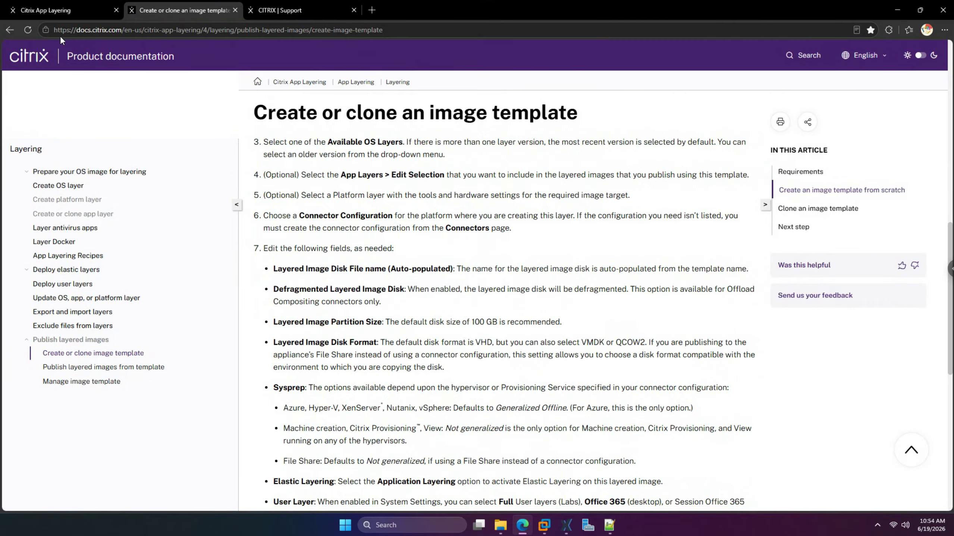
- Change the template's layered image partition size from 65 to 100 GB
click(69, 11)
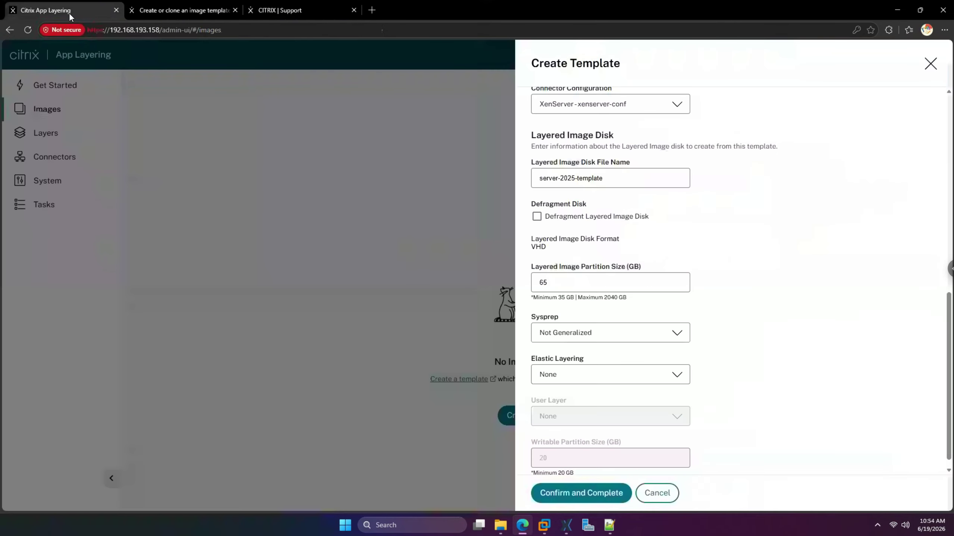
click(575, 288)
key(BackSpace)
key(BackSpace)
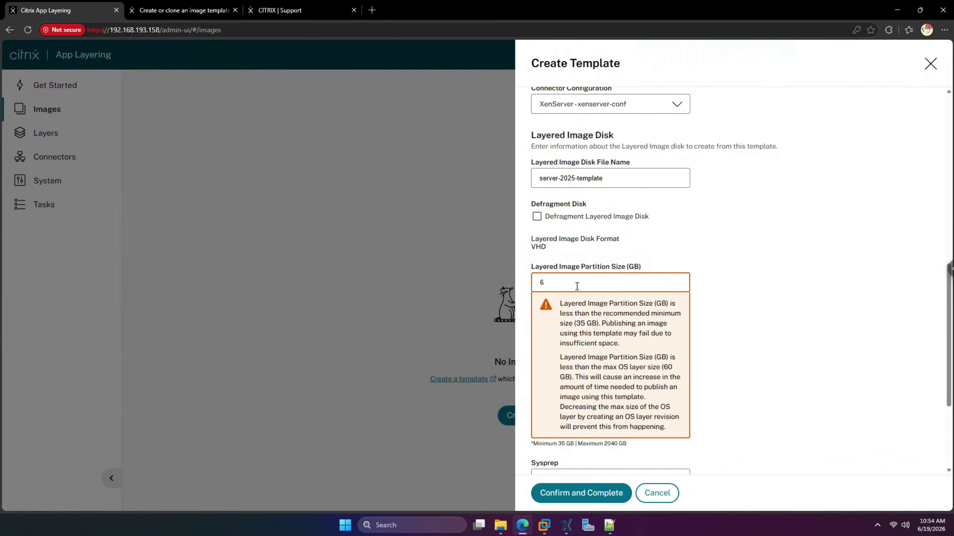
text(100)
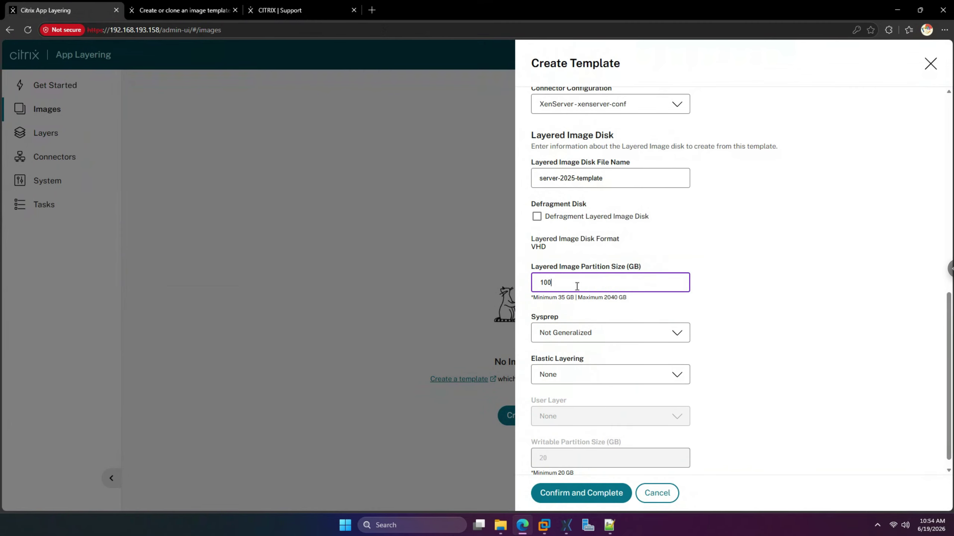
click(796, 256)
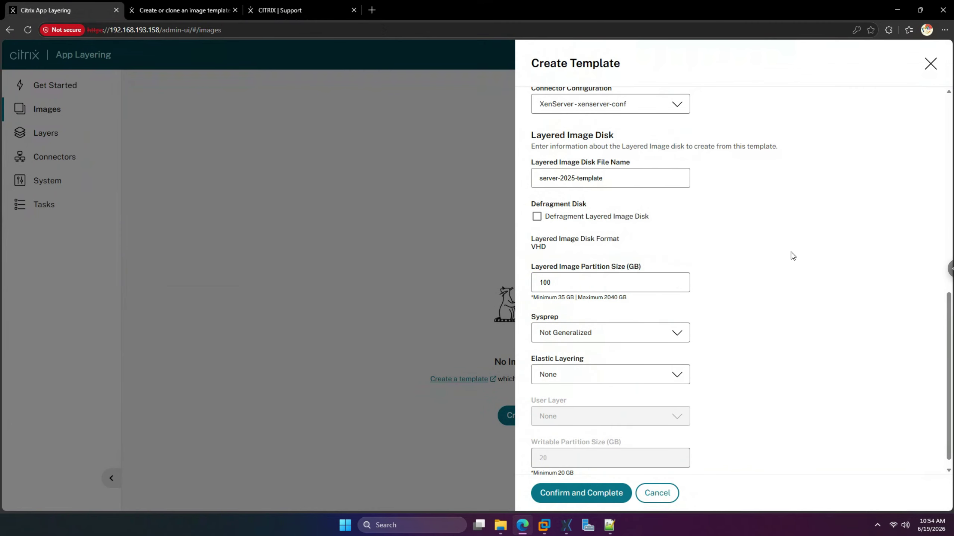
click(181, 18)
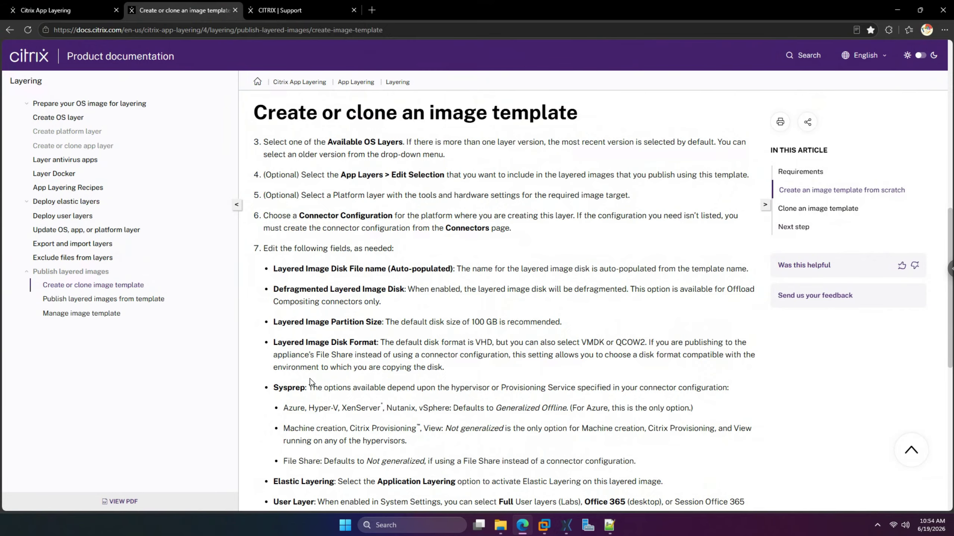
- Select the Elastic Layering sentence about choosing the Application Layering option
scroll(311, 380, down, 1)
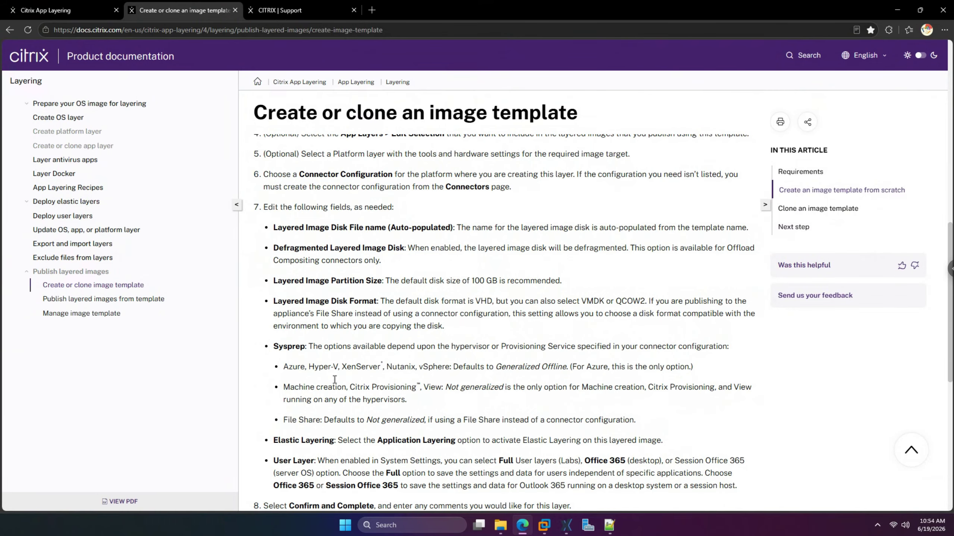
scroll(338, 374, down, 2)
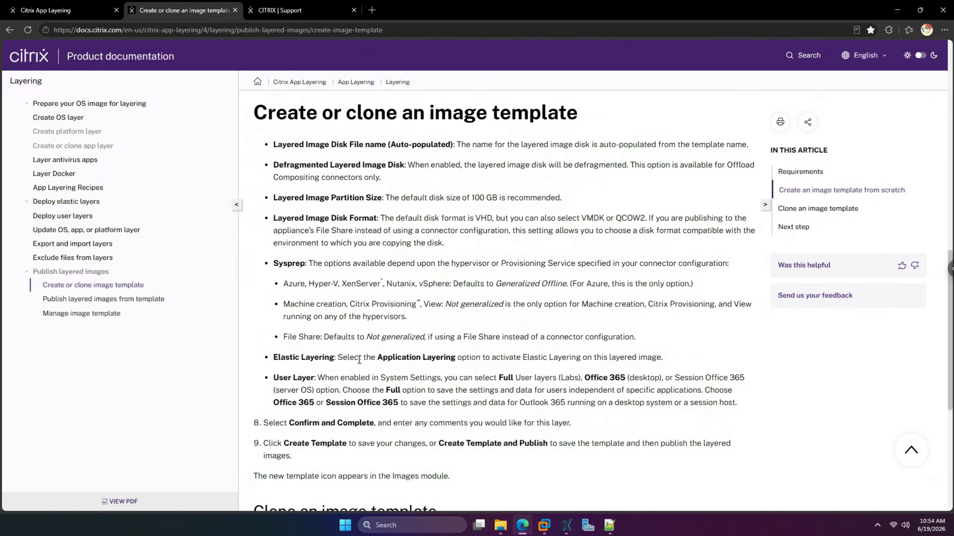
drag(406, 360, 641, 359)
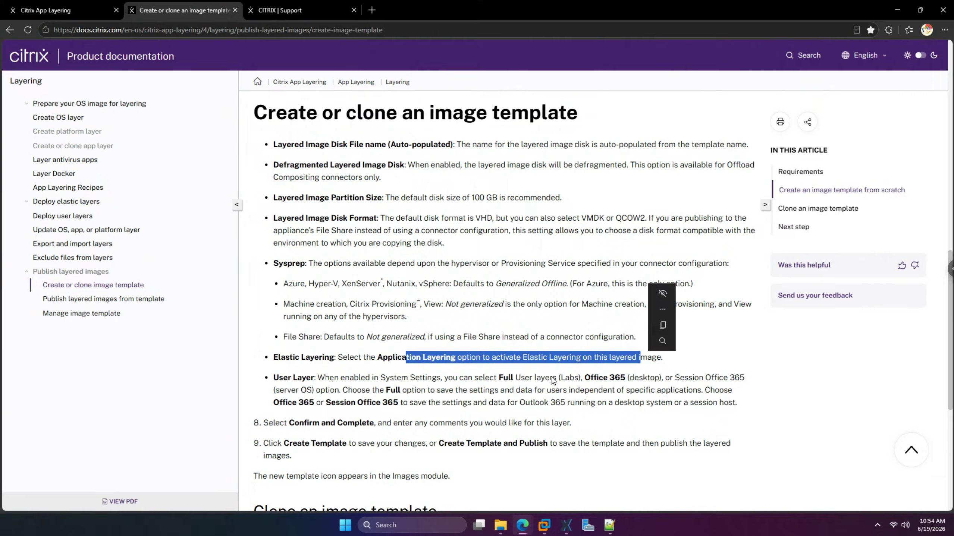
click(542, 367)
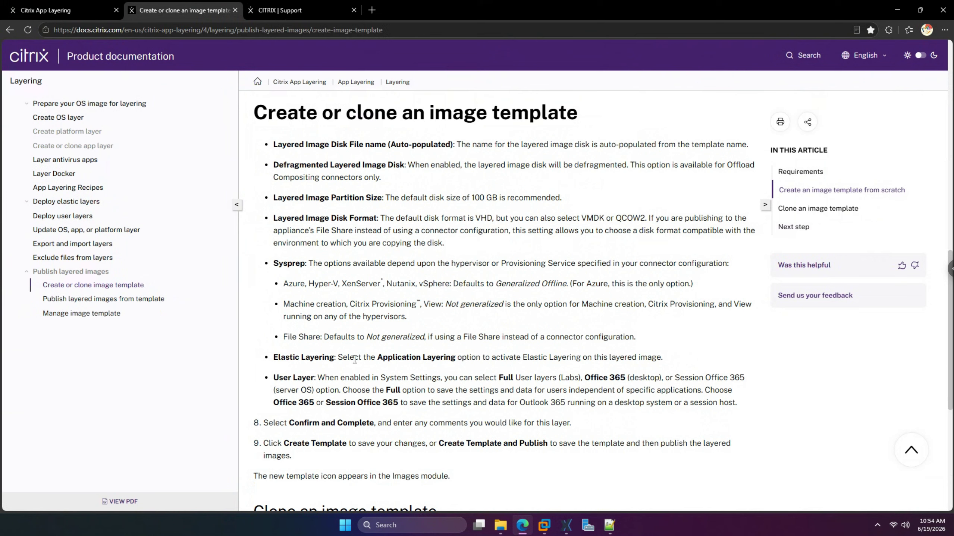
drag(379, 357, 602, 357)
drag(665, 363, 662, 361)
key(ctrl+c)
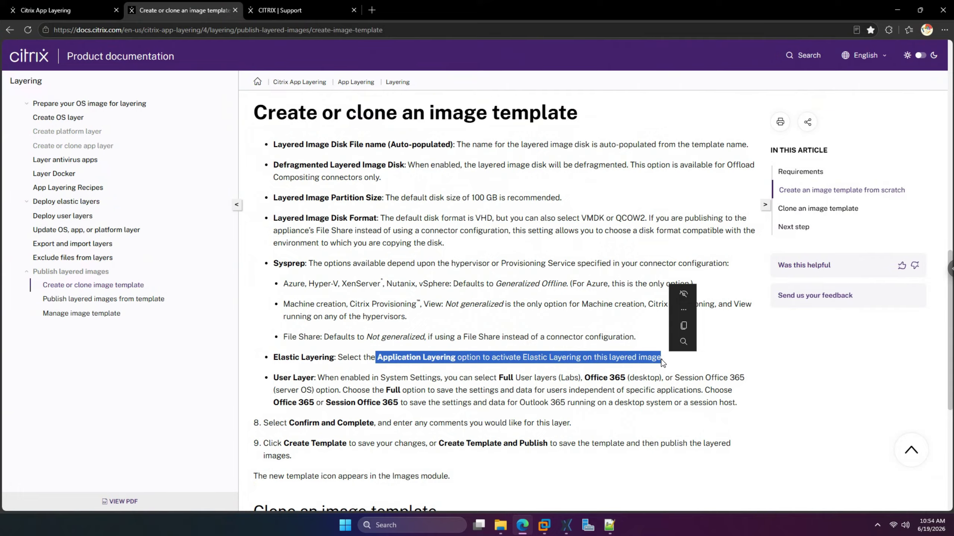
- Search Google for the copied Elastic Layering sentence from the Support tab's address bar
click(317, 12)
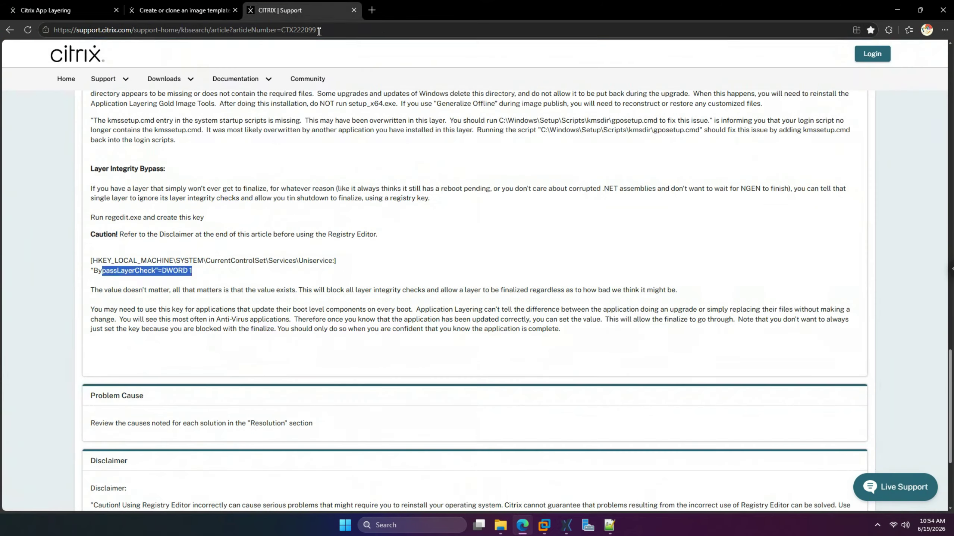
click(319, 30)
key(ctrl+v)
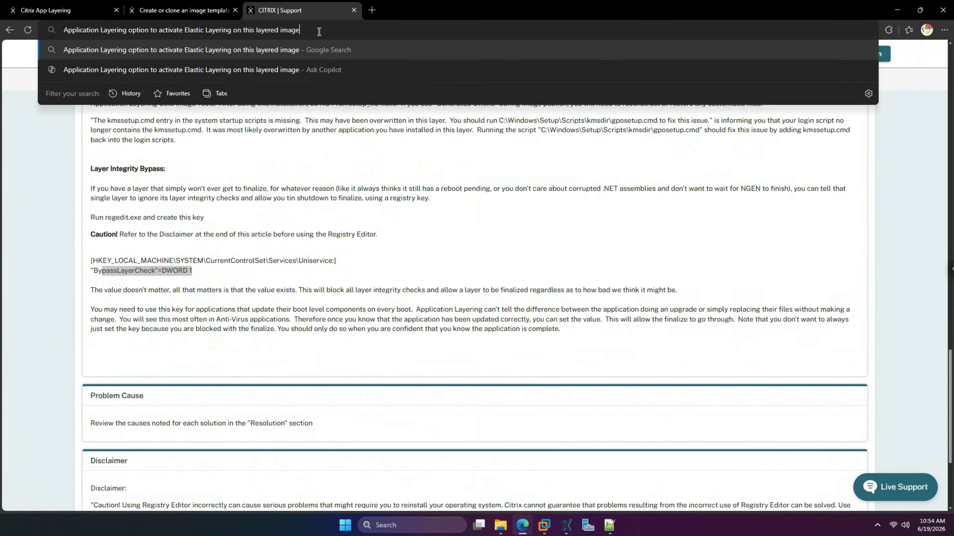
key(Return)
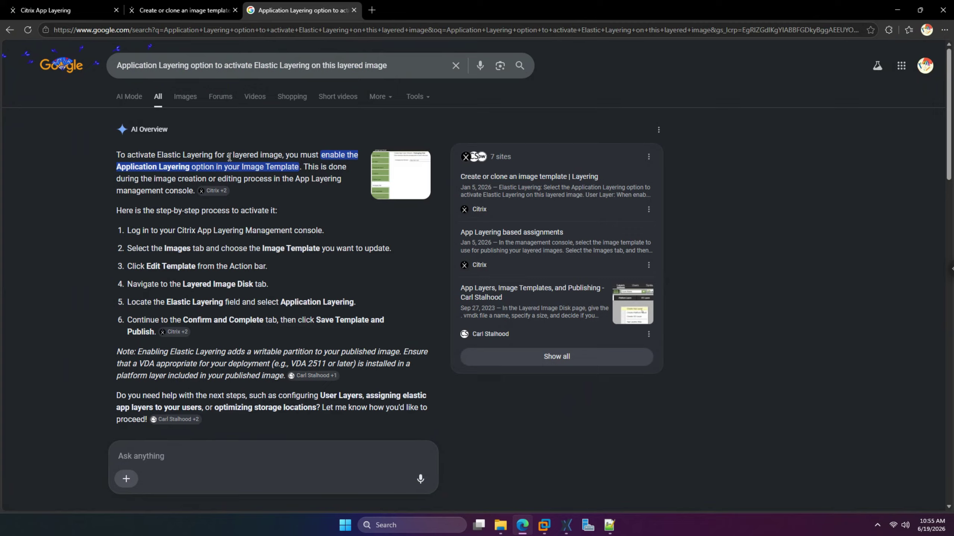
click(177, 9)
click(84, 8)
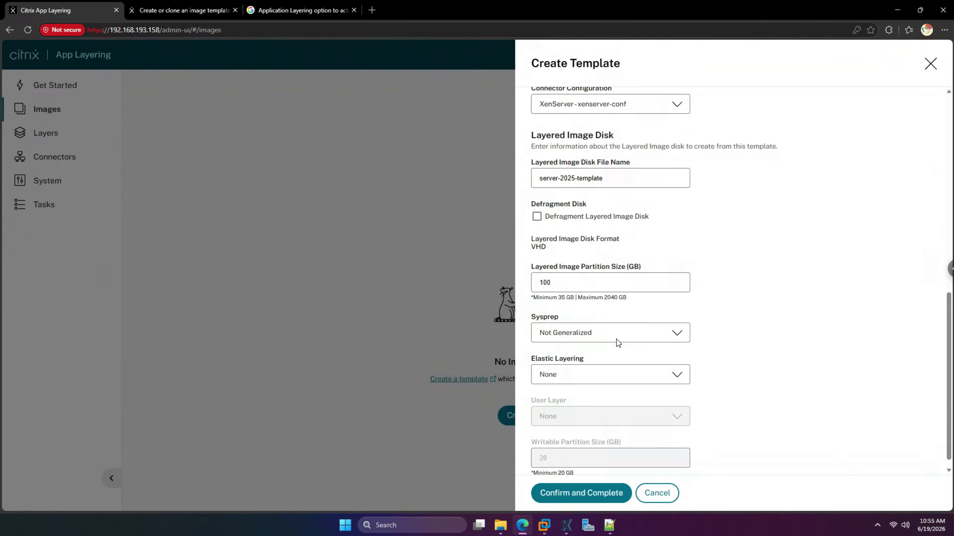
- Try Application Layering for Elastic Layering, inspect the User Layer options, then revert to None
click(613, 375)
click(606, 417)
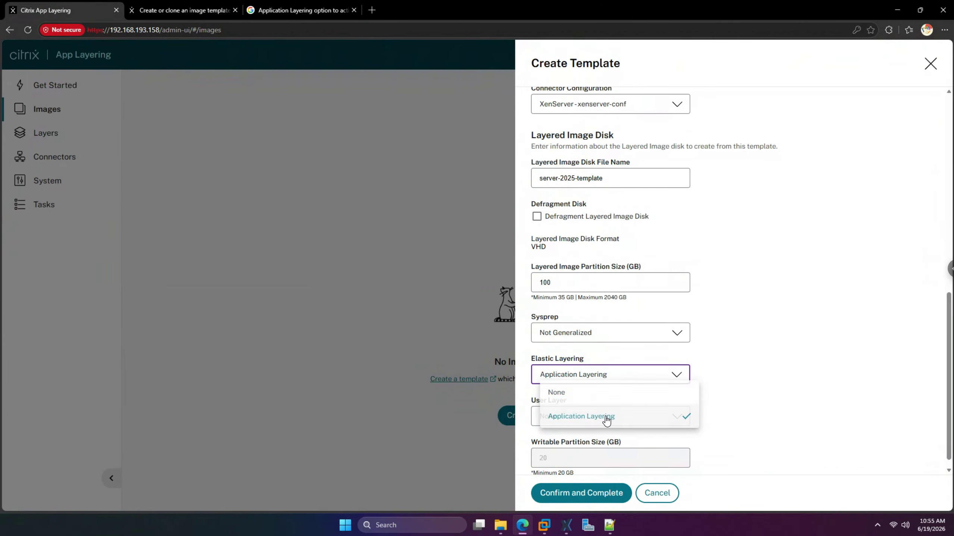
scroll(744, 389, down, 1)
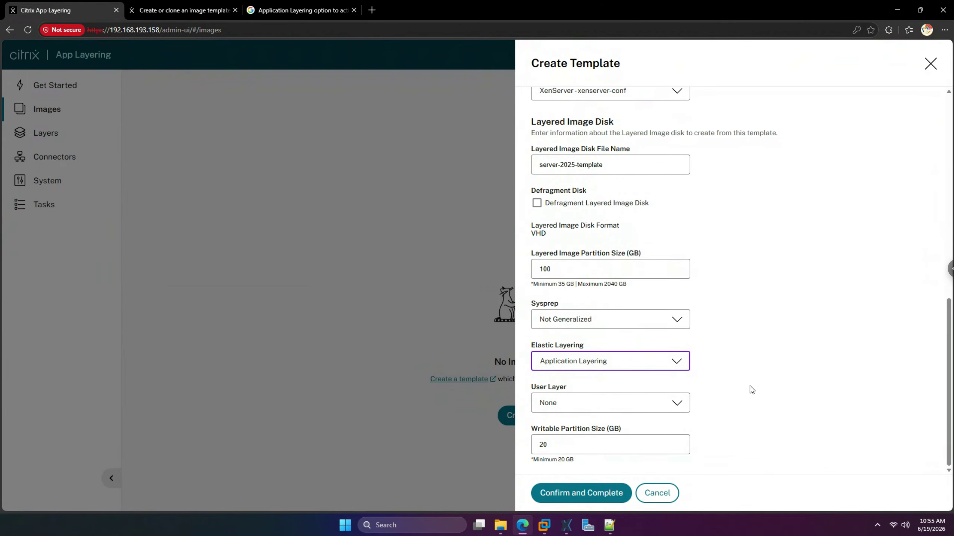
click(684, 404)
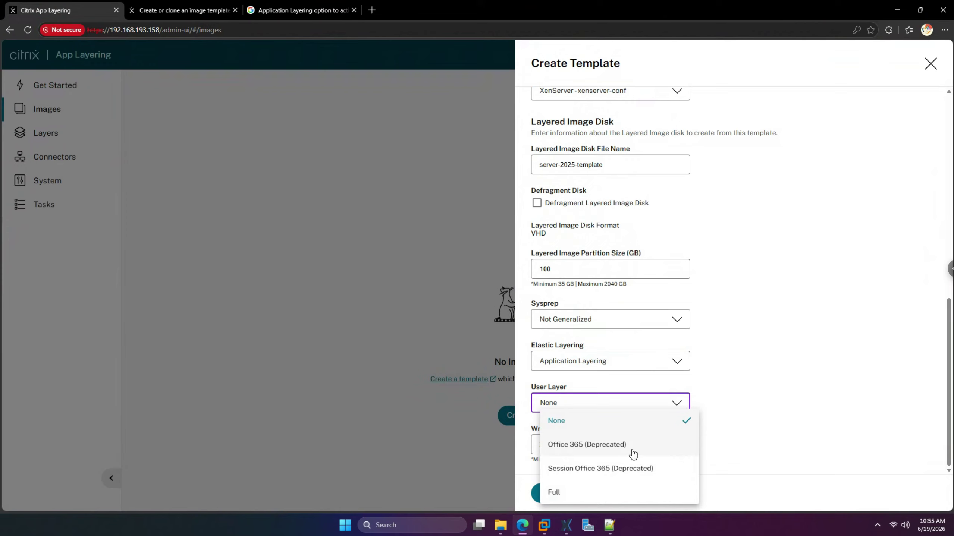
click(734, 373)
click(675, 407)
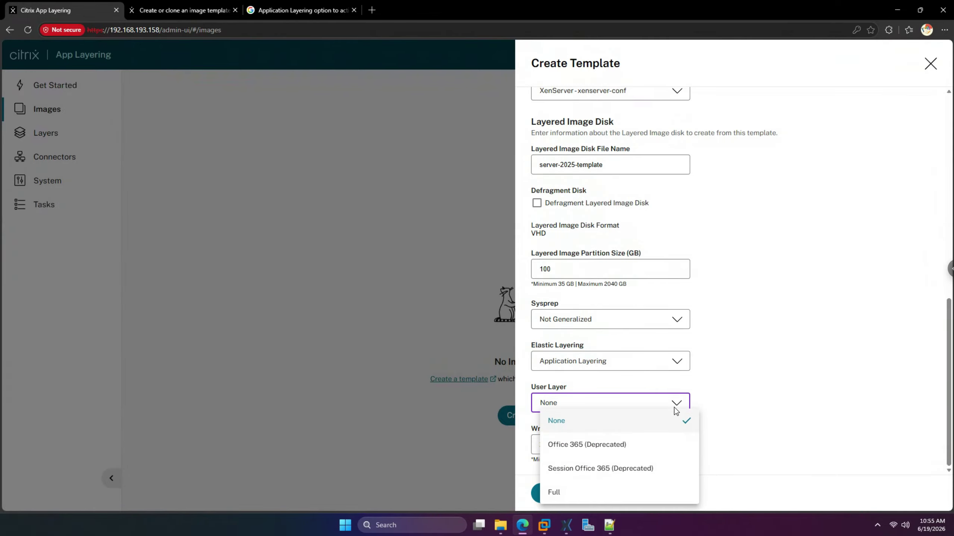
click(675, 410)
click(673, 362)
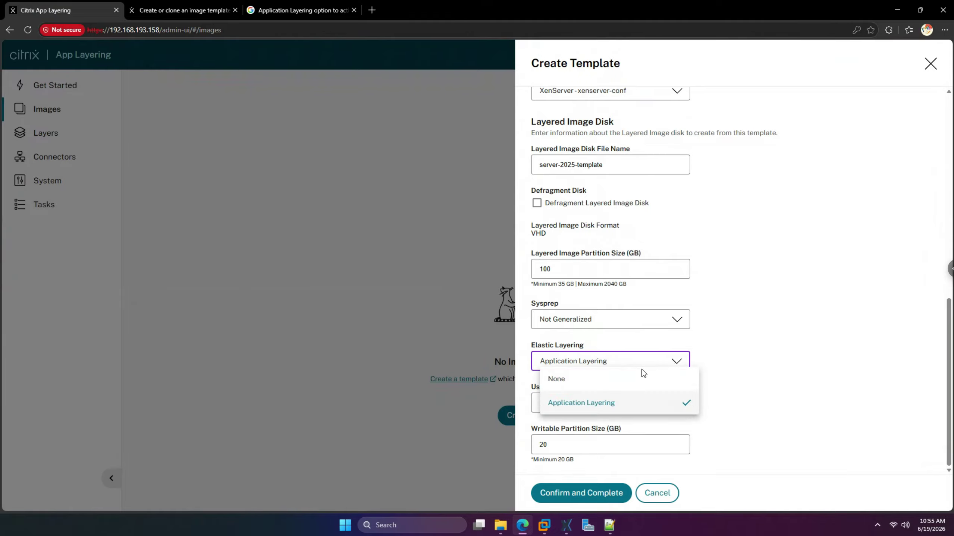
click(616, 382)
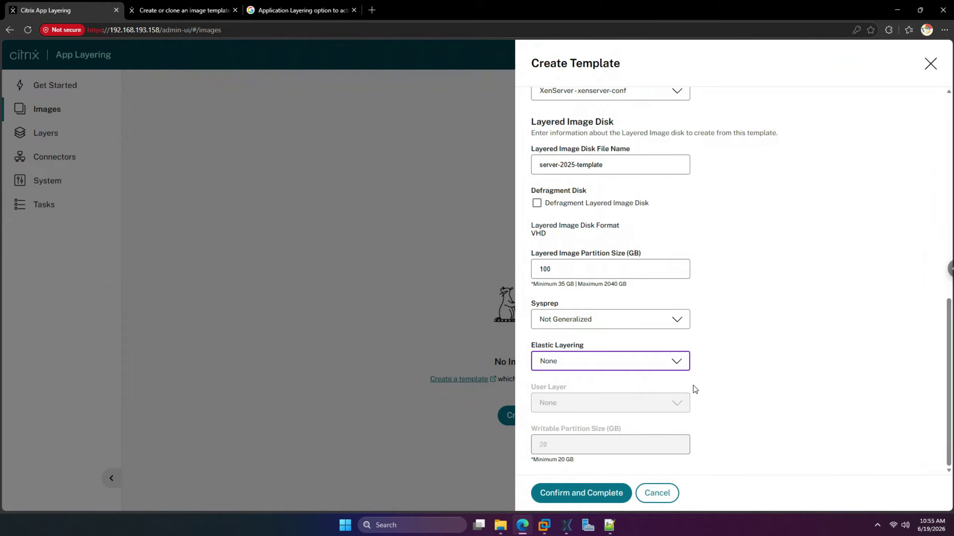
- Recheck User Layer under Application Layering, leave it None, and reset Elastic Layering to None
click(687, 363)
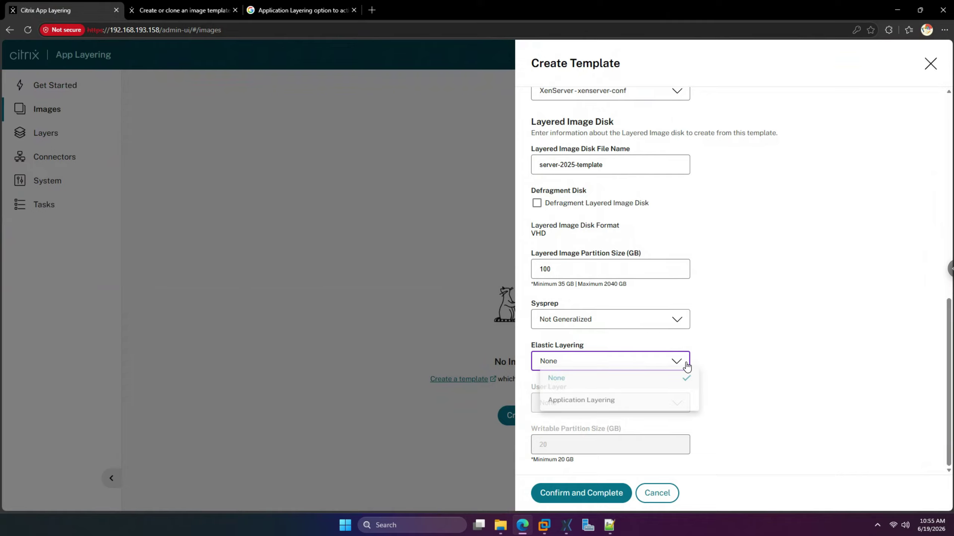
click(625, 403)
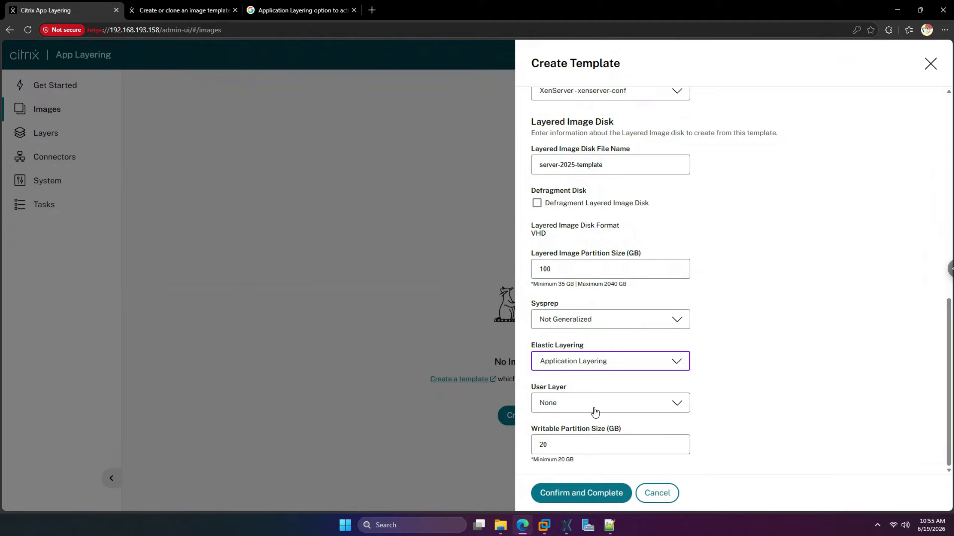
click(595, 412)
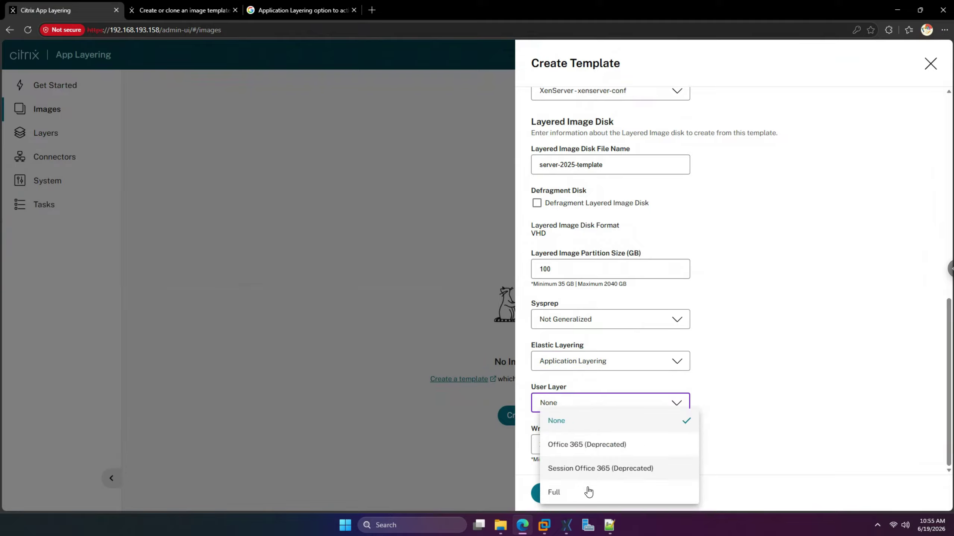
click(726, 400)
click(677, 362)
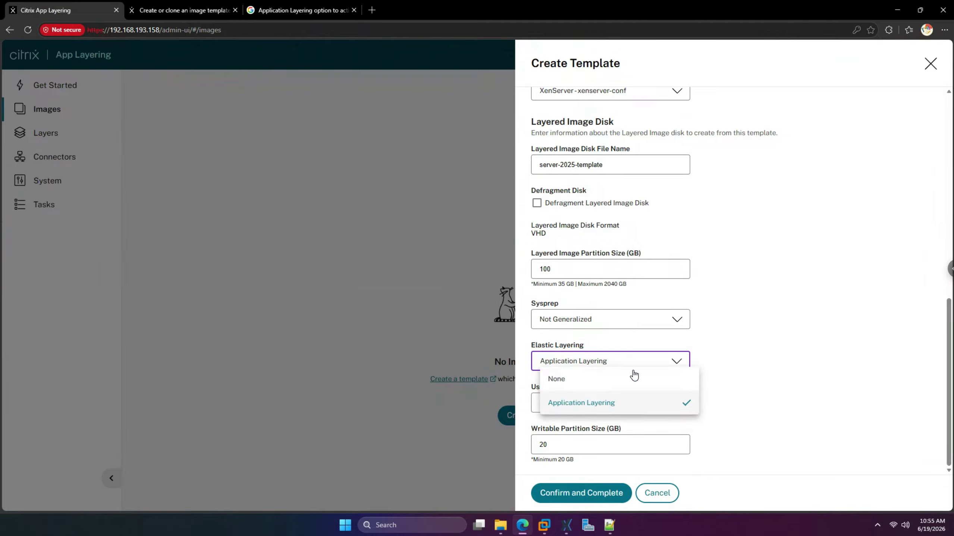
click(632, 378)
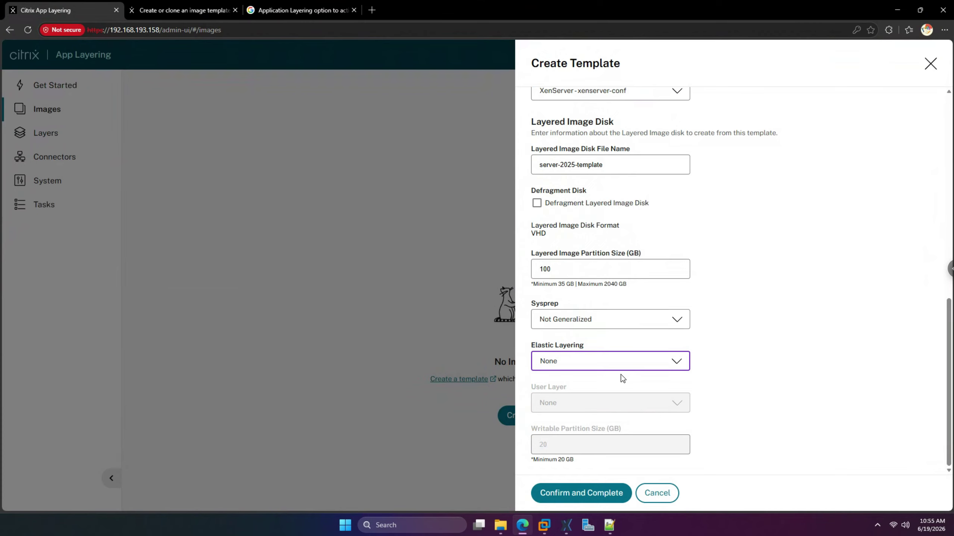
click(202, 11)
scroll(386, 291, down, 2)
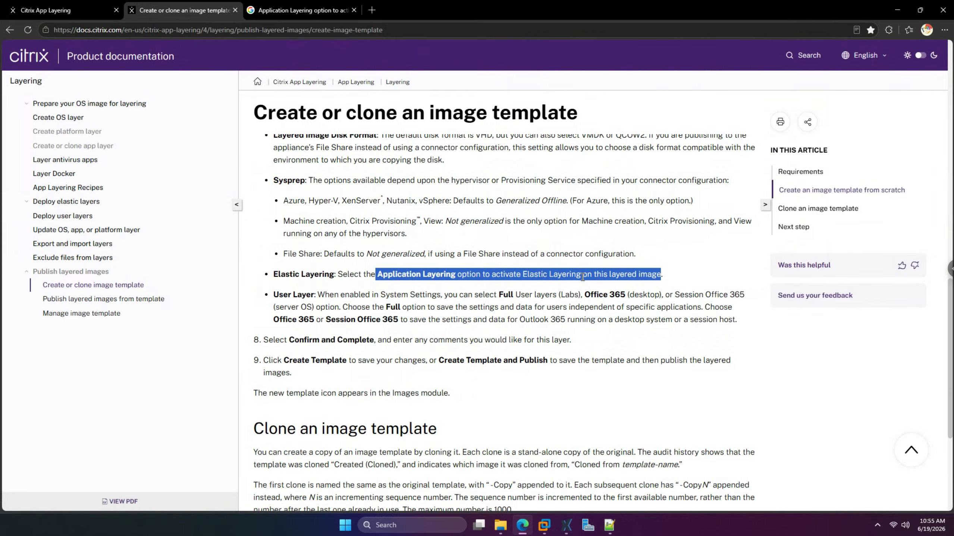
- Highlight the Elastic Layering and Application Layering guidance text, then return to the Create Template form
drag(522, 277, 661, 276)
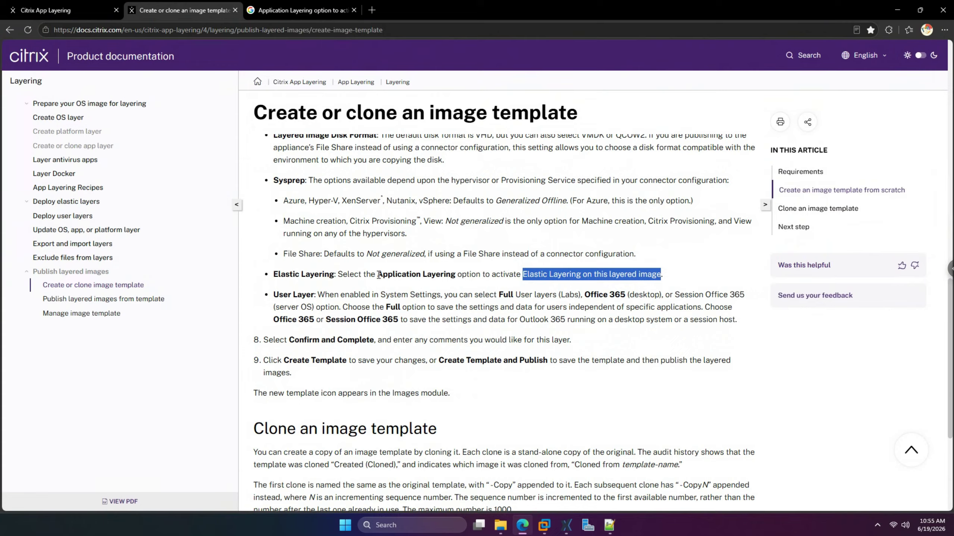
drag(377, 276, 452, 279)
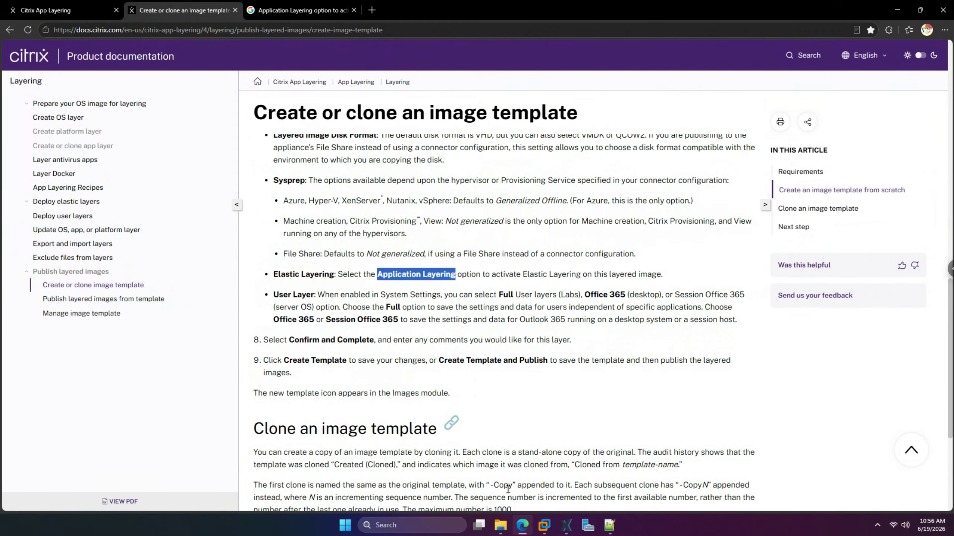
mouse_move(521, 534)
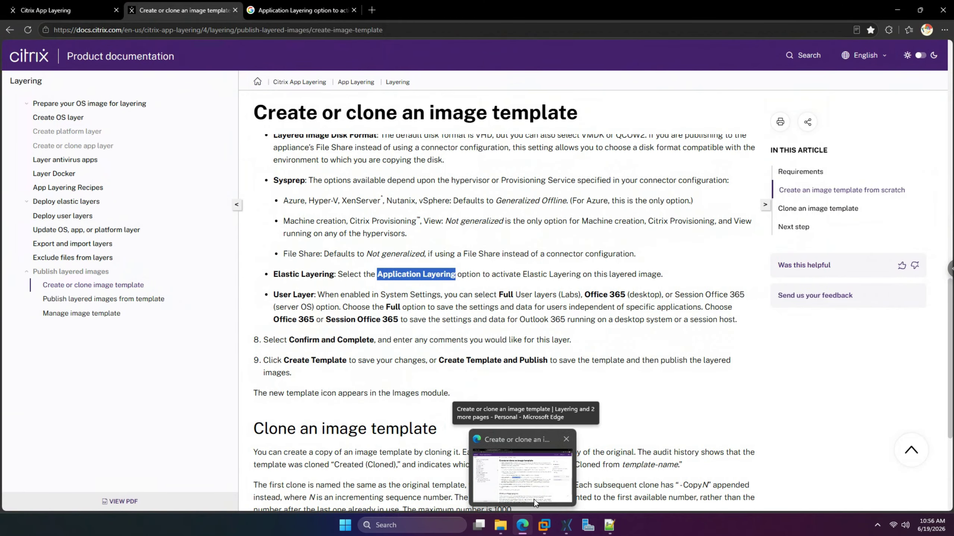
click(567, 525)
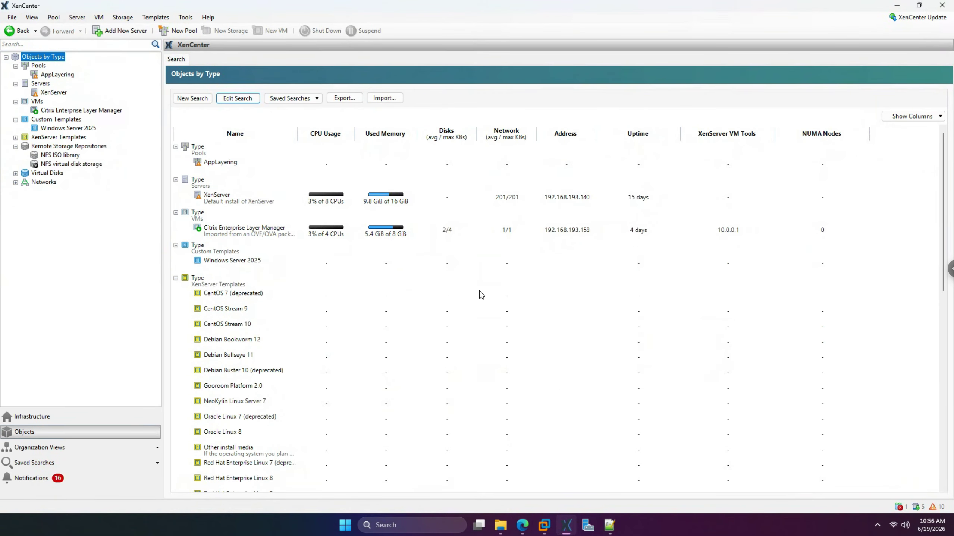
click(520, 523)
click(74, 10)
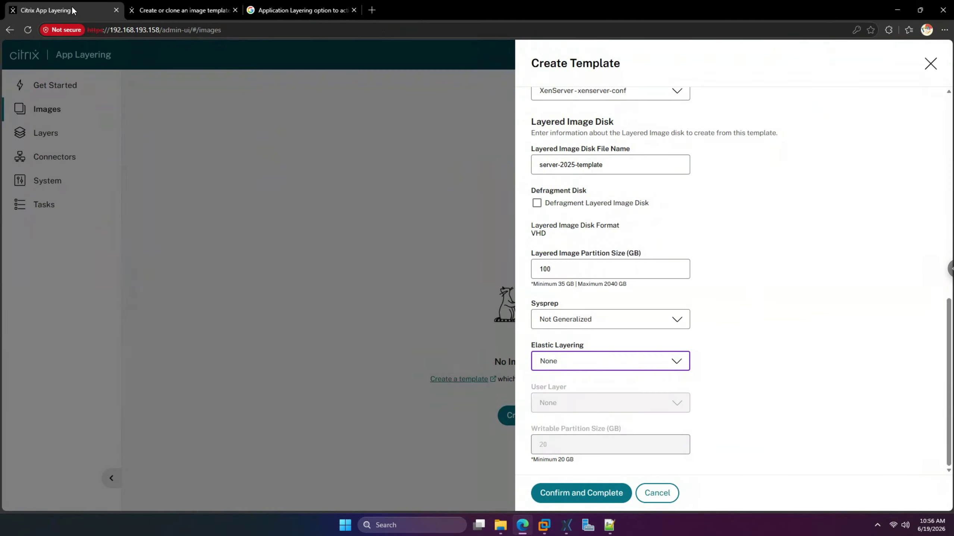
click(701, 296)
scroll(702, 292, up, 2)
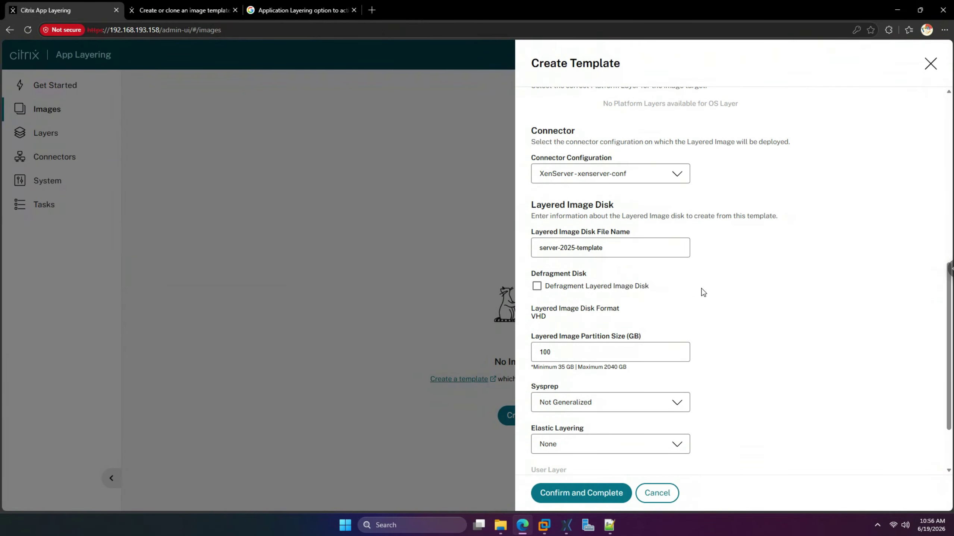
scroll(703, 293, up, 6)
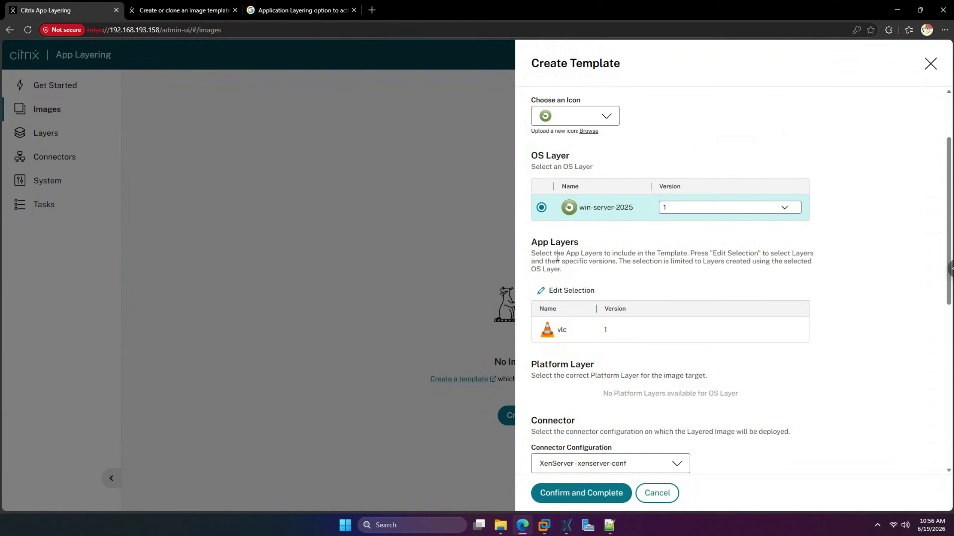
drag(532, 253, 795, 275)
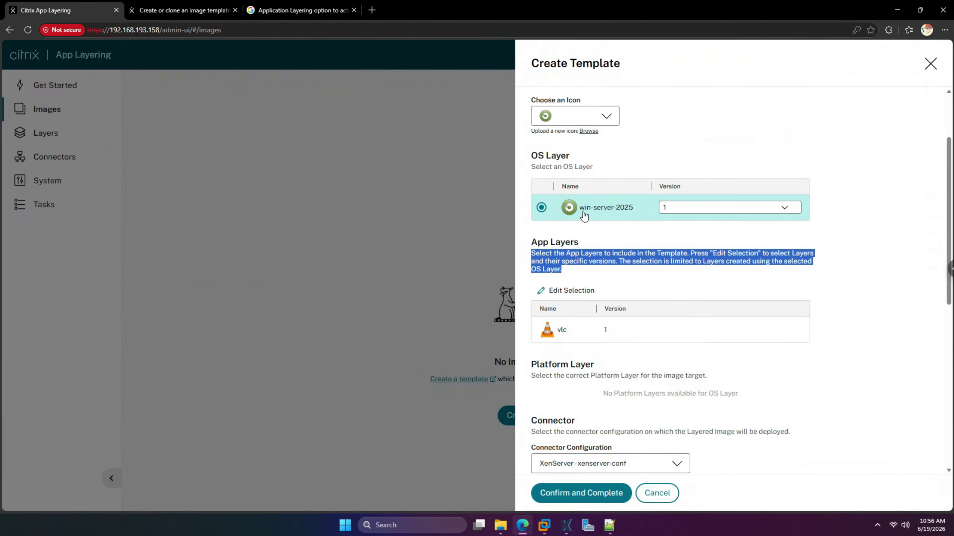
scroll(651, 309, down, 10)
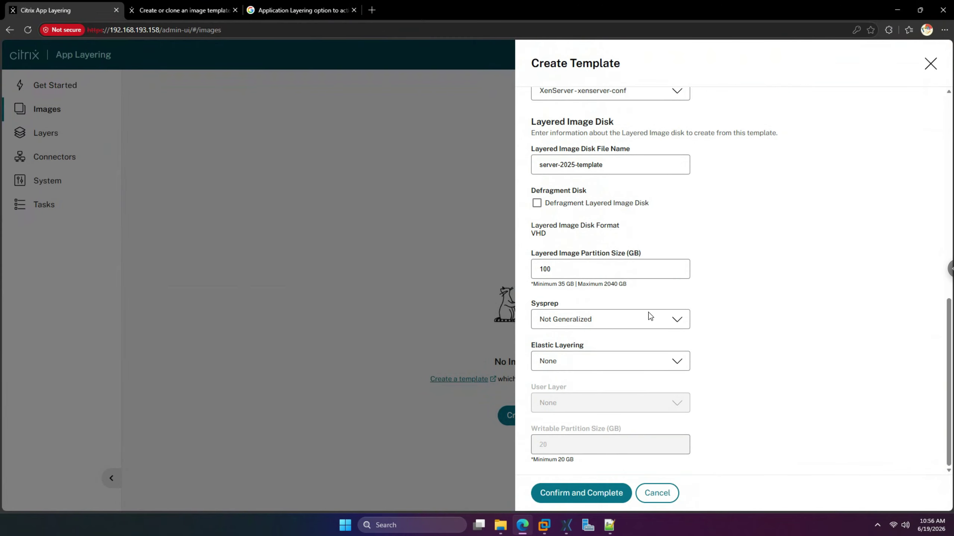
click(573, 363)
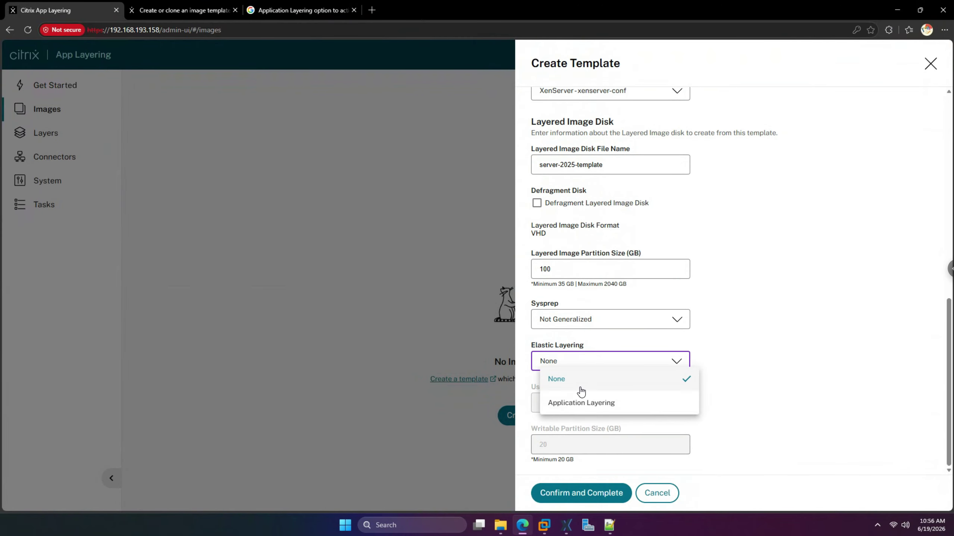
click(588, 404)
click(624, 406)
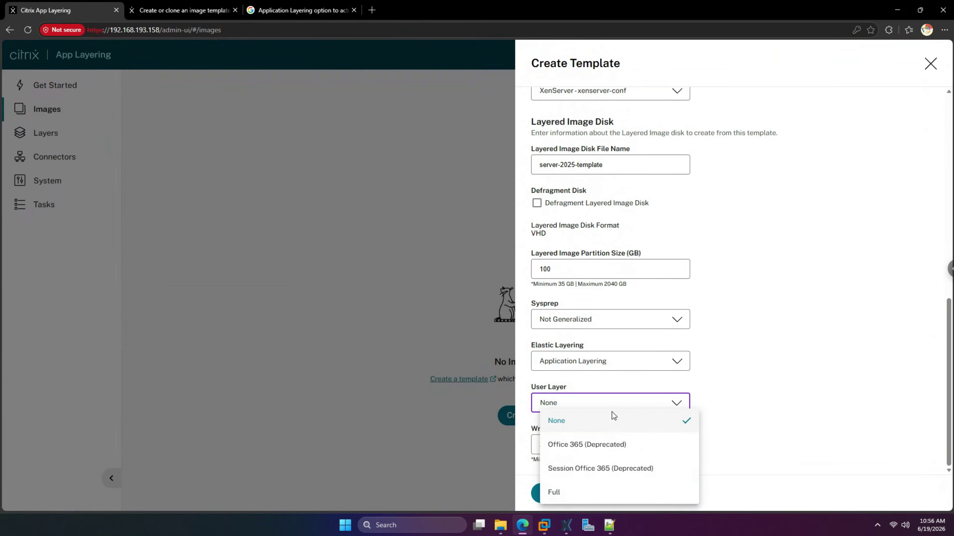
click(618, 492)
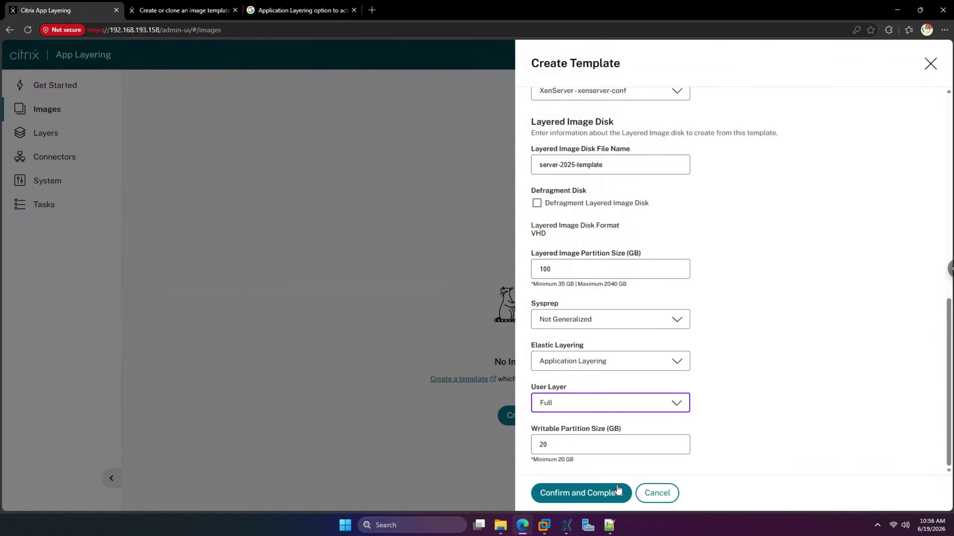
click(633, 405)
click(612, 423)
click(620, 366)
click(612, 380)
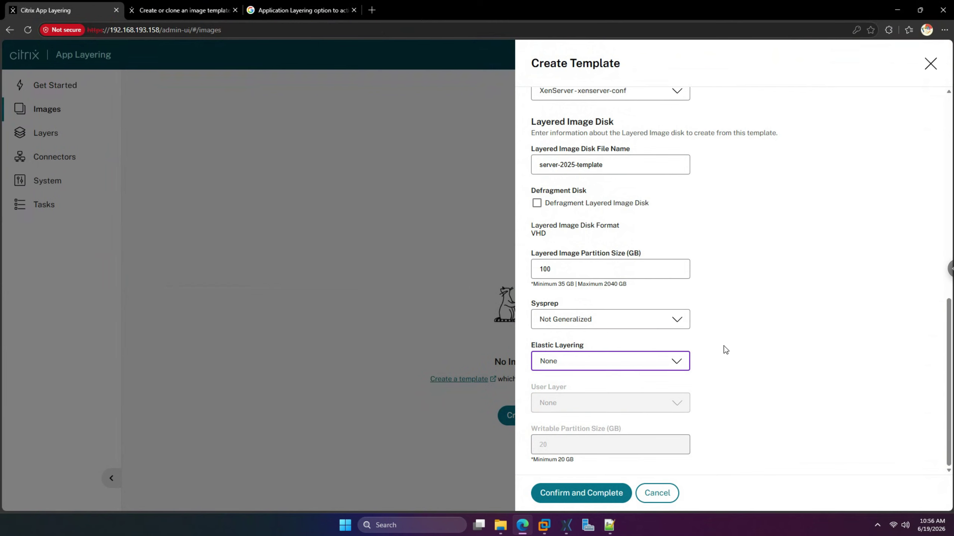
scroll(725, 348, up, 1)
scroll(726, 347, up, 2)
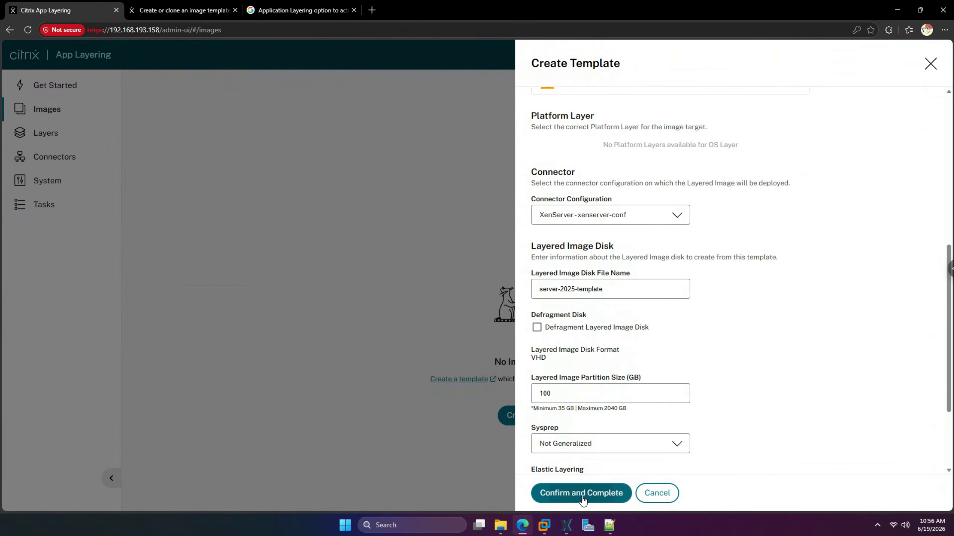
- Confirm and create the server-2025-template template, check Tasks, then select it on the Images page
click(585, 490)
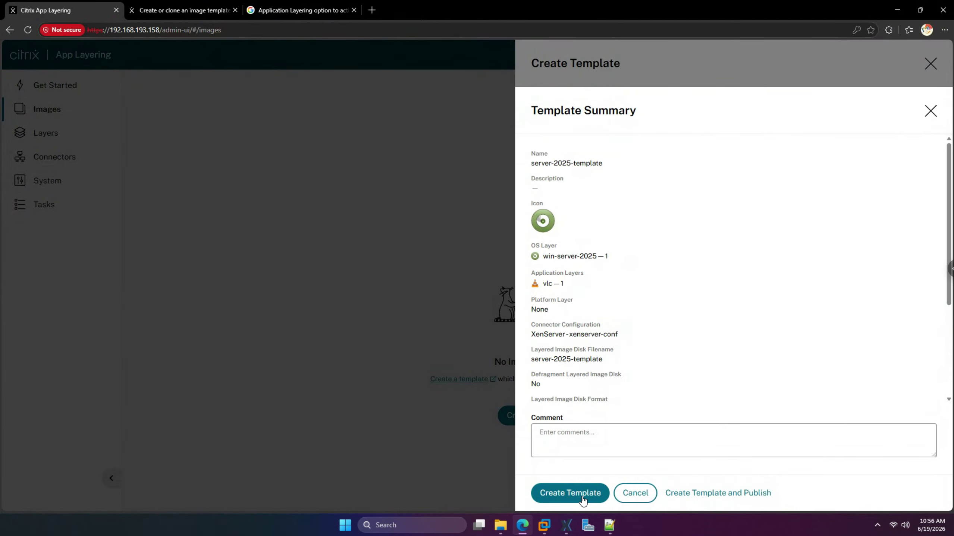
click(583, 499)
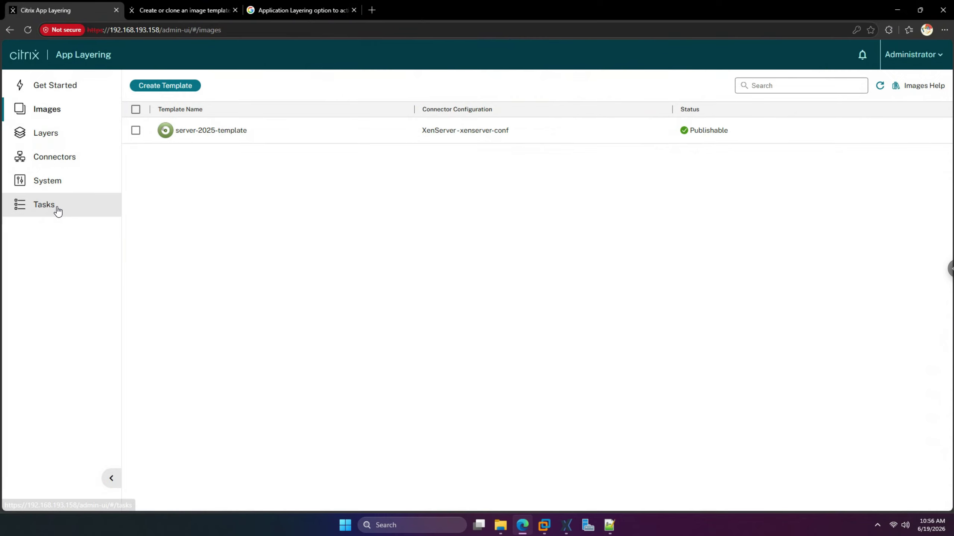
click(58, 211)
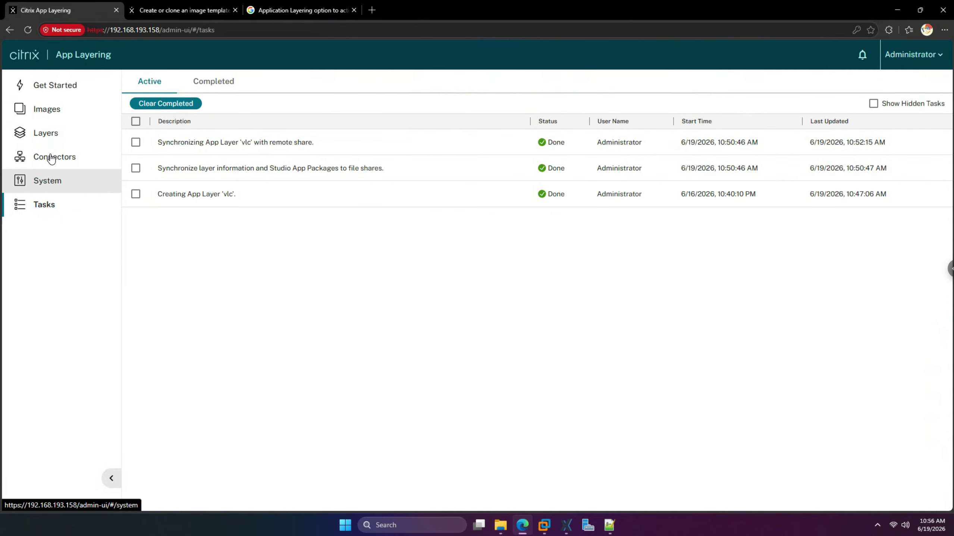
click(58, 113)
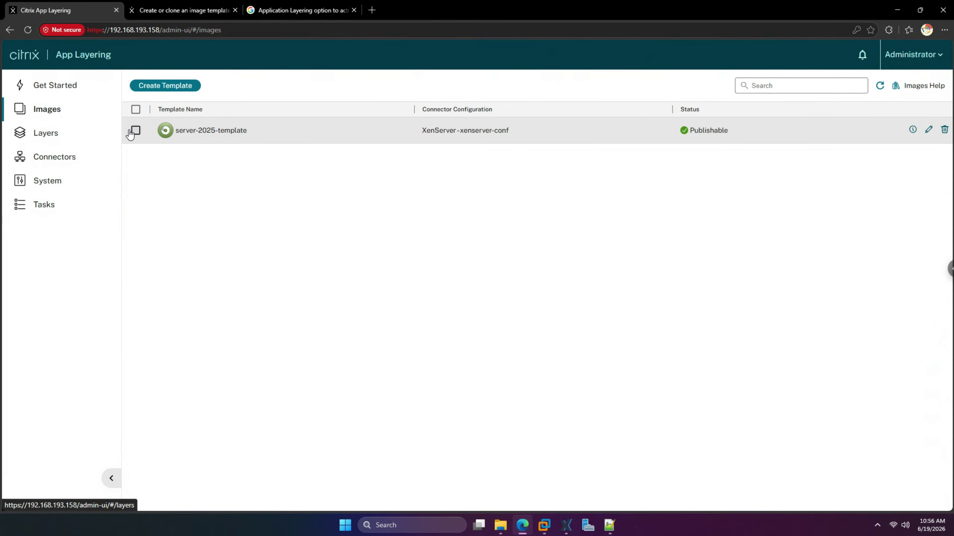
click(136, 132)
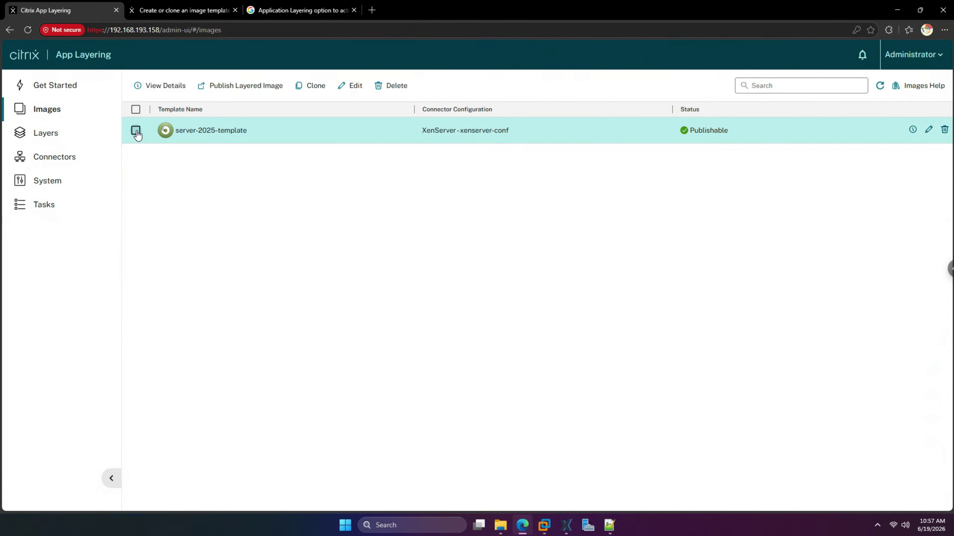
- Publish server-2025-template as a layered image and view the publishing task's details
click(250, 89)
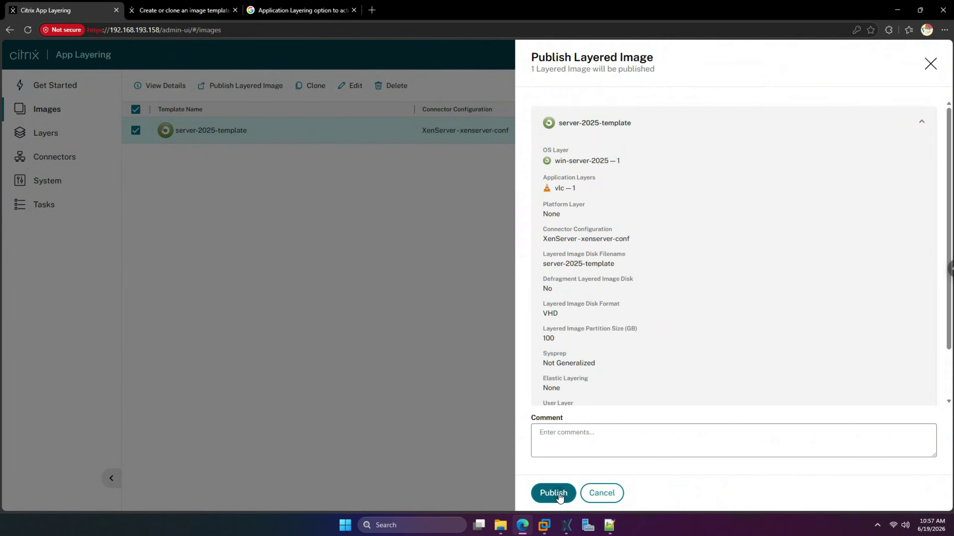
click(560, 493)
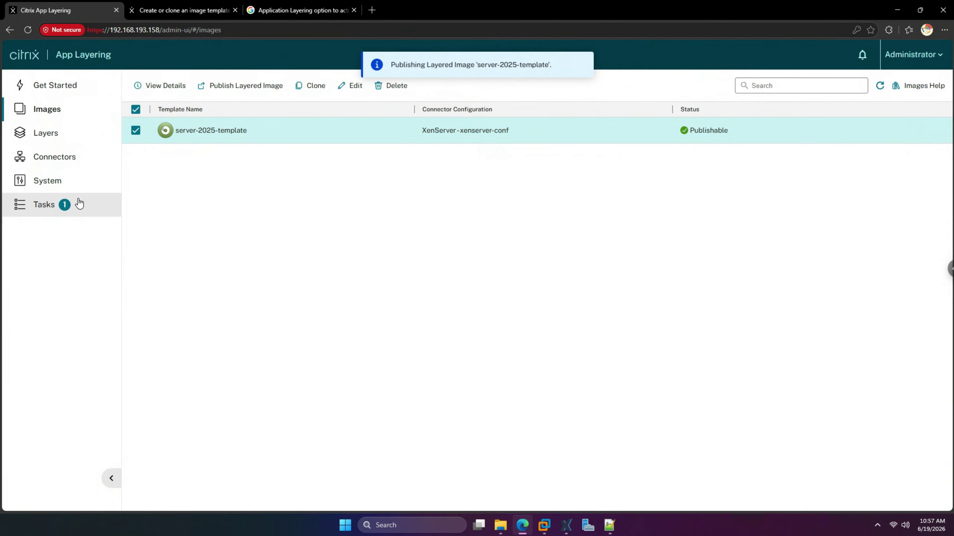
click(46, 206)
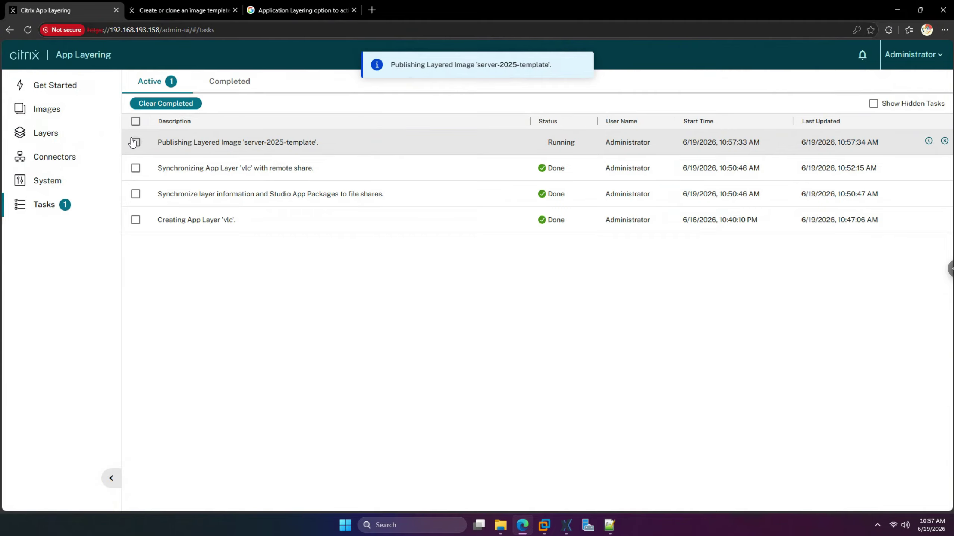
click(135, 142)
click(174, 103)
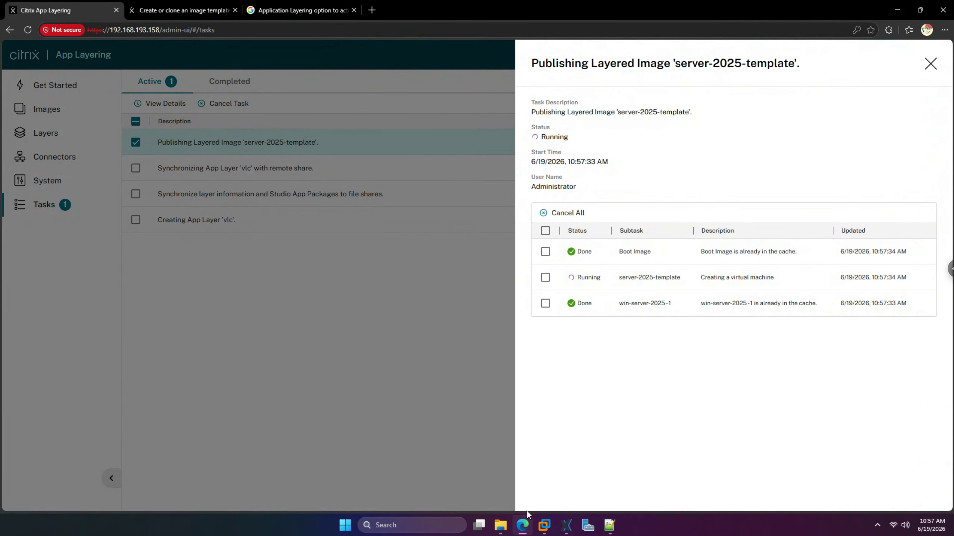
- Check the new VM in XenCenter, close the task details, and go to the Connectors page
click(567, 524)
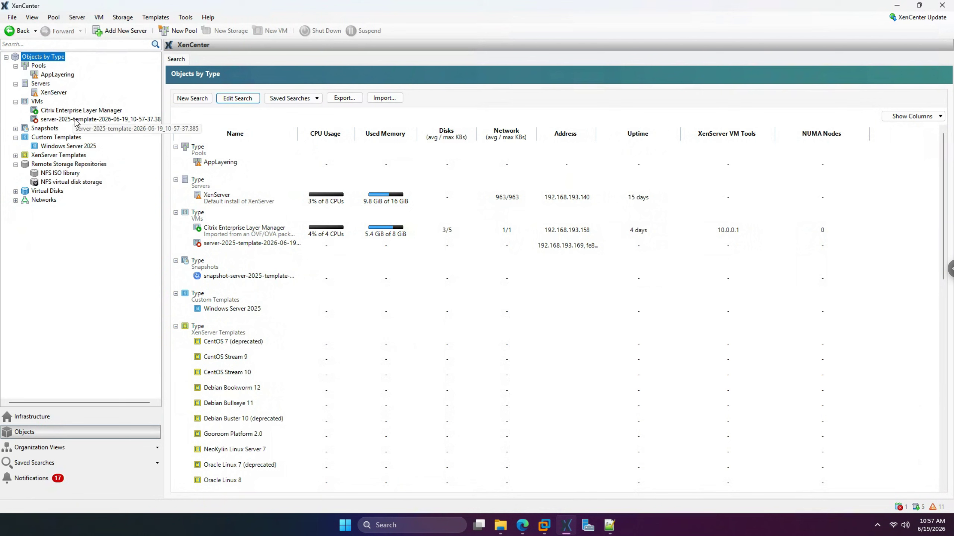
click(523, 524)
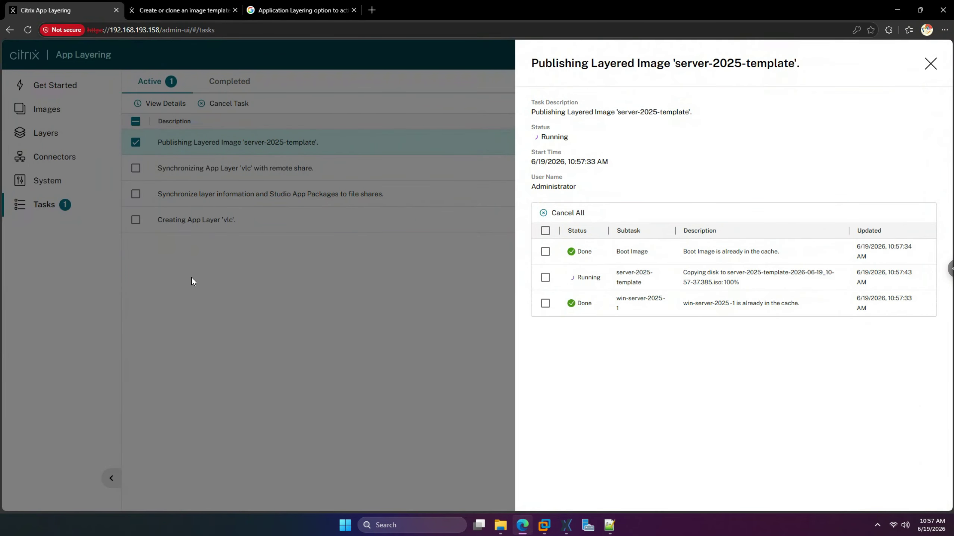
click(192, 279)
click(55, 158)
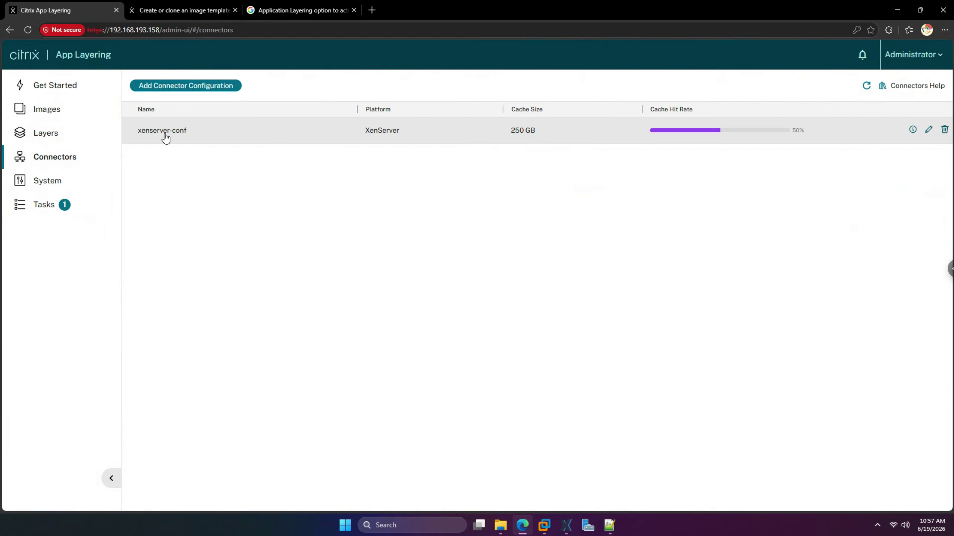
click(170, 87)
click(445, 278)
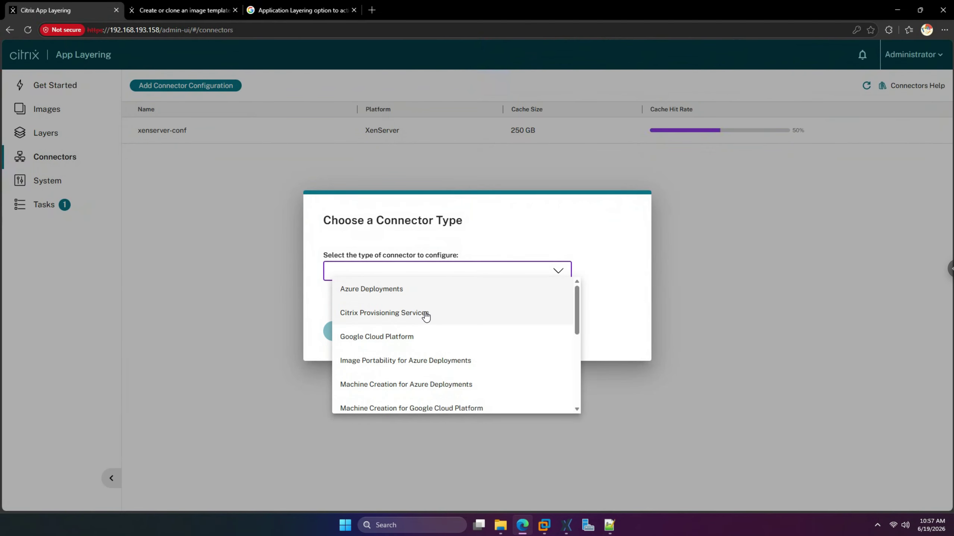
scroll(426, 317, down, 1)
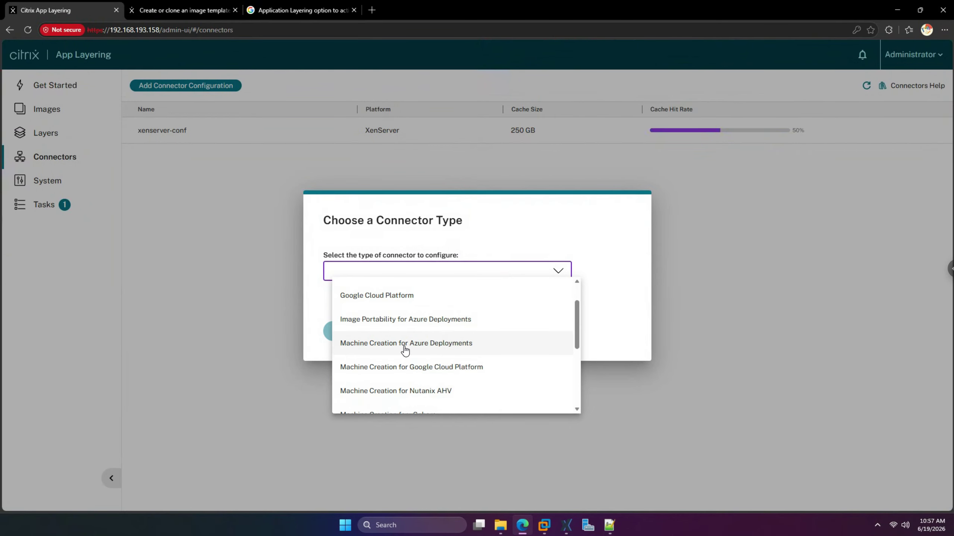
scroll(424, 376, down, 1)
scroll(432, 380, down, 1)
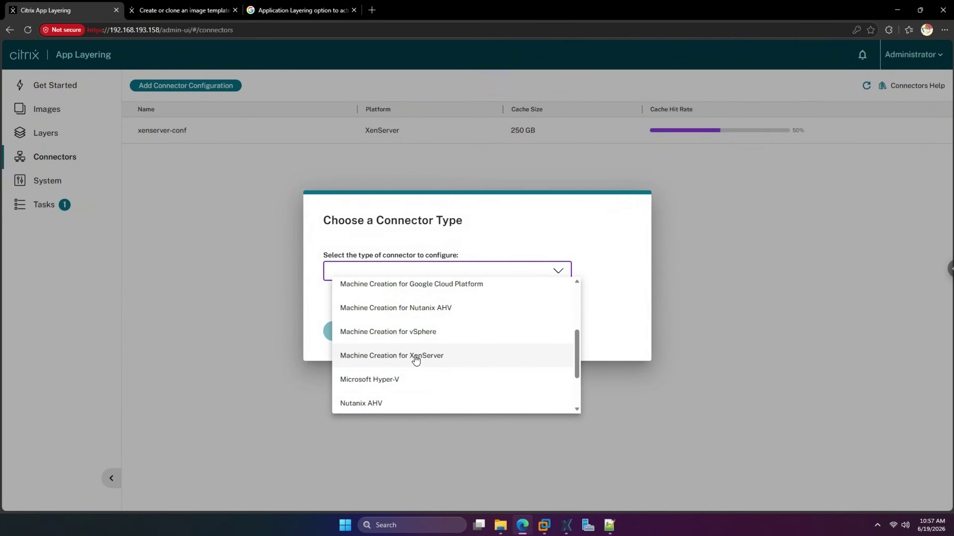
click(644, 257)
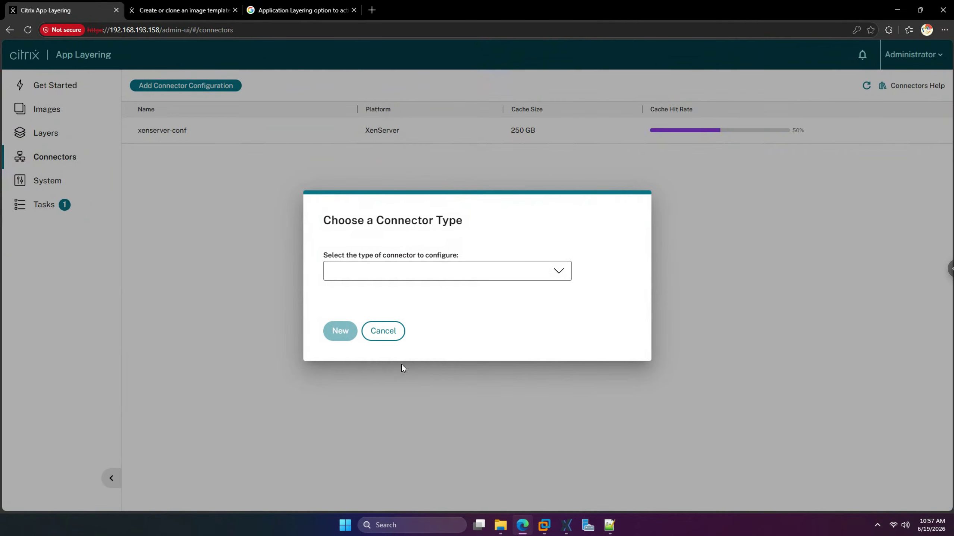
click(383, 330)
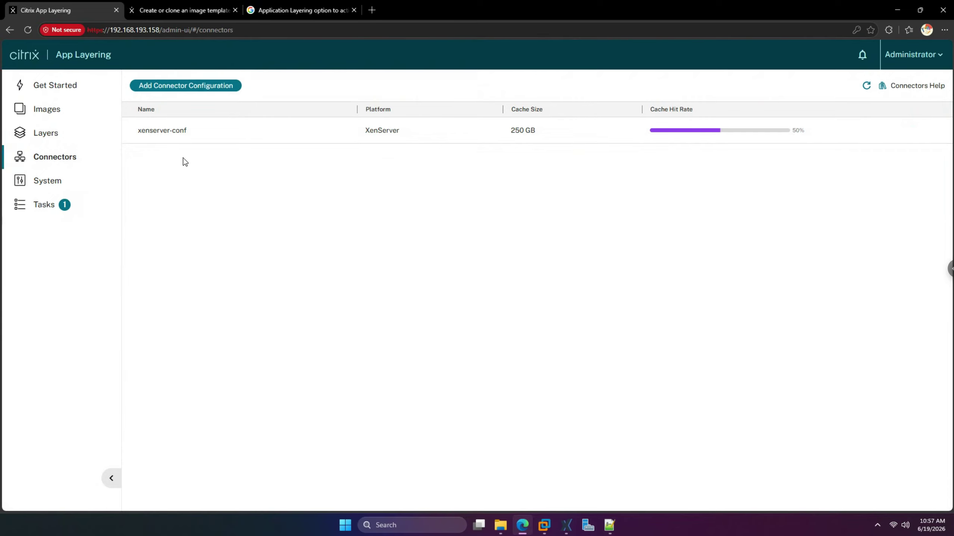
- Open the details of the Publishing Layered Image task from the Tasks list
click(47, 205)
click(136, 142)
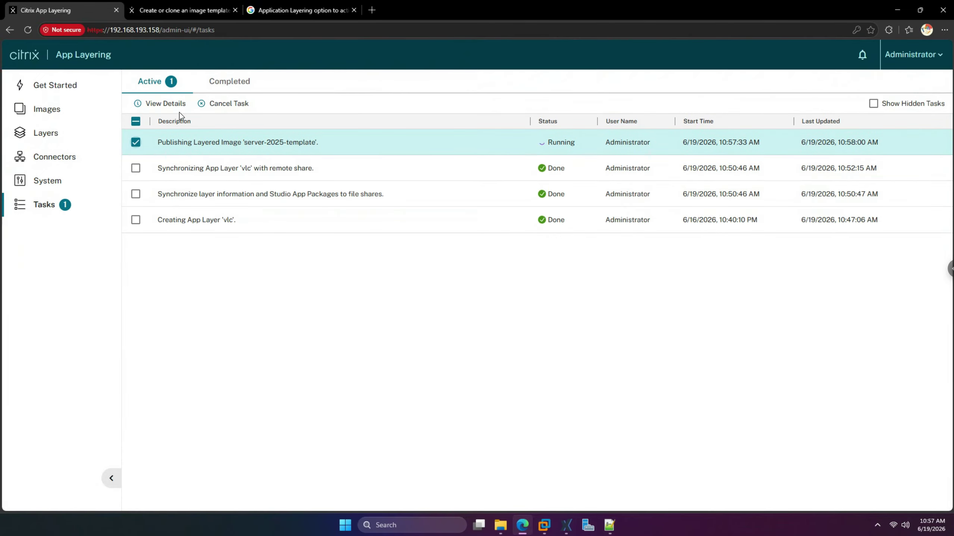
click(165, 103)
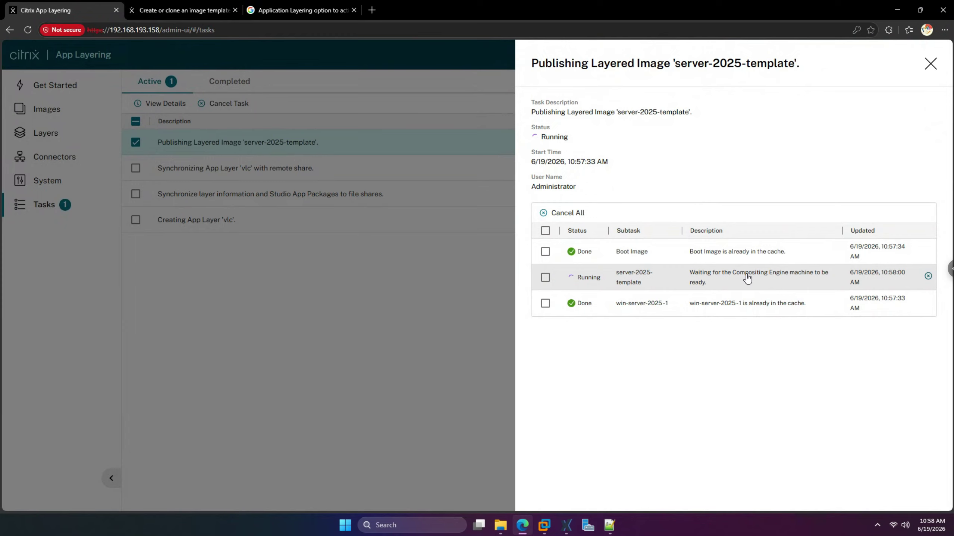
- Watch the server-2025-template VM console in XenCenter, then return to the App Layering task details
click(567, 525)
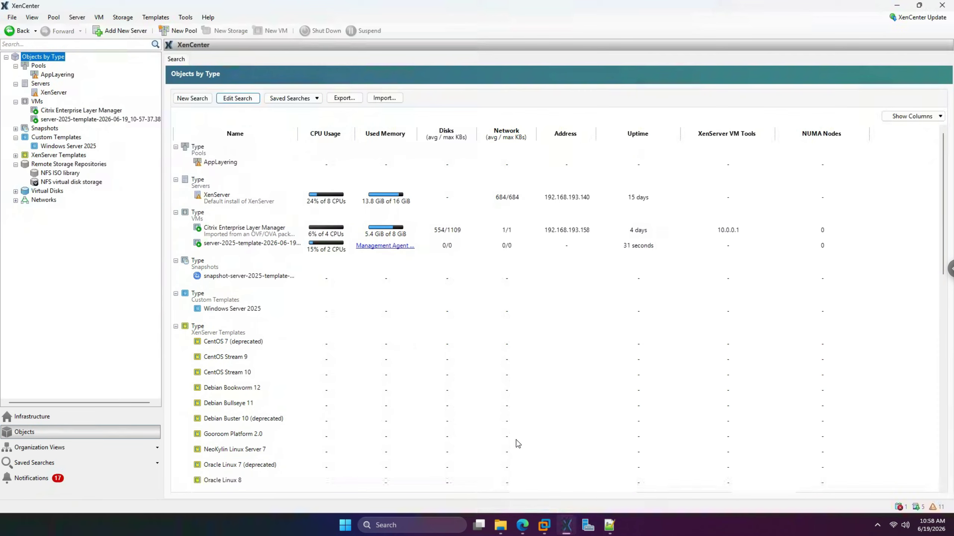
click(60, 119)
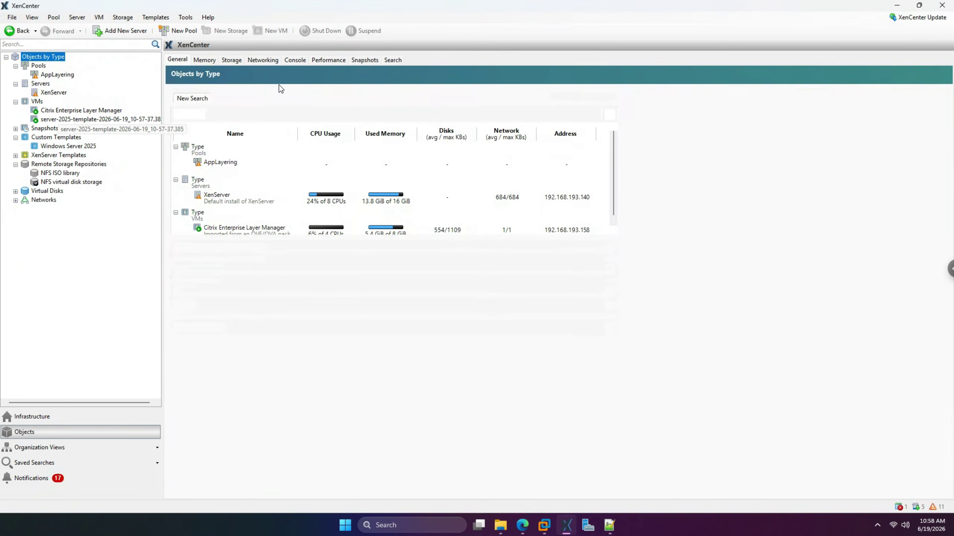
click(294, 60)
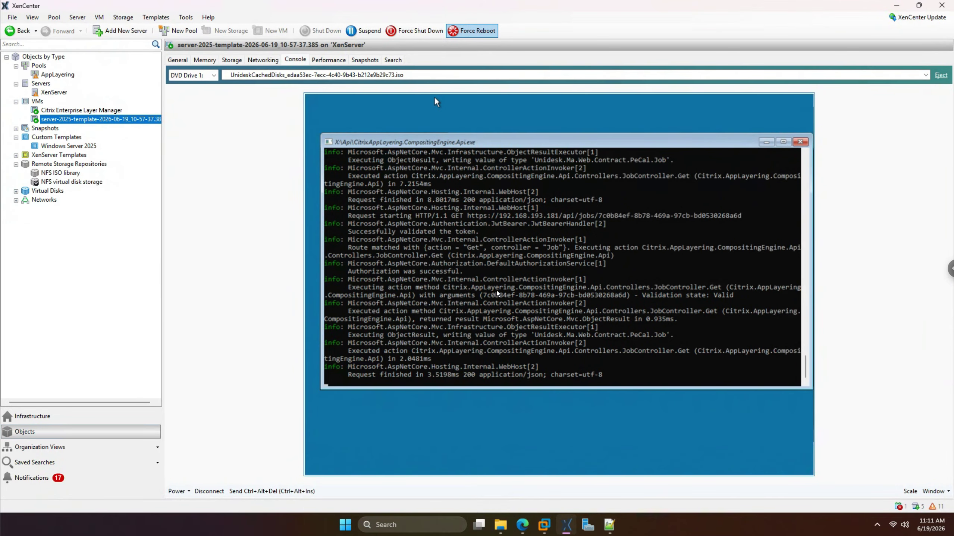
click(522, 524)
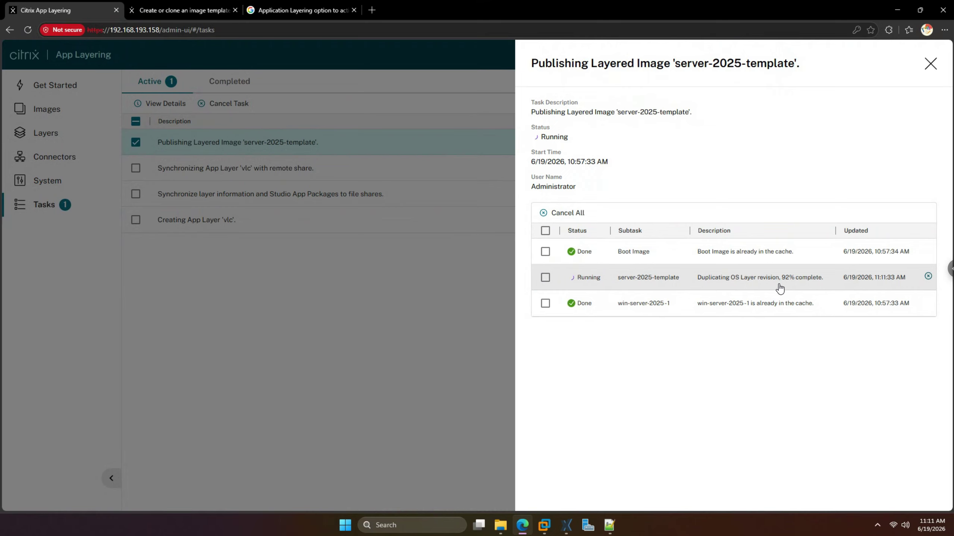
- Glance at the XenCenter VM console, then close the publishing task details in App Layering
click(522, 522)
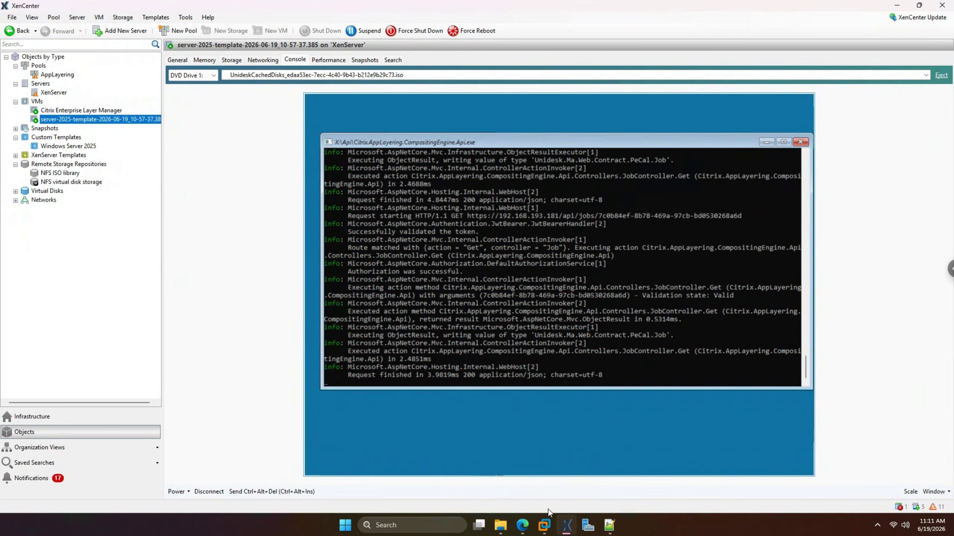
click(522, 524)
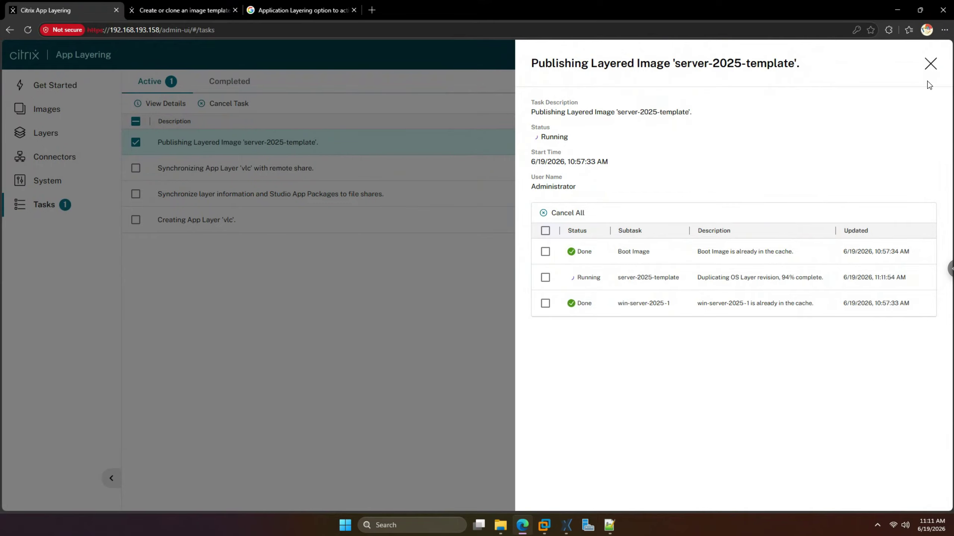
click(930, 64)
- Look over the OS Layers list, then go back to the Images page
click(46, 134)
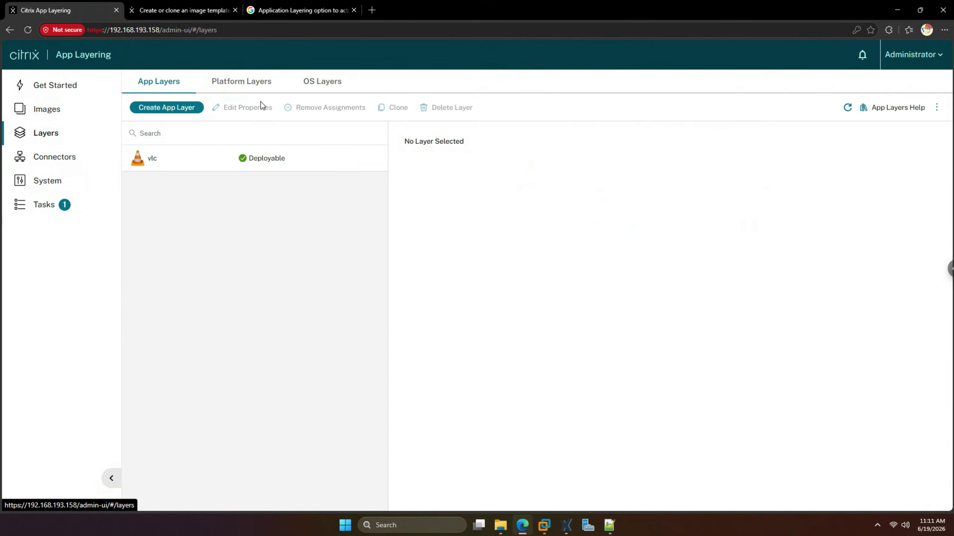
click(337, 90)
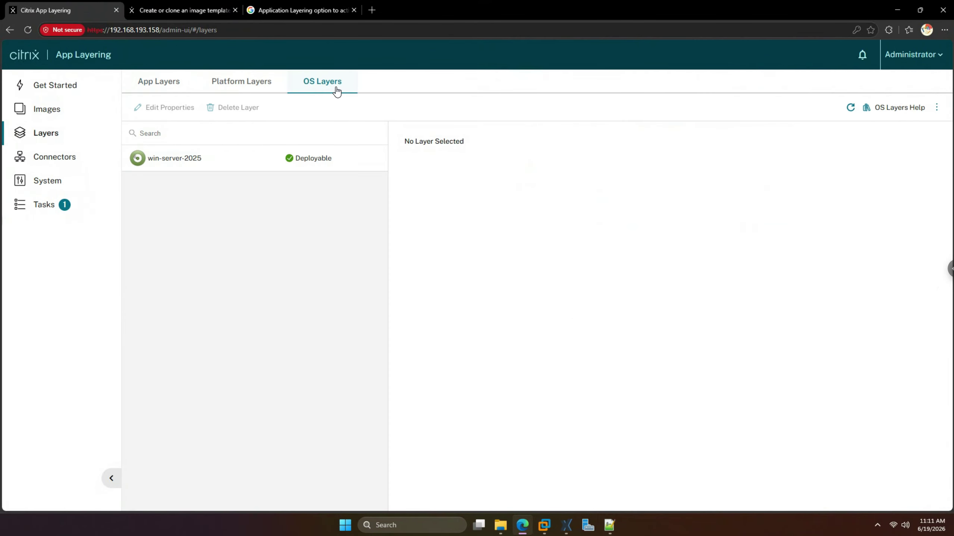
click(48, 116)
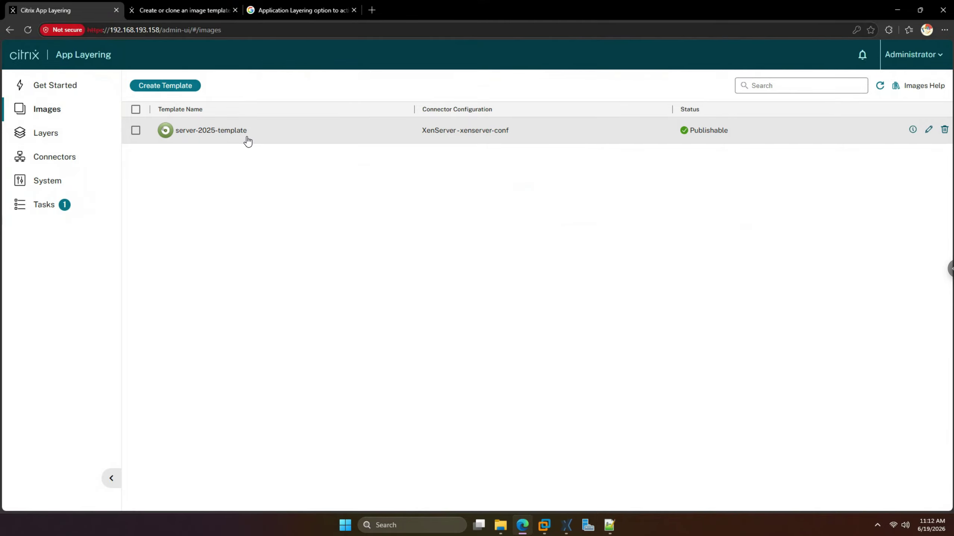
- Check the XenCenter console, reopen the publishing task's details, then return to the browser
click(573, 523)
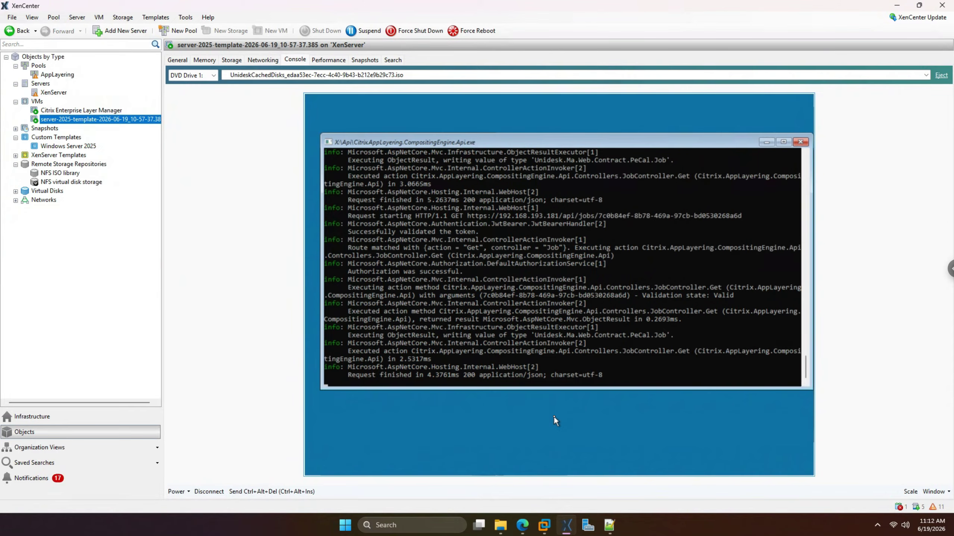
click(567, 525)
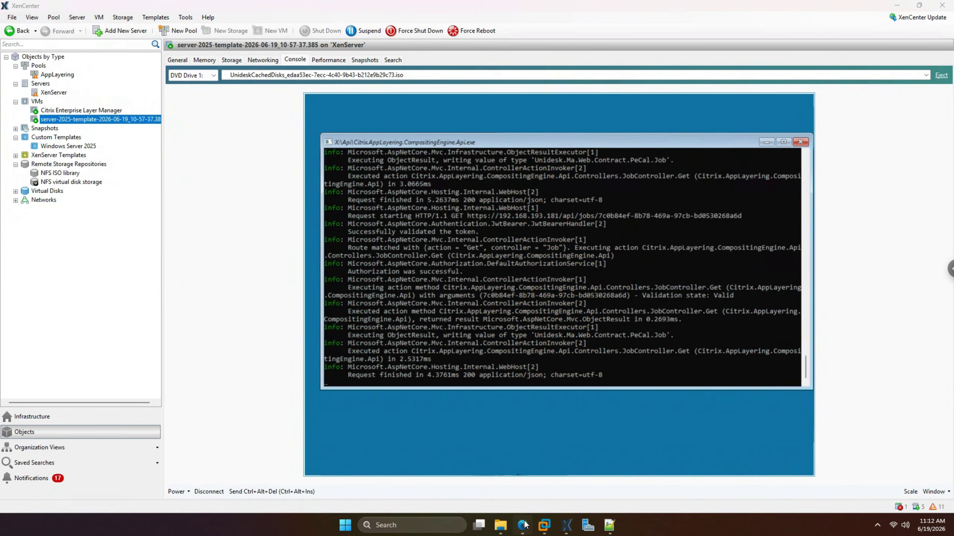
click(52, 206)
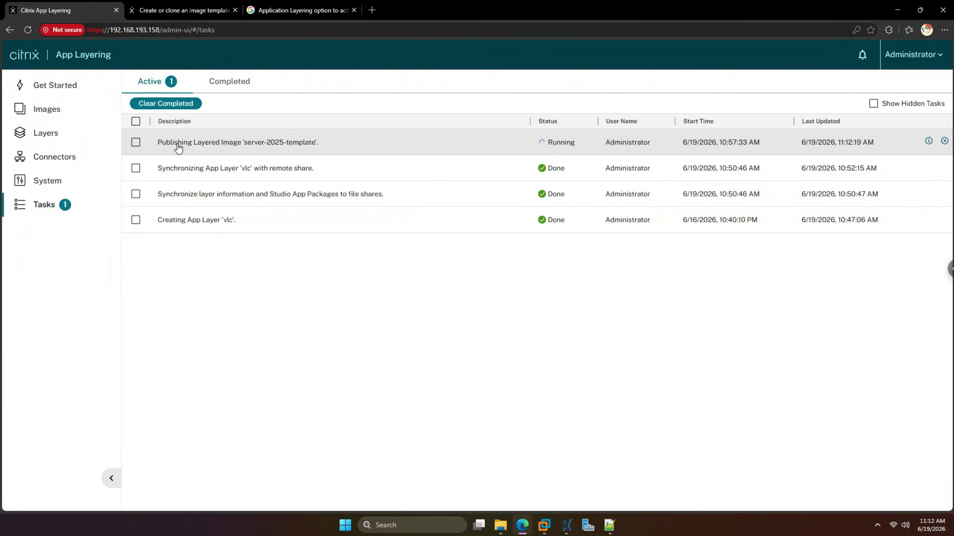
click(176, 147)
click(171, 107)
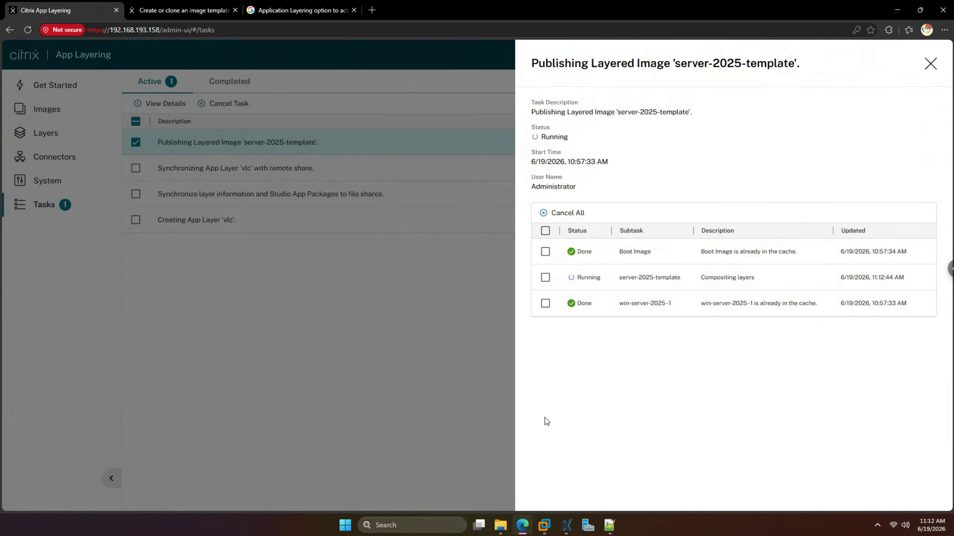
click(565, 526)
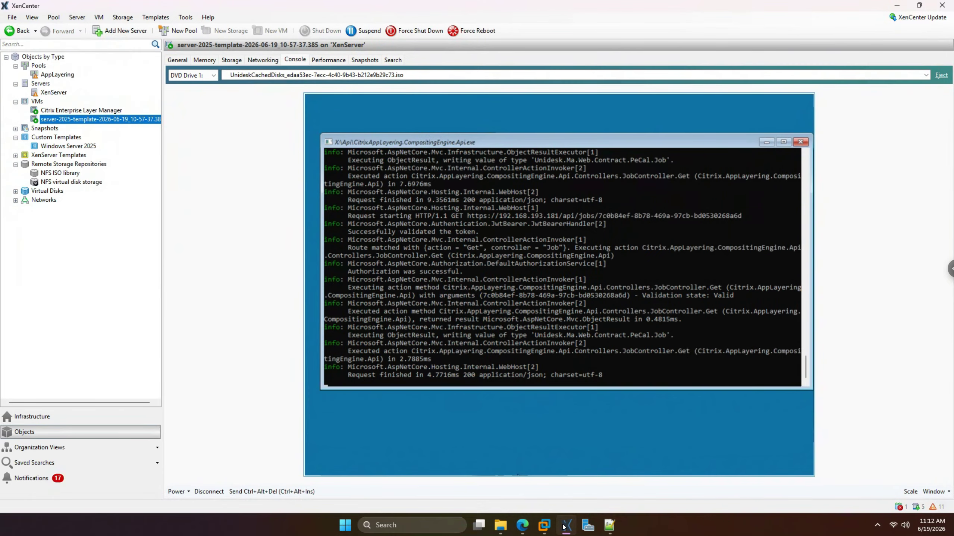
click(564, 528)
- Sign back in to App Layering with the admin username and password
click(647, 261)
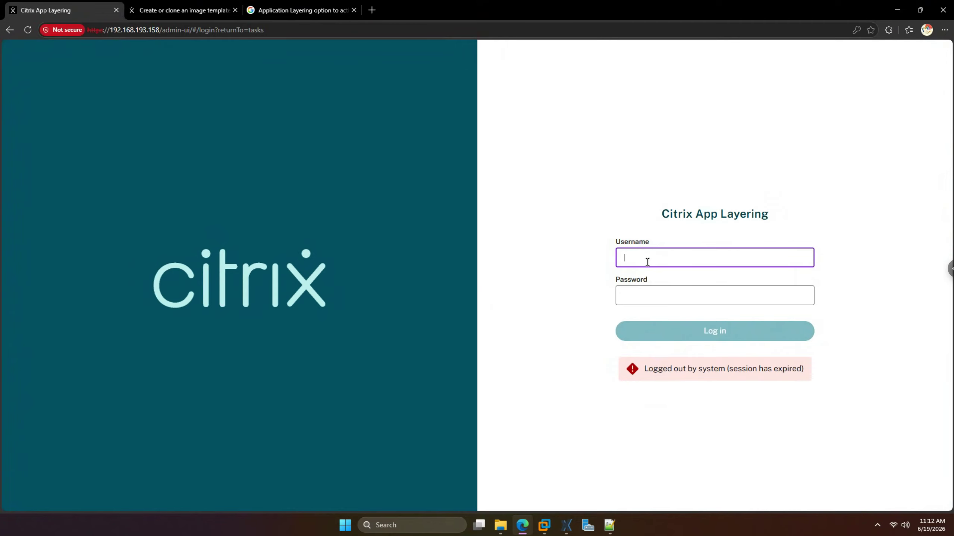
text(administrator)
key(Tab)
text(•••••••••)
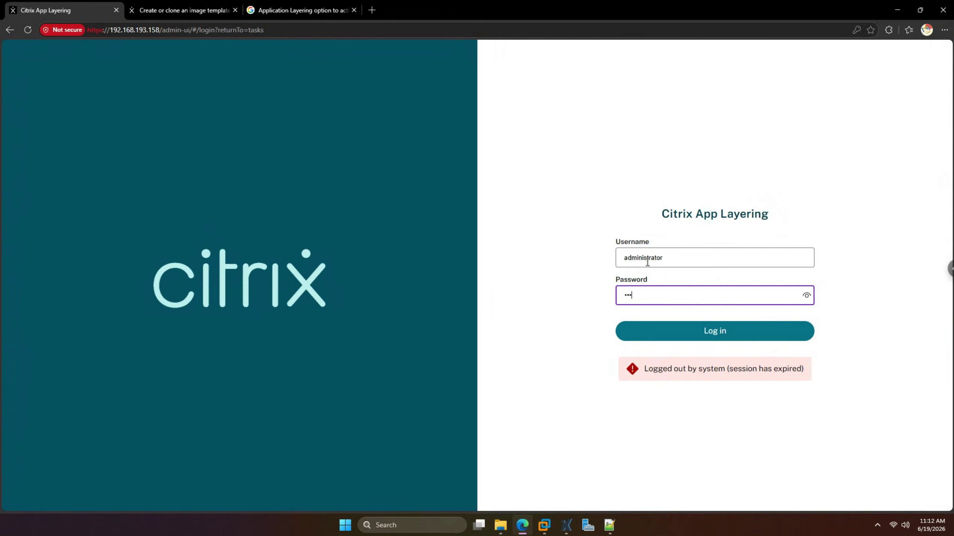
key(Return)
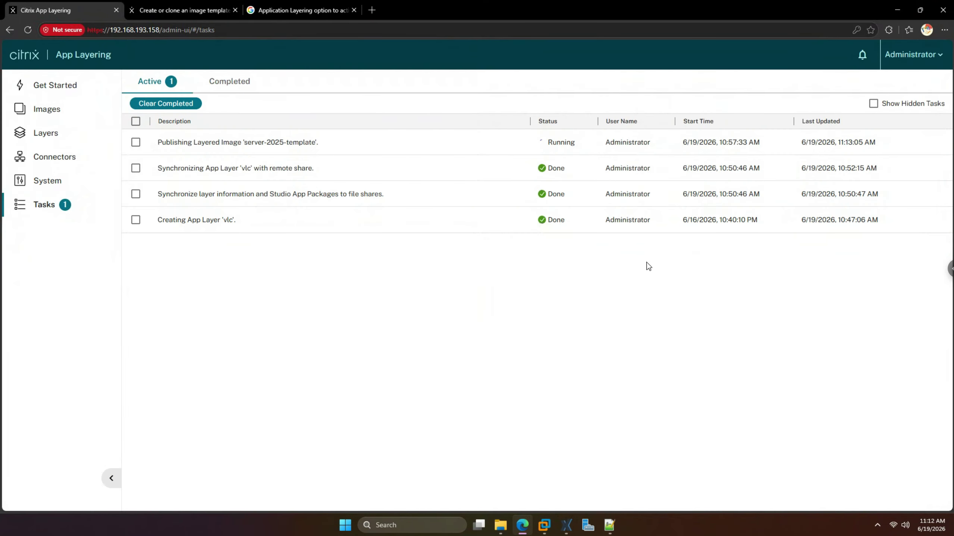
- Open the running publishing task's details, then switch to the XenCenter VM console
click(274, 146)
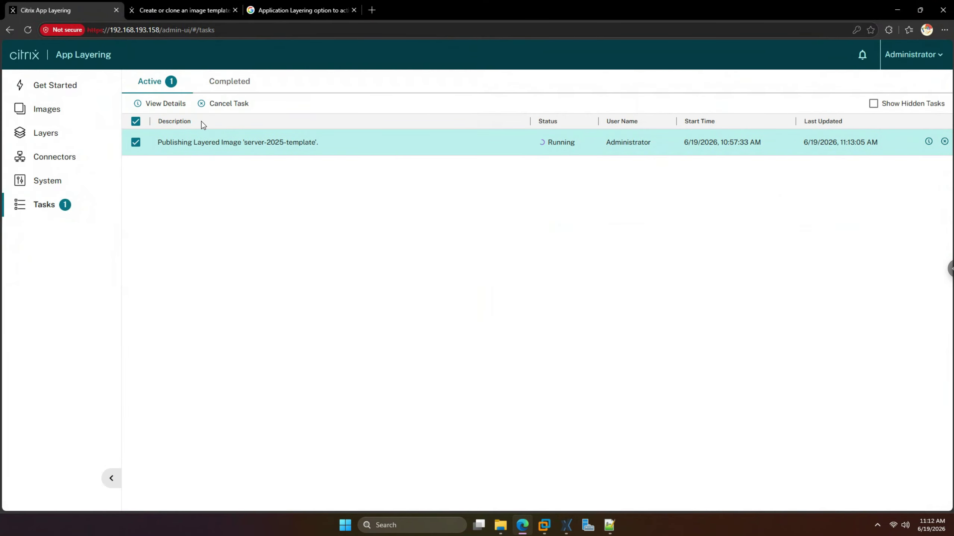
click(177, 104)
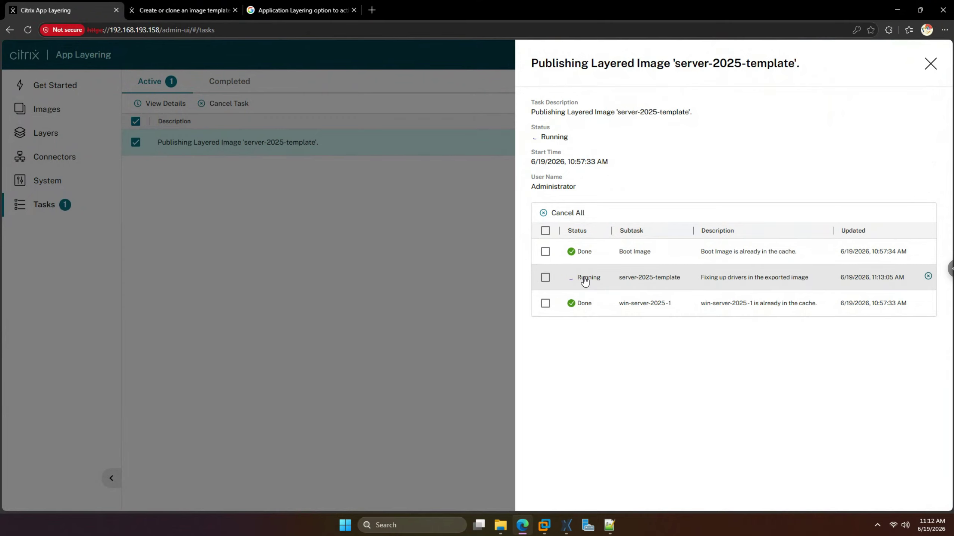
click(567, 526)
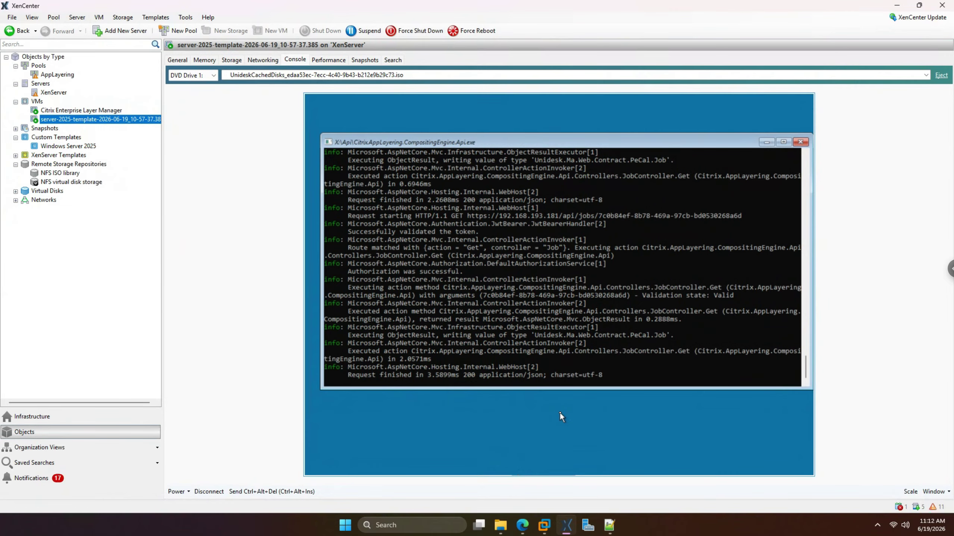
- Compare the XenCenter console with the publish task details, then snap the browser to the left half
click(522, 525)
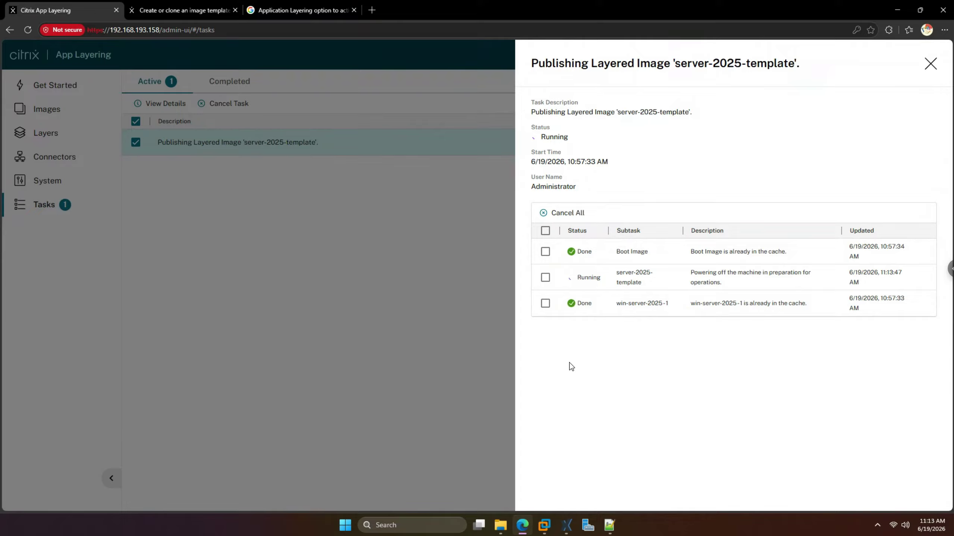
mouse_move(732, 280)
click(568, 525)
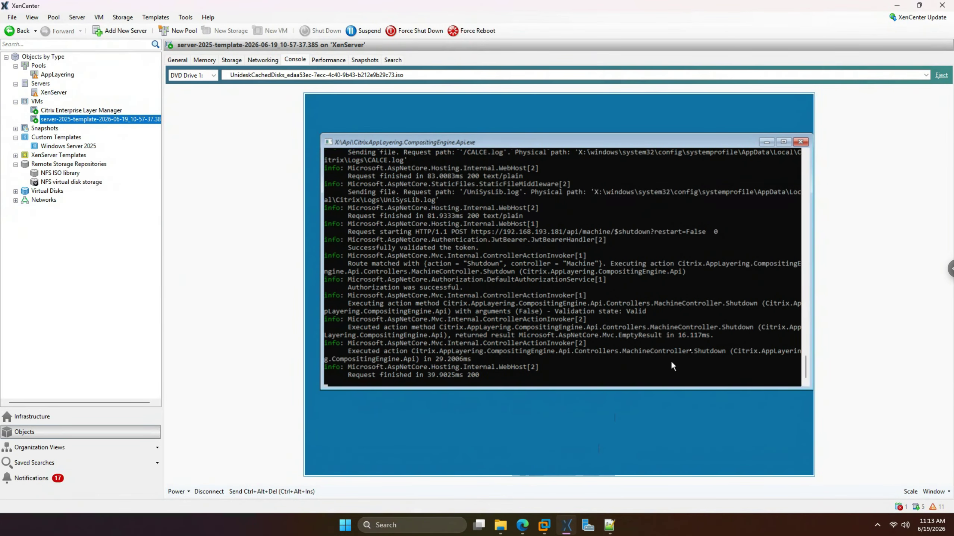
click(568, 525)
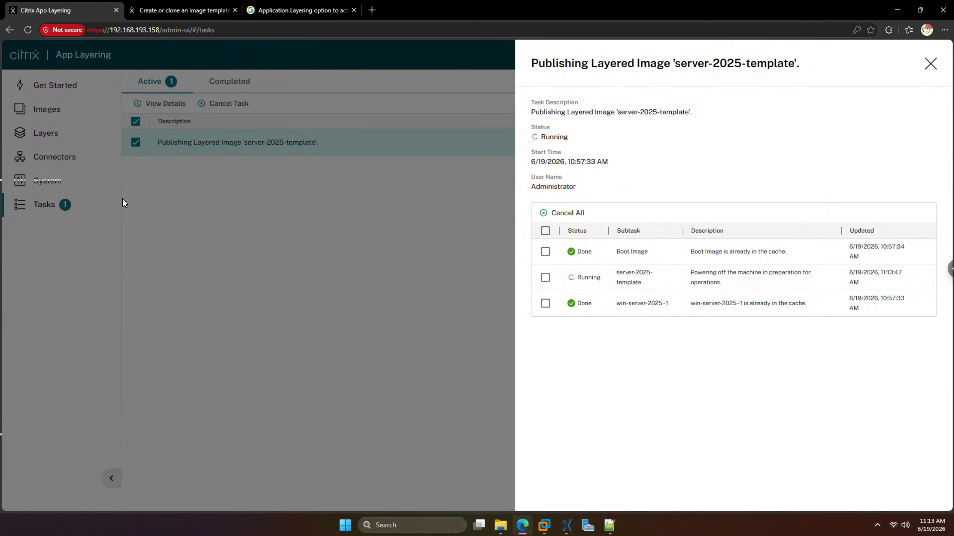
key(super+Left)
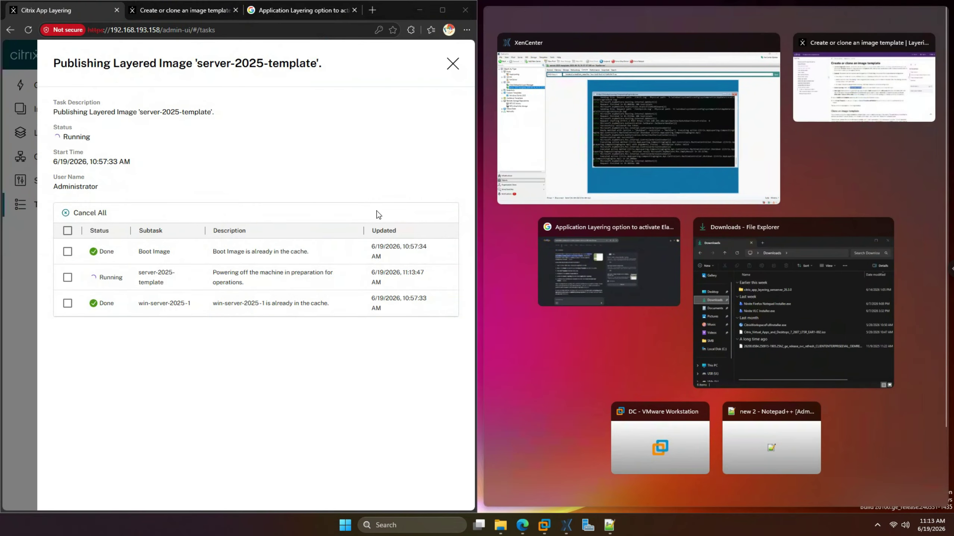
- Snap XenCenter beside the browser and wait until publishing server-2025-template reads Done
click(561, 175)
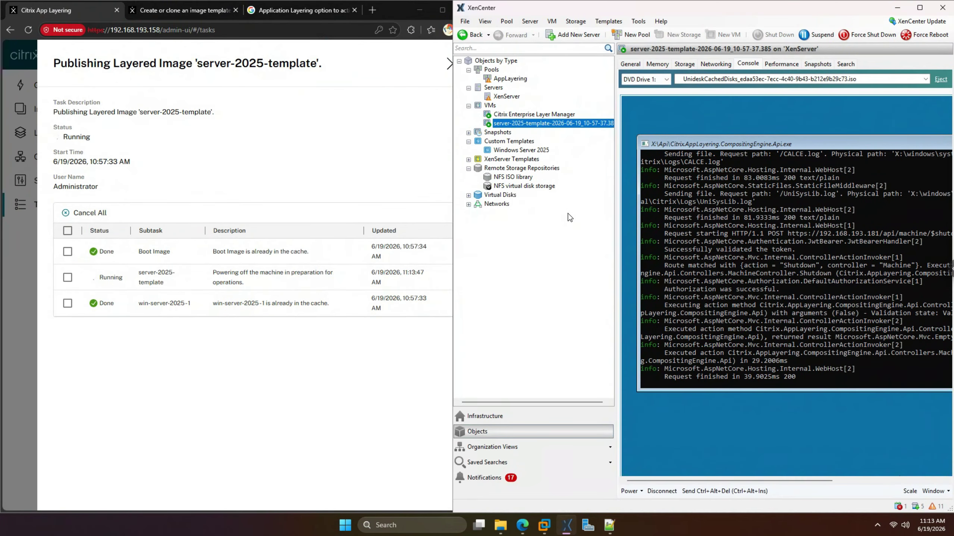
mouse_move(736, 481)
mouse_down()
mouse_move(755, 480)
mouse_move(740, 474)
mouse_up()
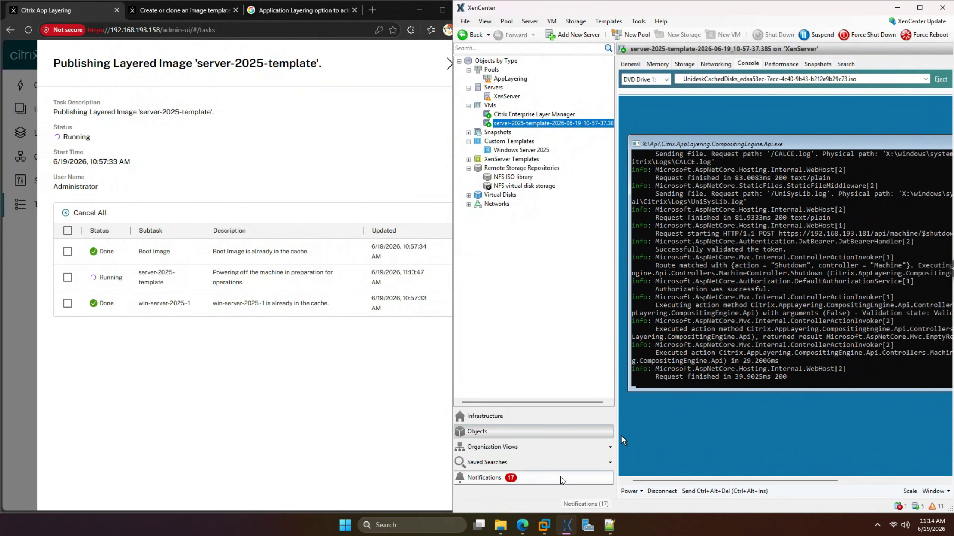
mouse_move(541, 524)
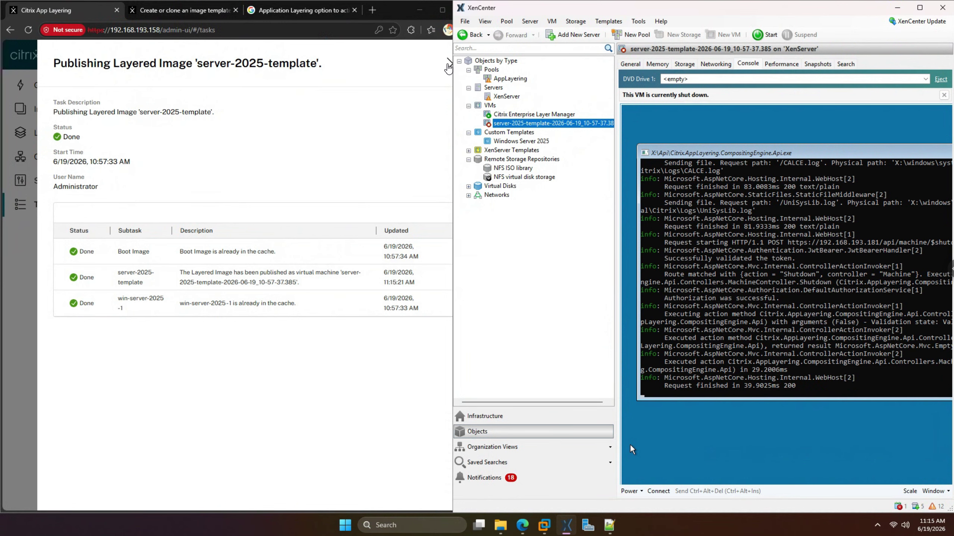
- Close the task details, maximize the browser and select the server-2025-template image template
click(449, 68)
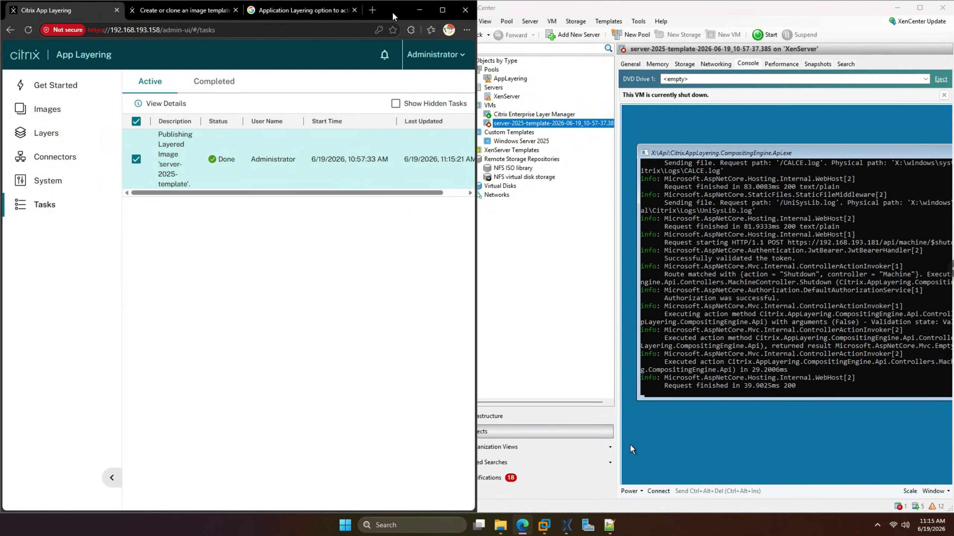
double_click(393, 15)
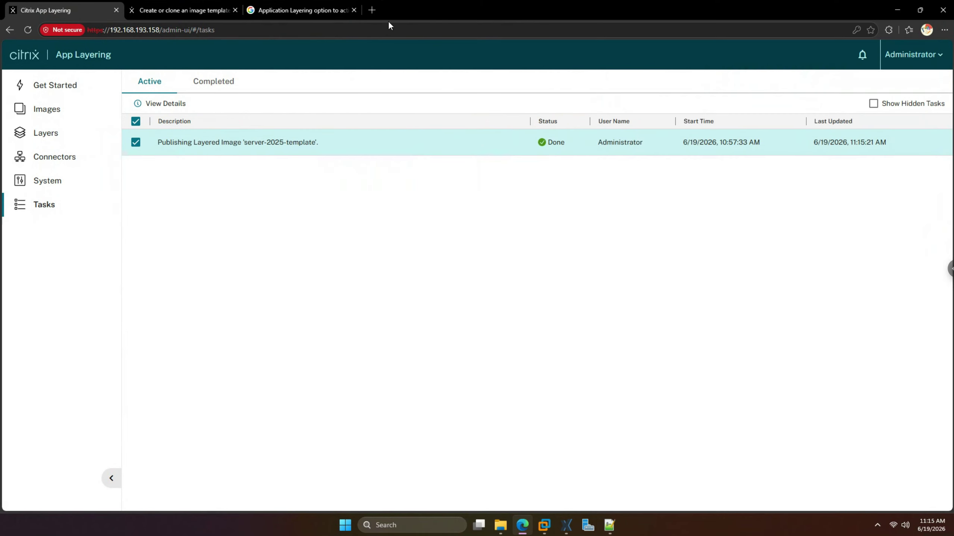
click(56, 117)
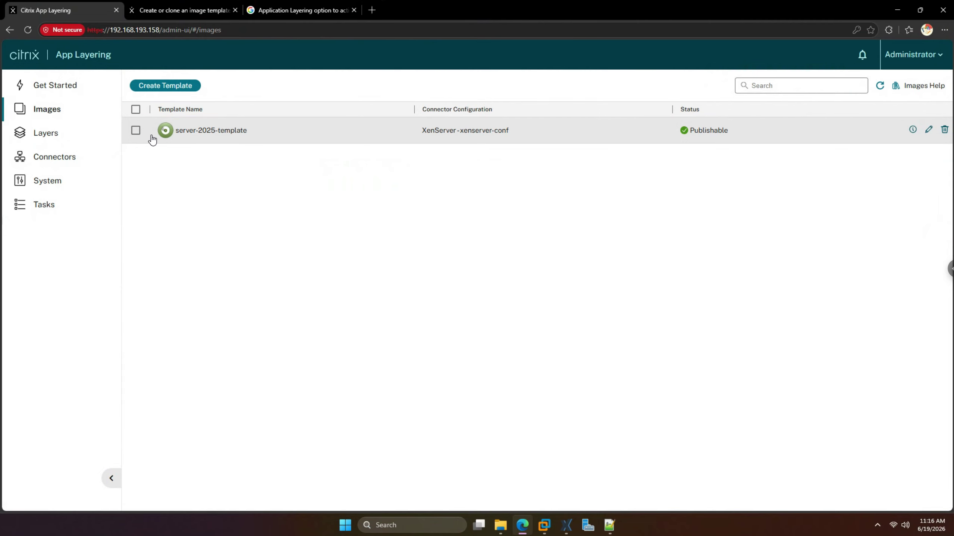
click(136, 130)
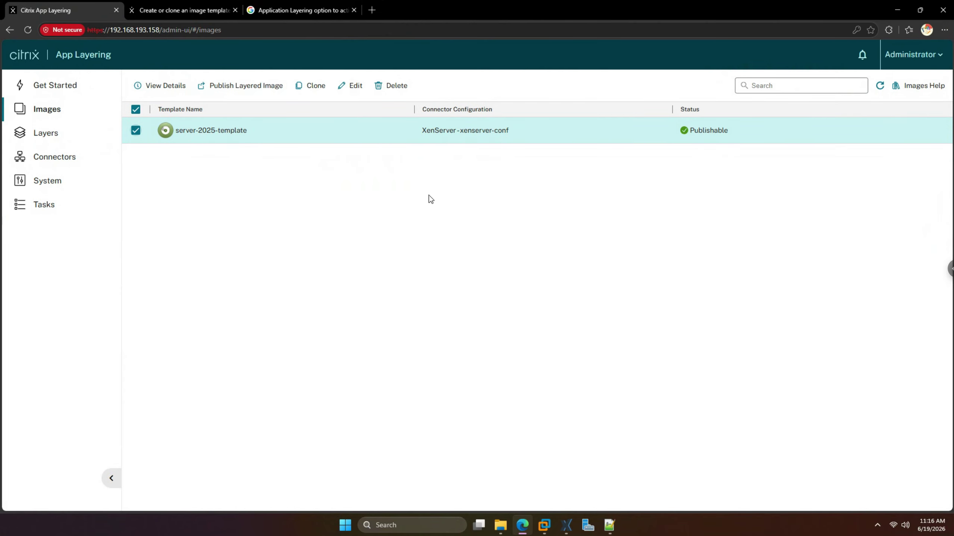
- Minimize the browser and maximize XenCenter to view the shut-down VM's console
click(897, 10)
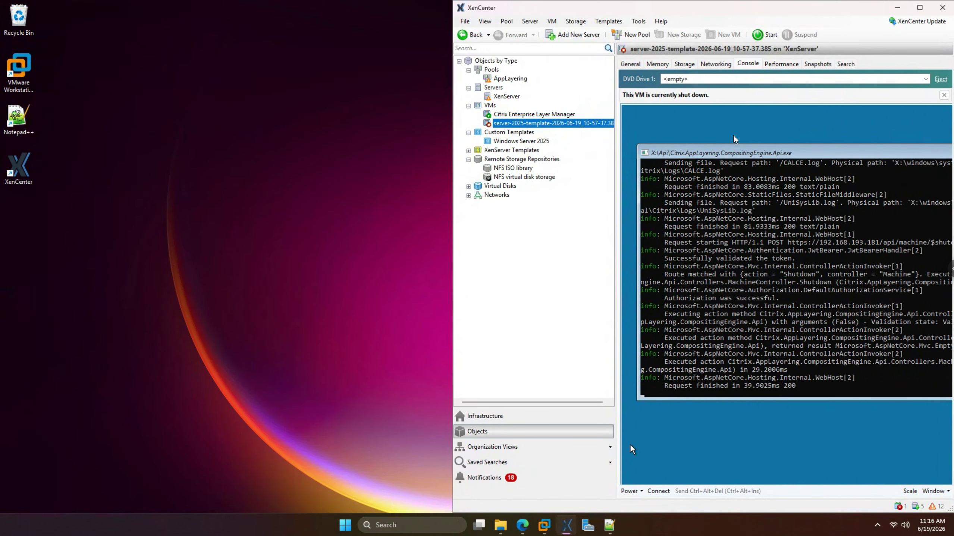
click(920, 7)
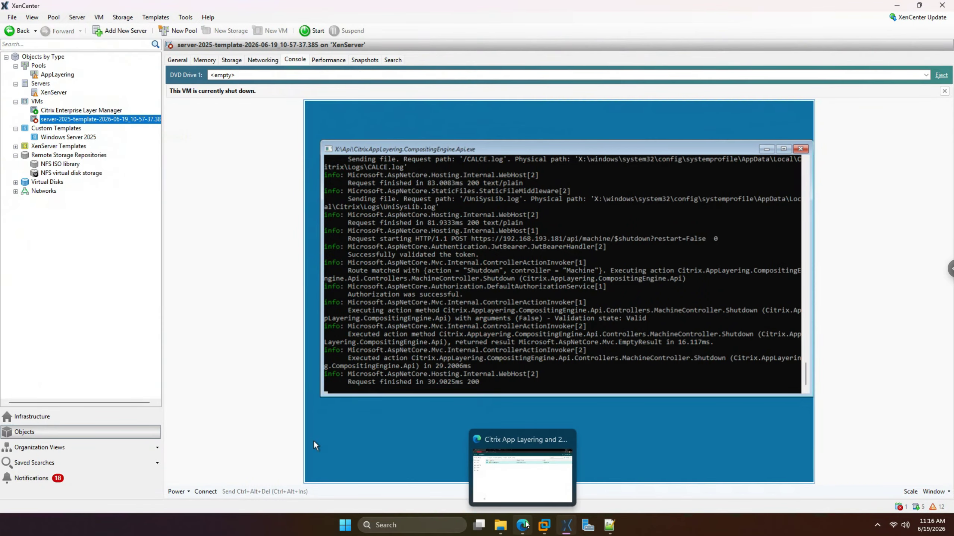
click(527, 525)
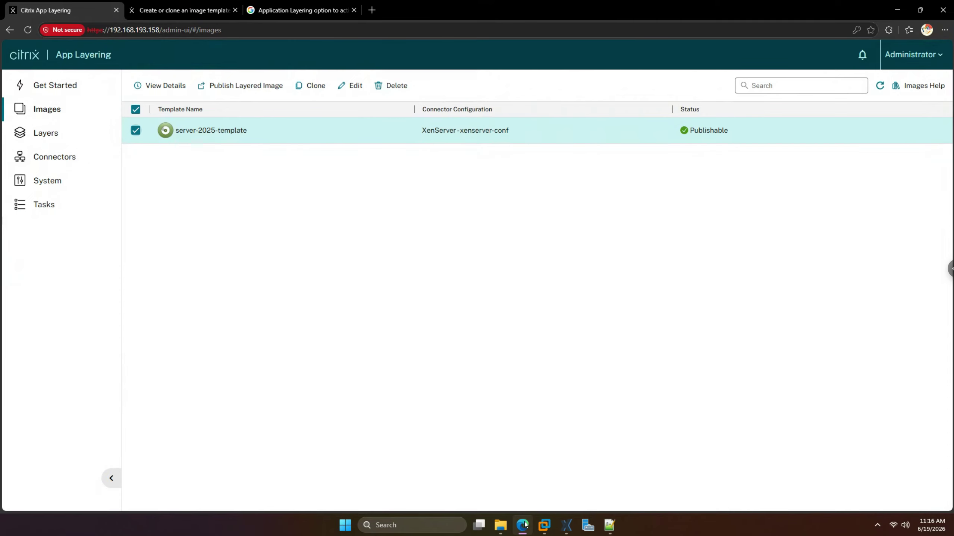
click(526, 525)
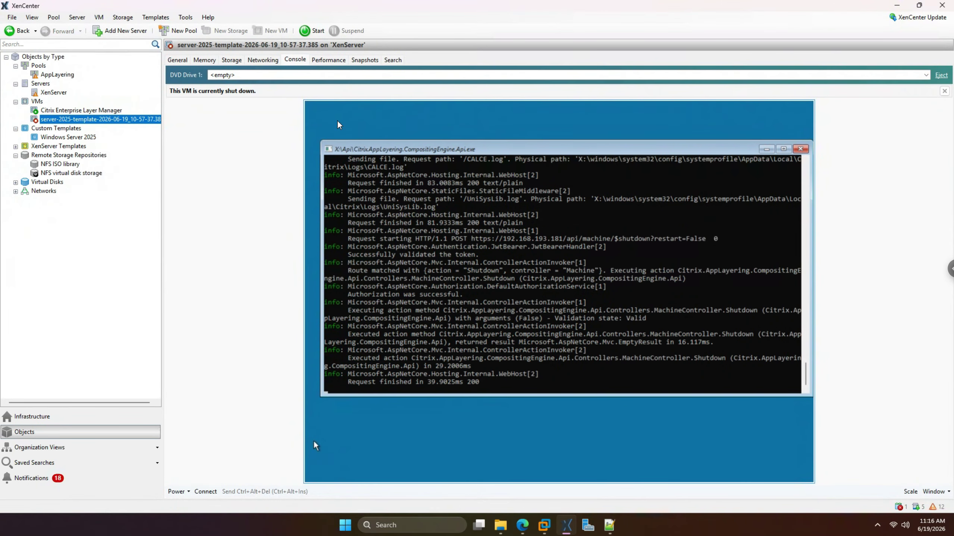
- Start the published server-2025-template VM and sign in as Administrator with the account password
right_click(65, 124)
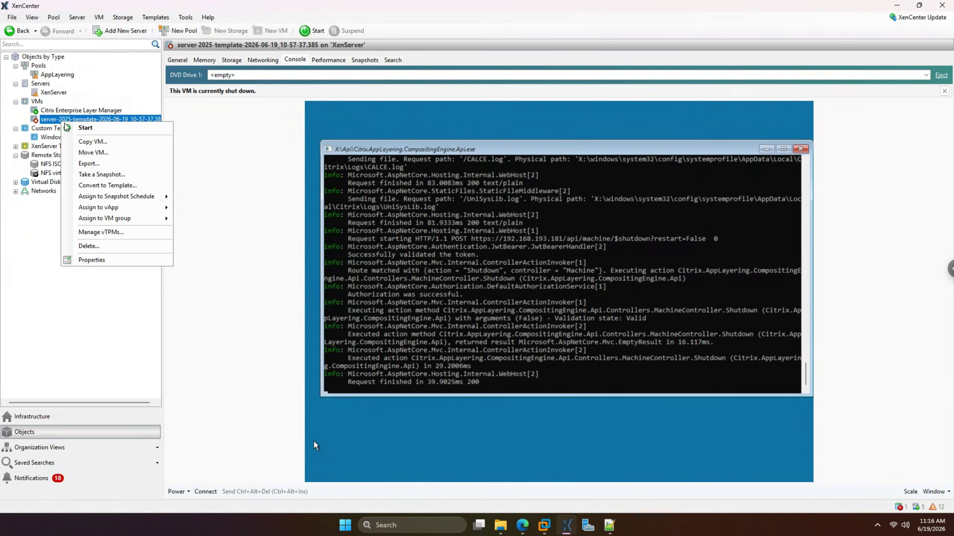
click(77, 128)
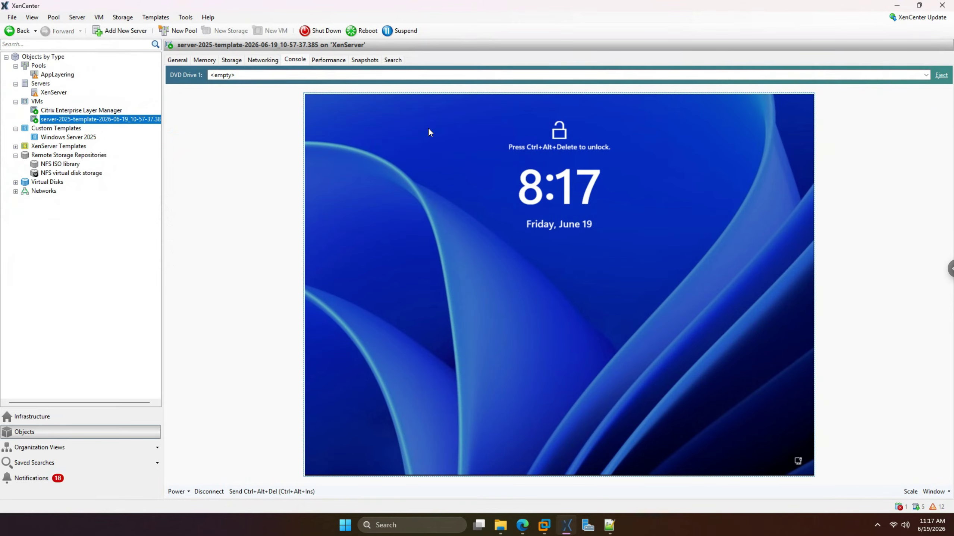
click(267, 491)
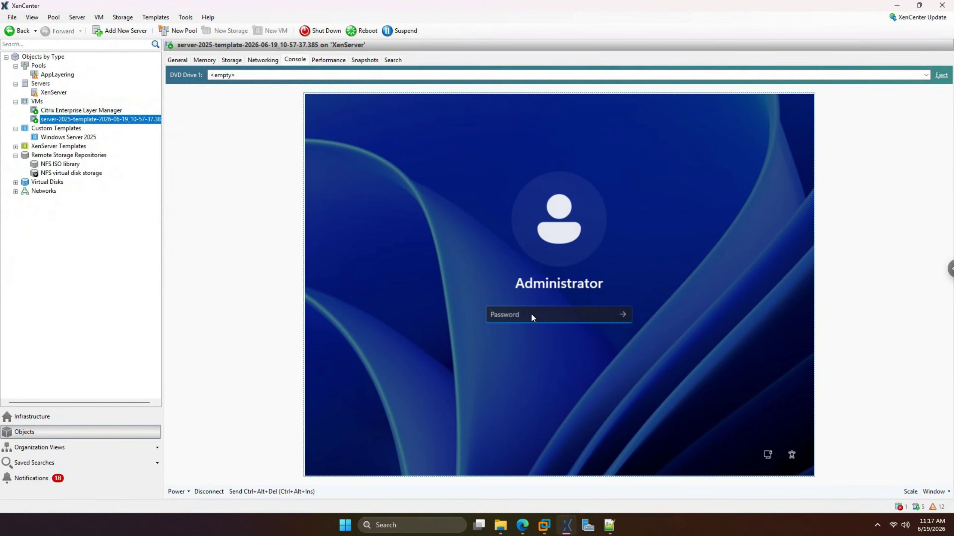
click(527, 315)
text(••••••••••)
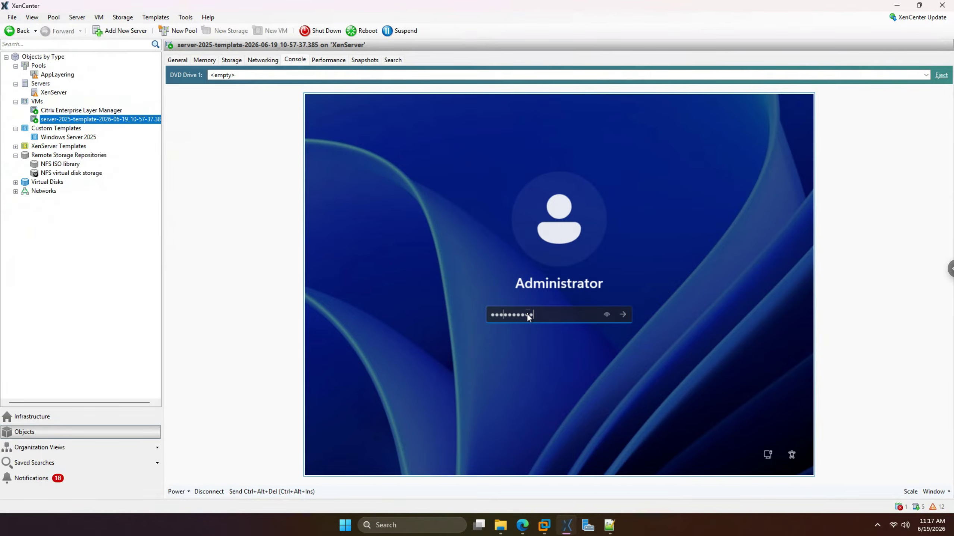
key(Return)
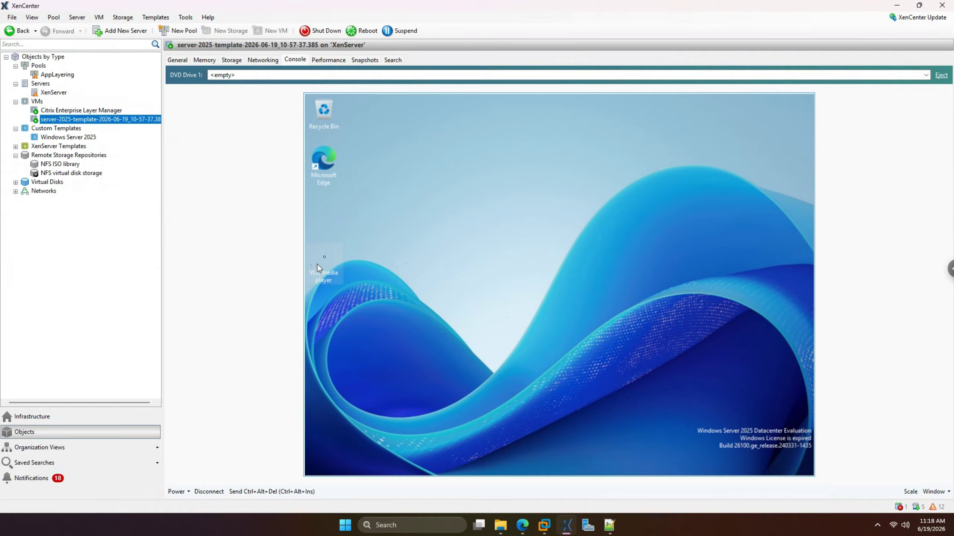
- Dismiss the Security notice, Azure Arc popup and Server Manager, then launch and close VLC
drag(317, 264, 325, 205)
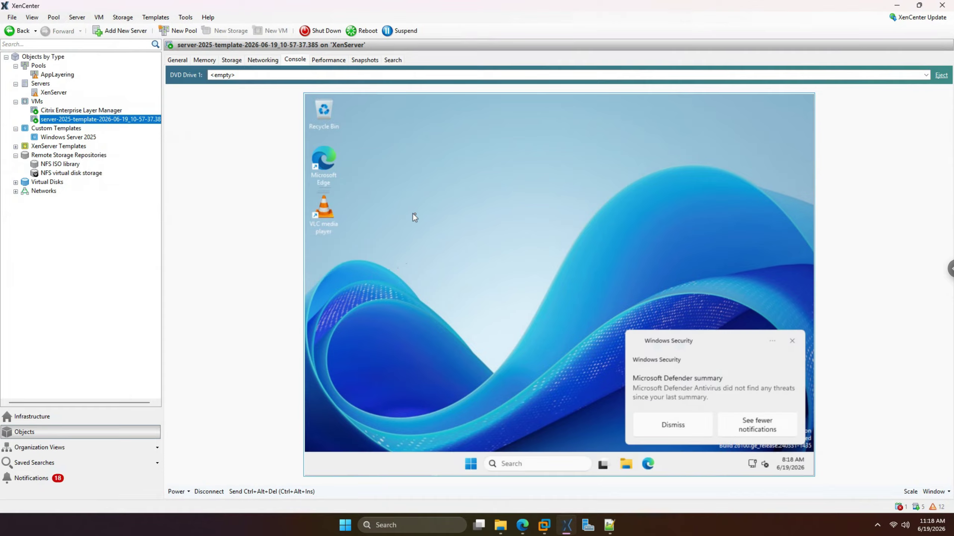
click(793, 342)
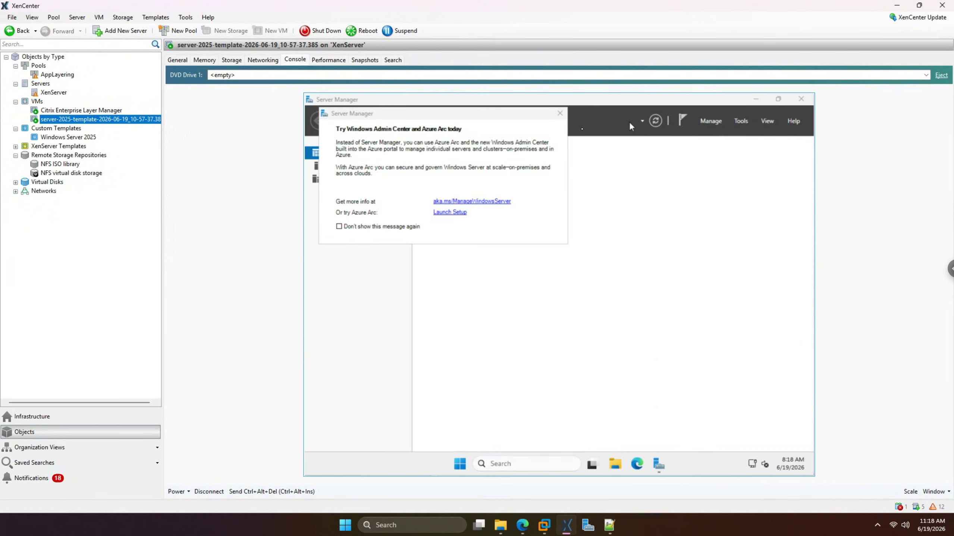
click(559, 114)
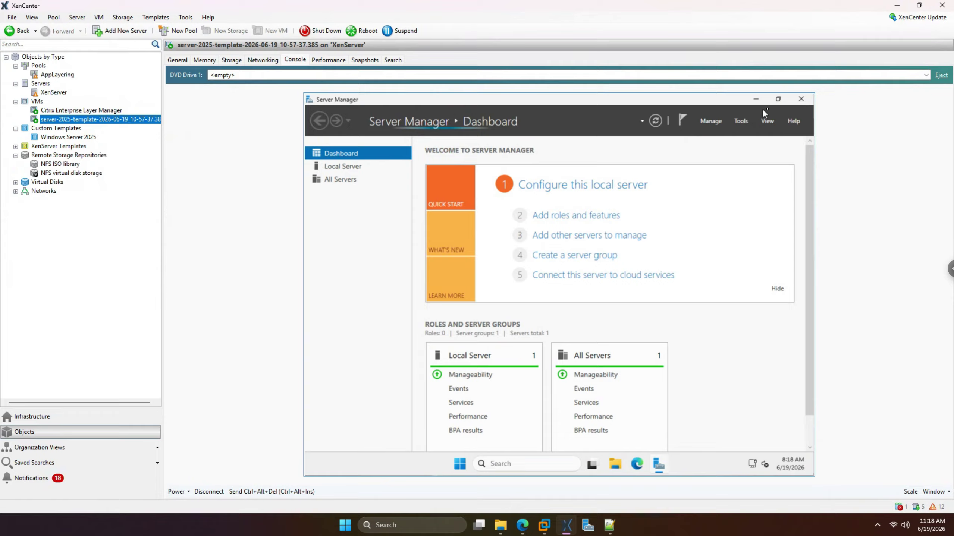
click(801, 99)
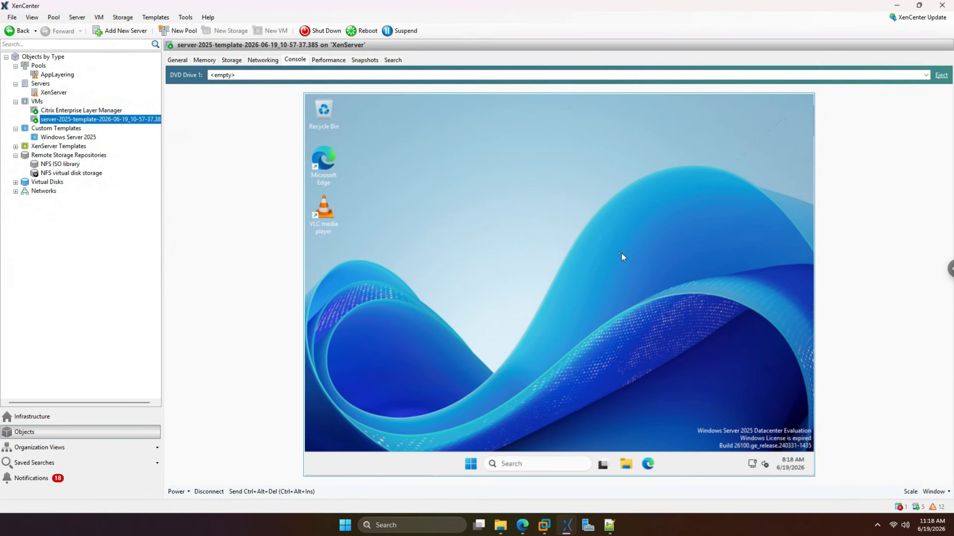
double_click(329, 214)
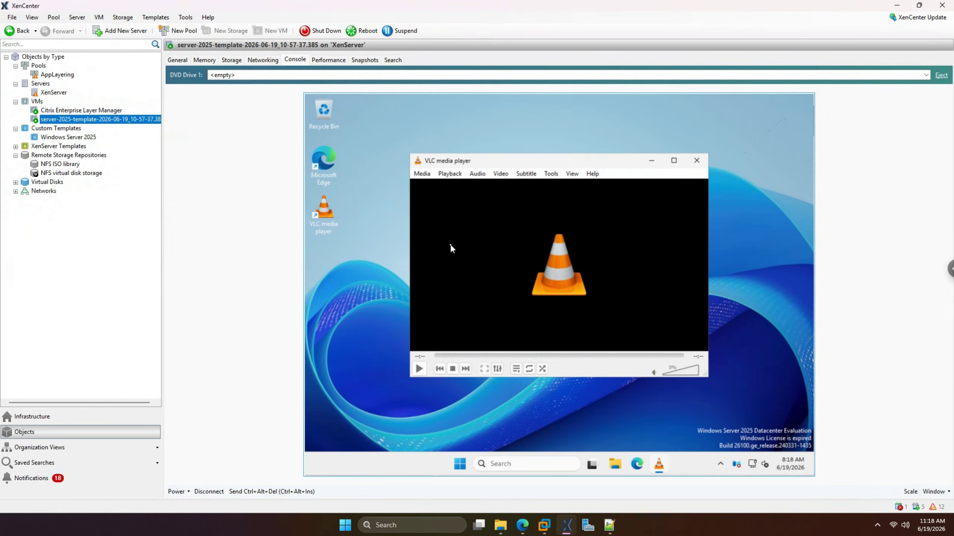
click(696, 162)
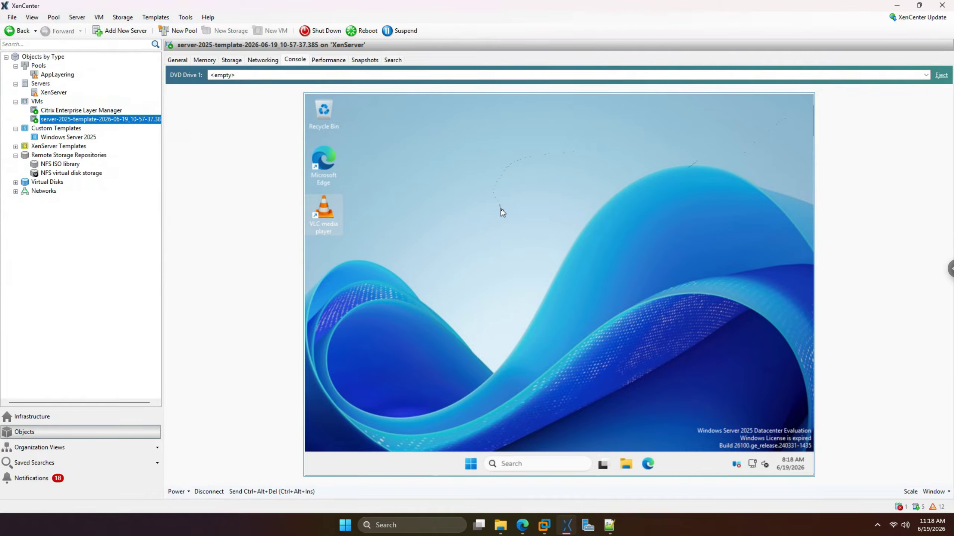
- Rename the image template from server-2025-template to server-2025-image and save it
click(523, 525)
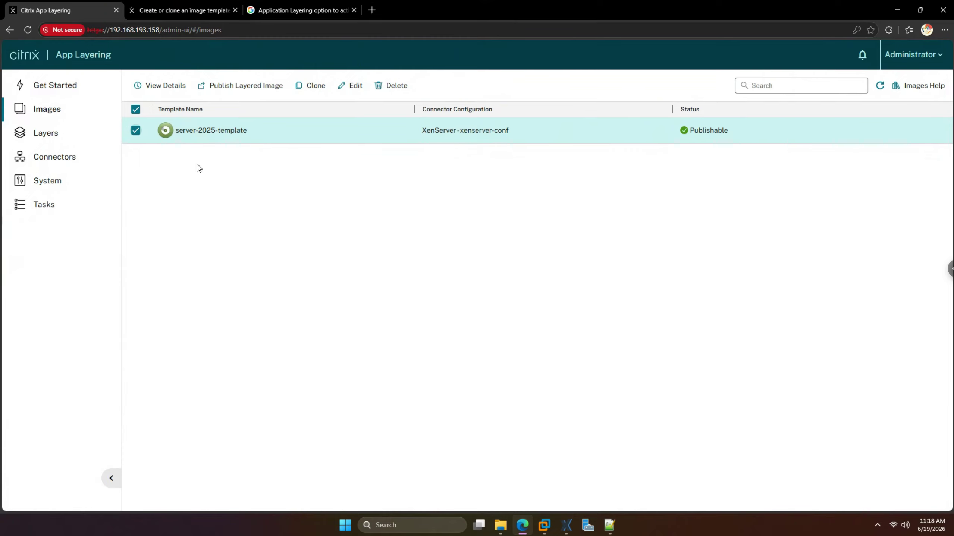
click(926, 130)
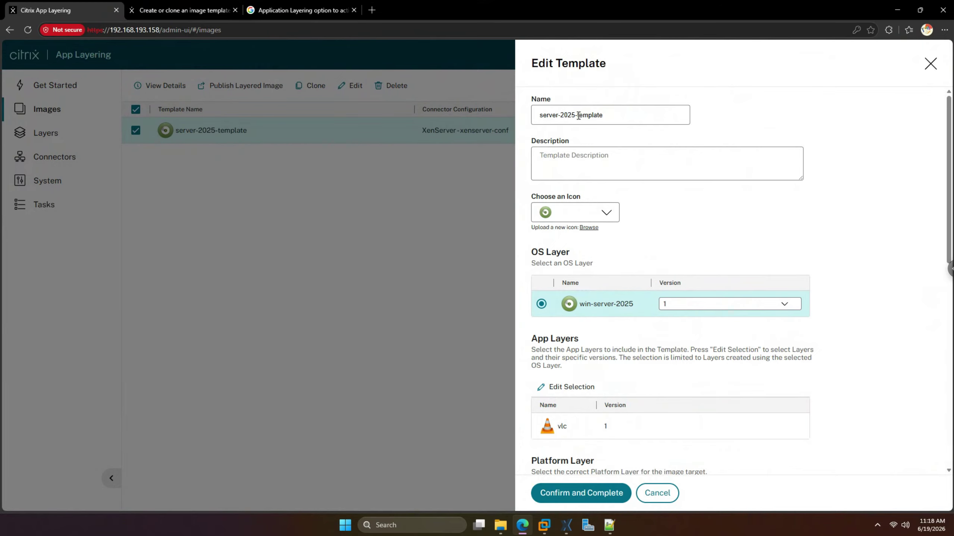
double_click(590, 116)
text(im)
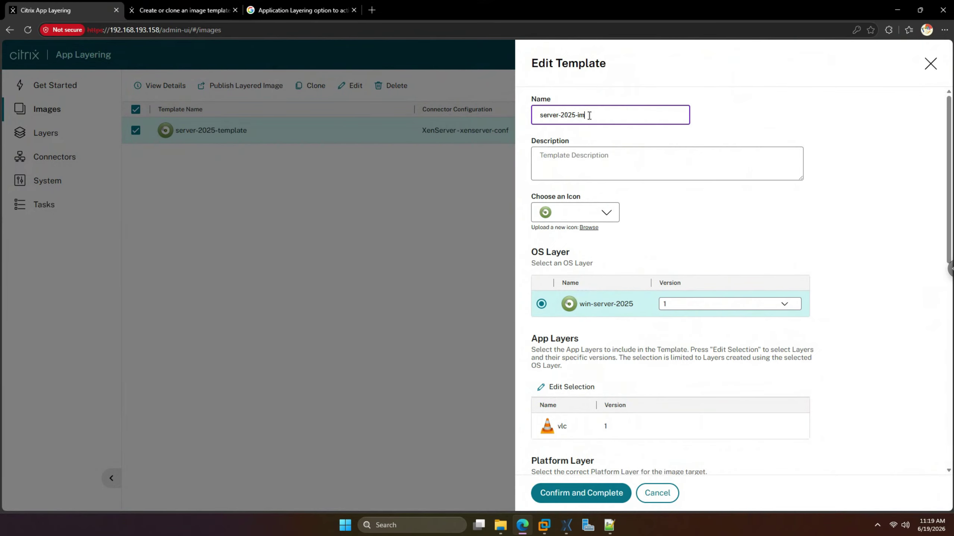
text(age)
click(587, 495)
click(588, 494)
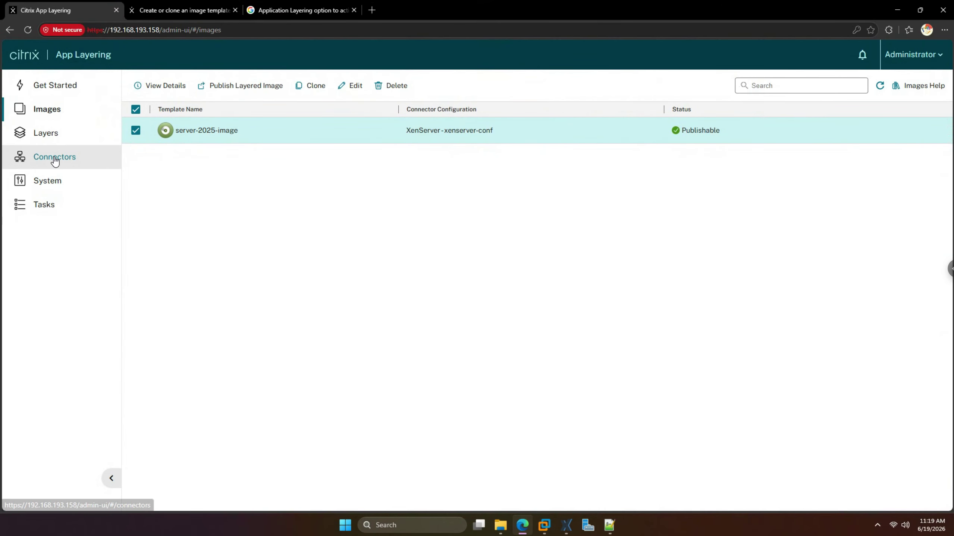
click(54, 157)
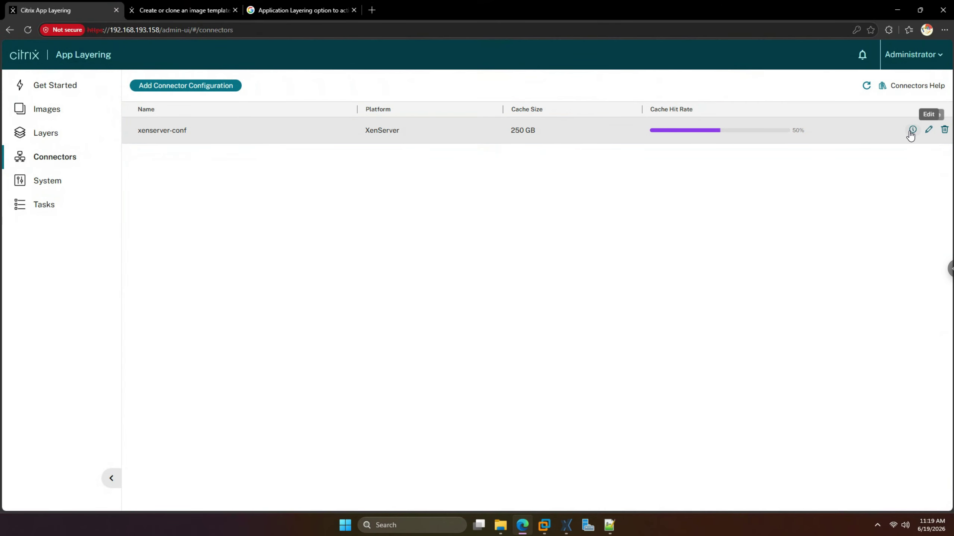
- Rename the xenserver-conf connector to xs-conf, save it, and view the OS Layers list
click(928, 129)
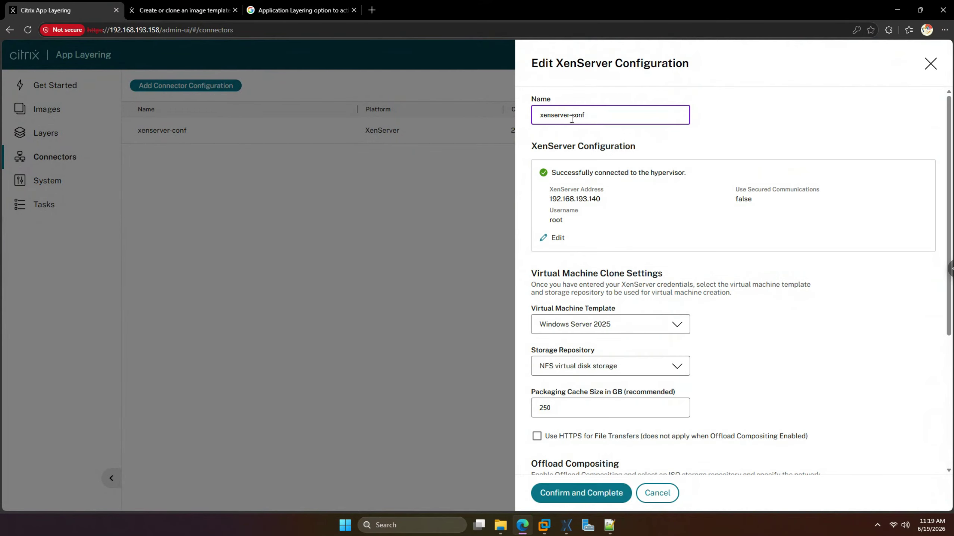
drag(570, 116, 545, 119)
text(s)
click(585, 493)
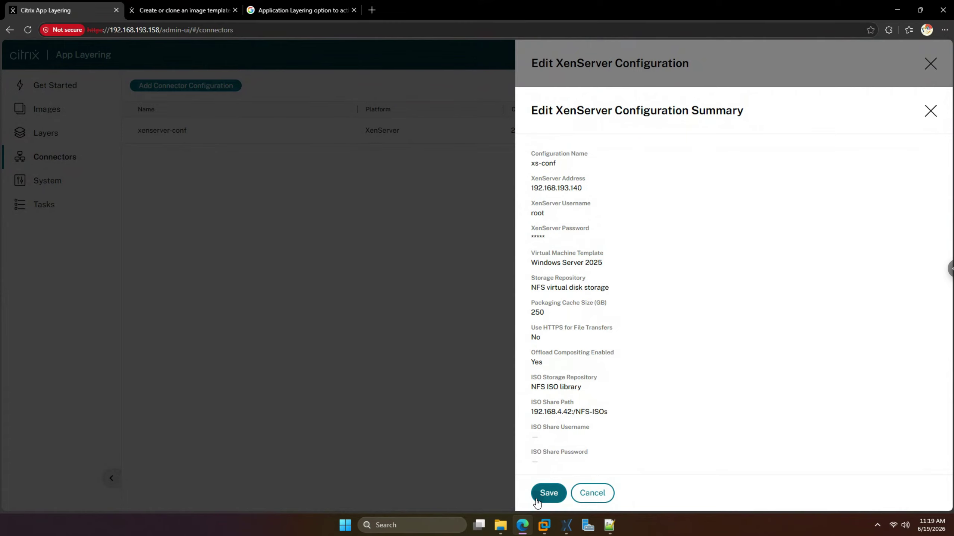
click(537, 500)
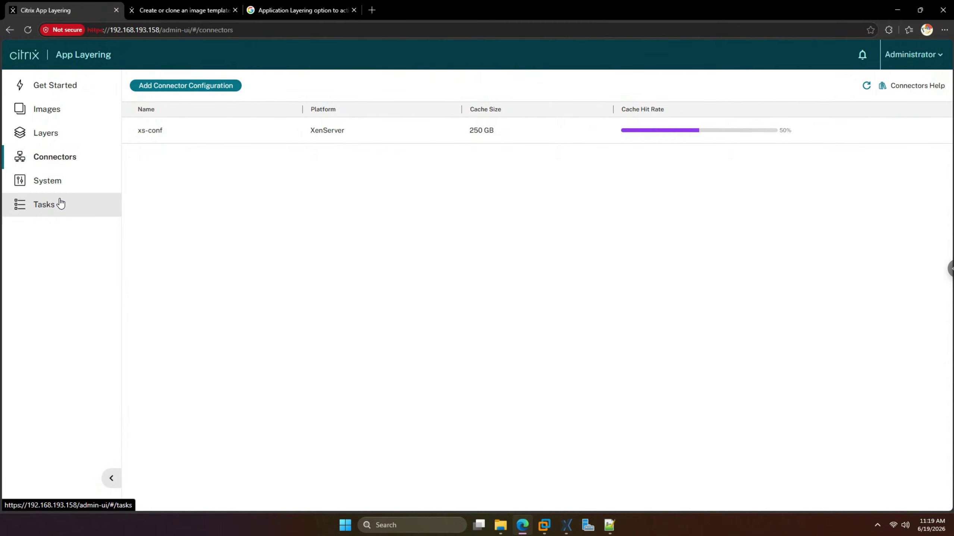
click(56, 142)
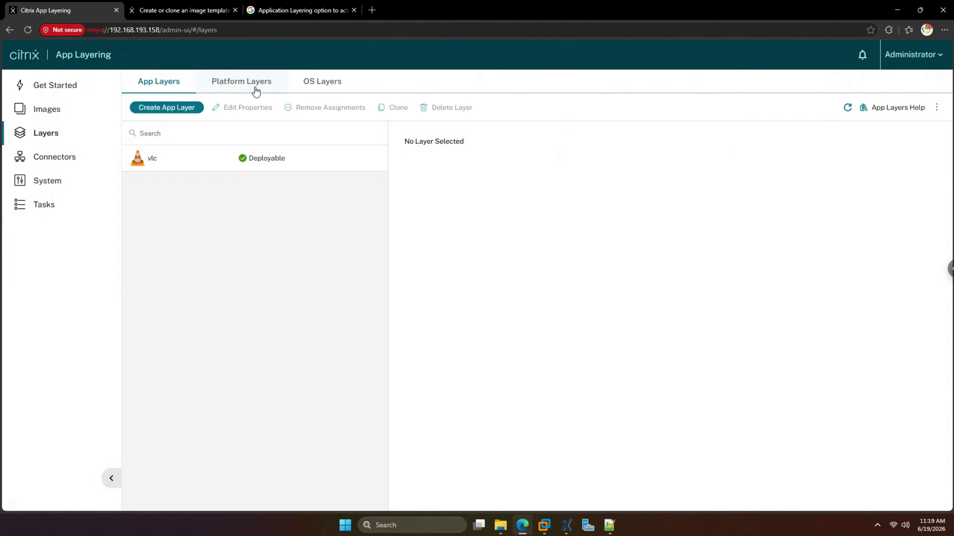
click(320, 83)
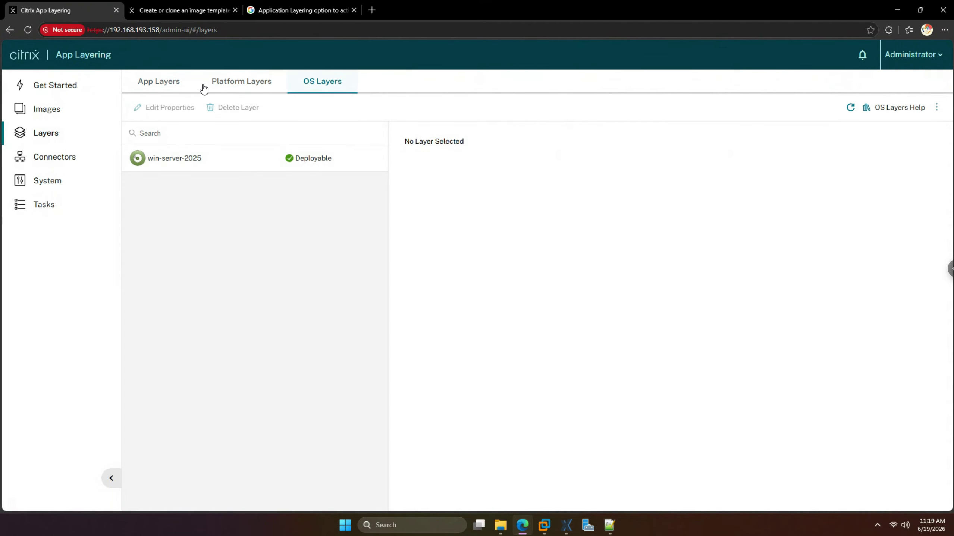
- Open server-2025-image's editor, discard without saving, and refresh the Images list to show XenServer-xs-conf
click(164, 96)
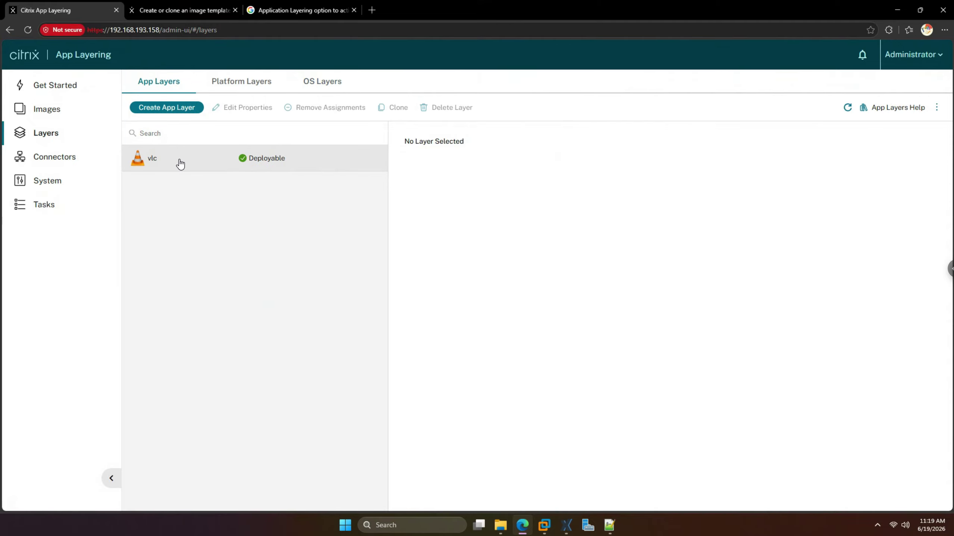
click(64, 112)
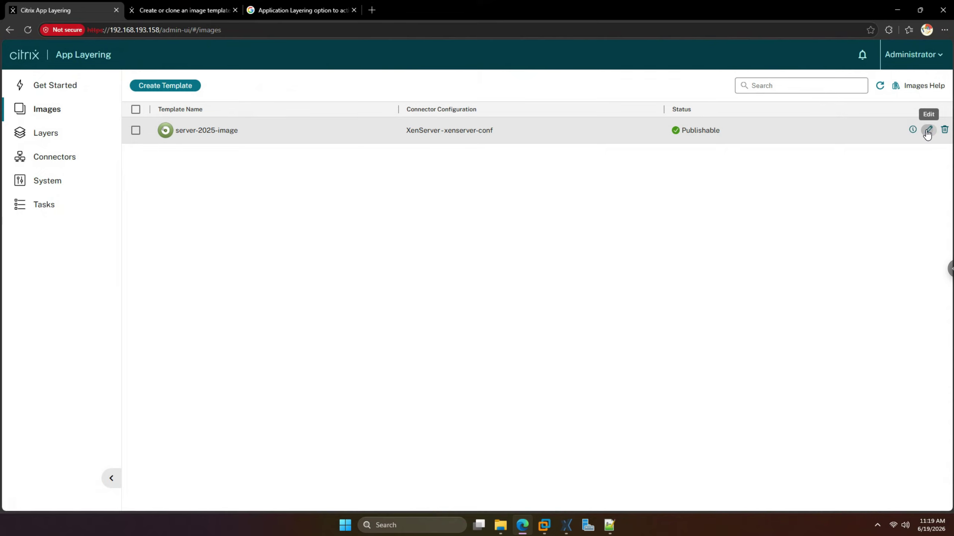
click(928, 130)
scroll(649, 385, down, 10)
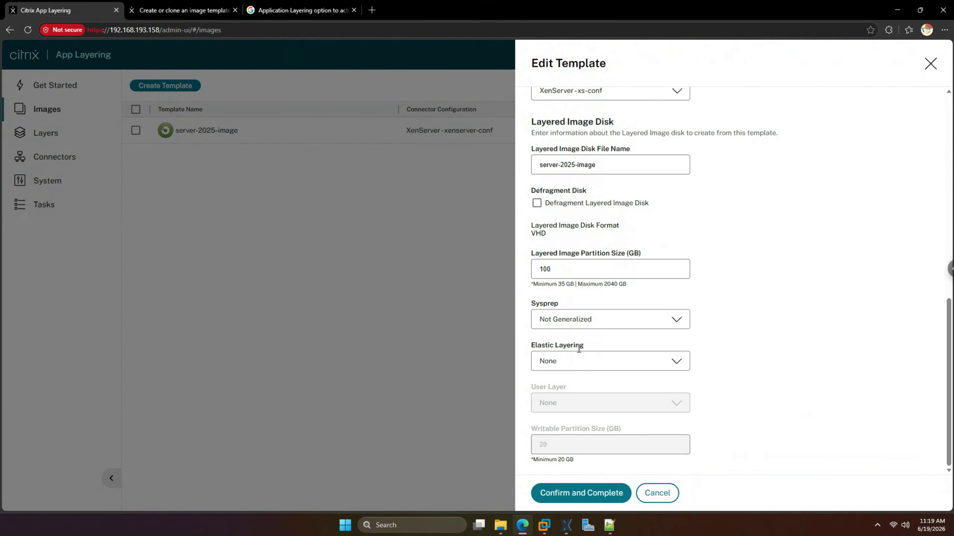
click(931, 63)
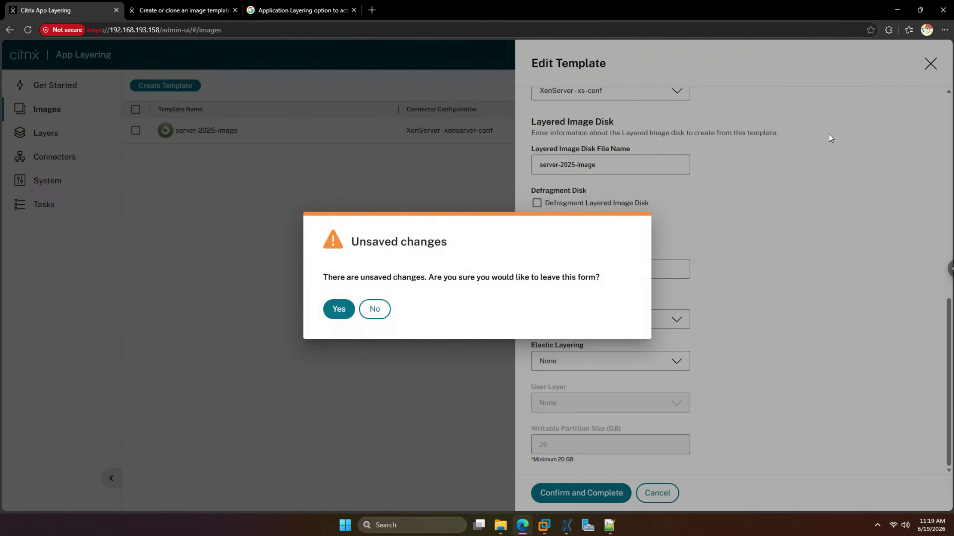
click(334, 308)
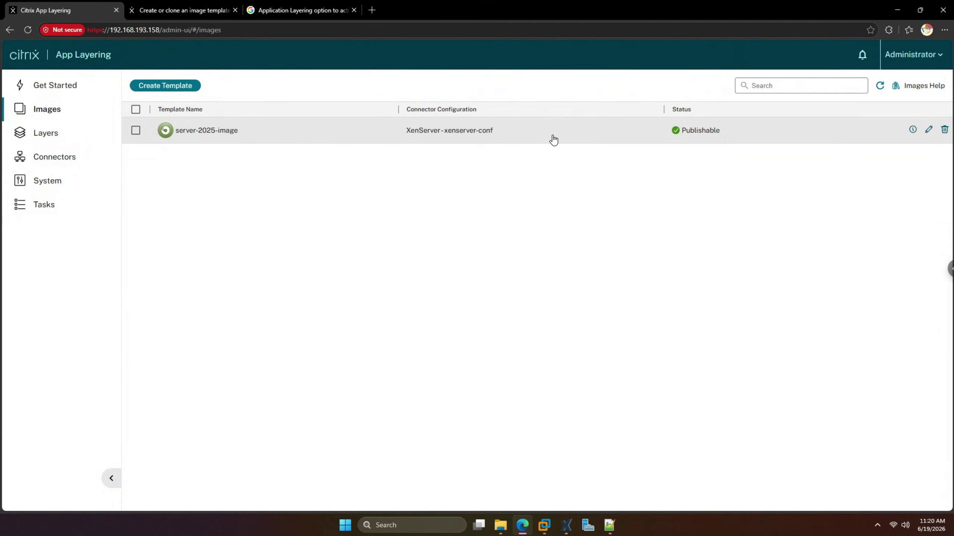
click(880, 86)
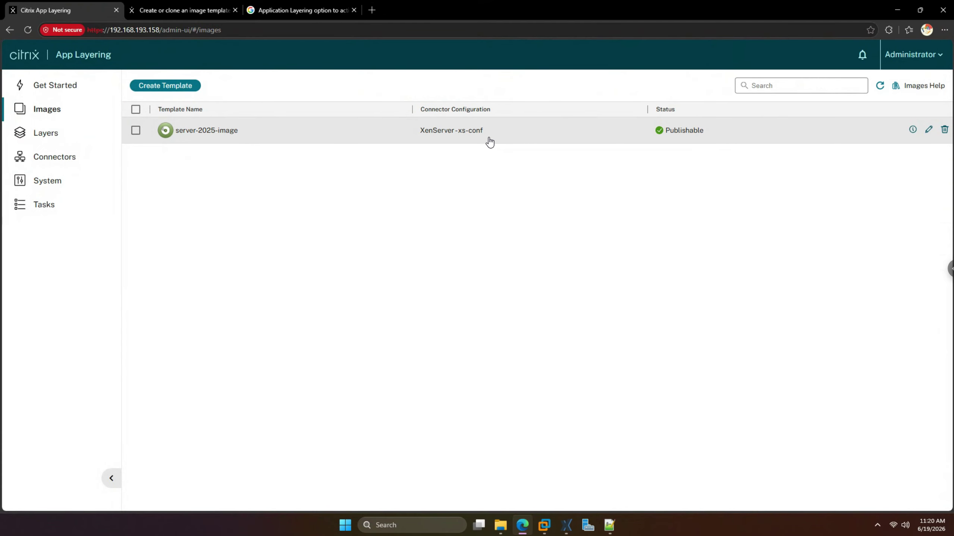